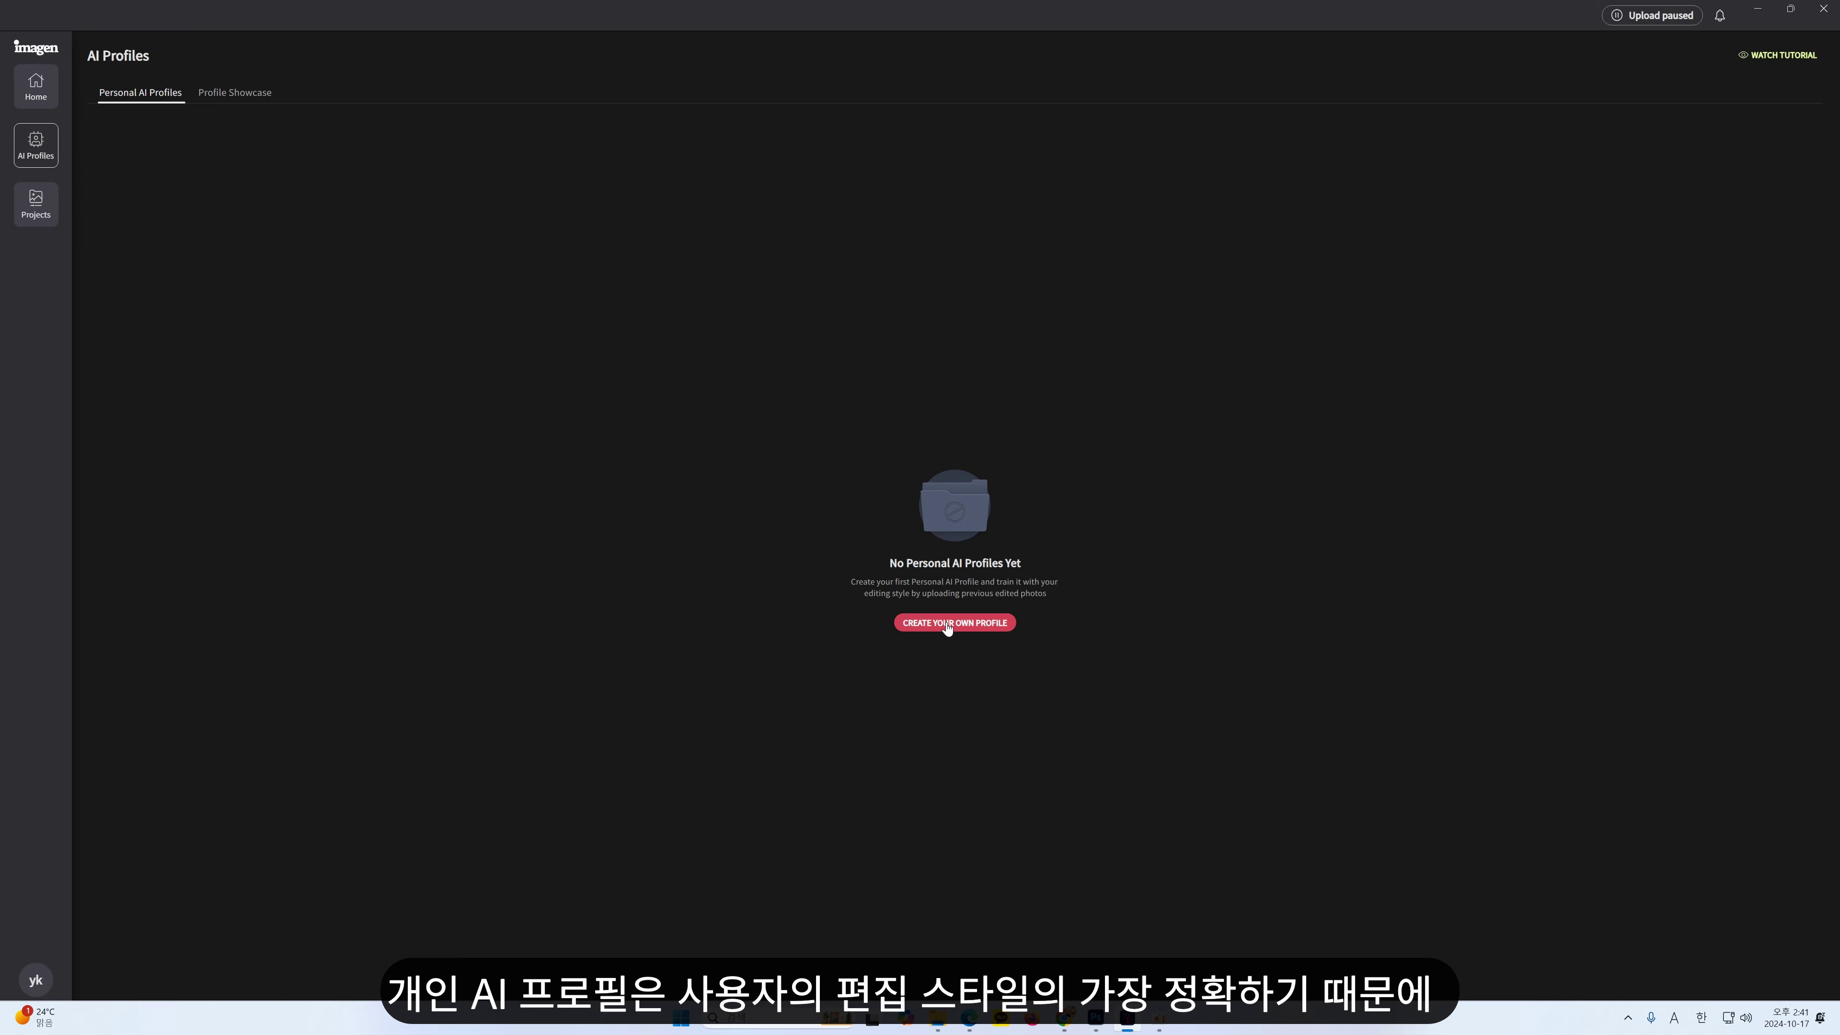
# - Start creating a Personal AI Profile for JPEG/TIFF photos, intended for Color editing
pyautogui.click(947, 622)
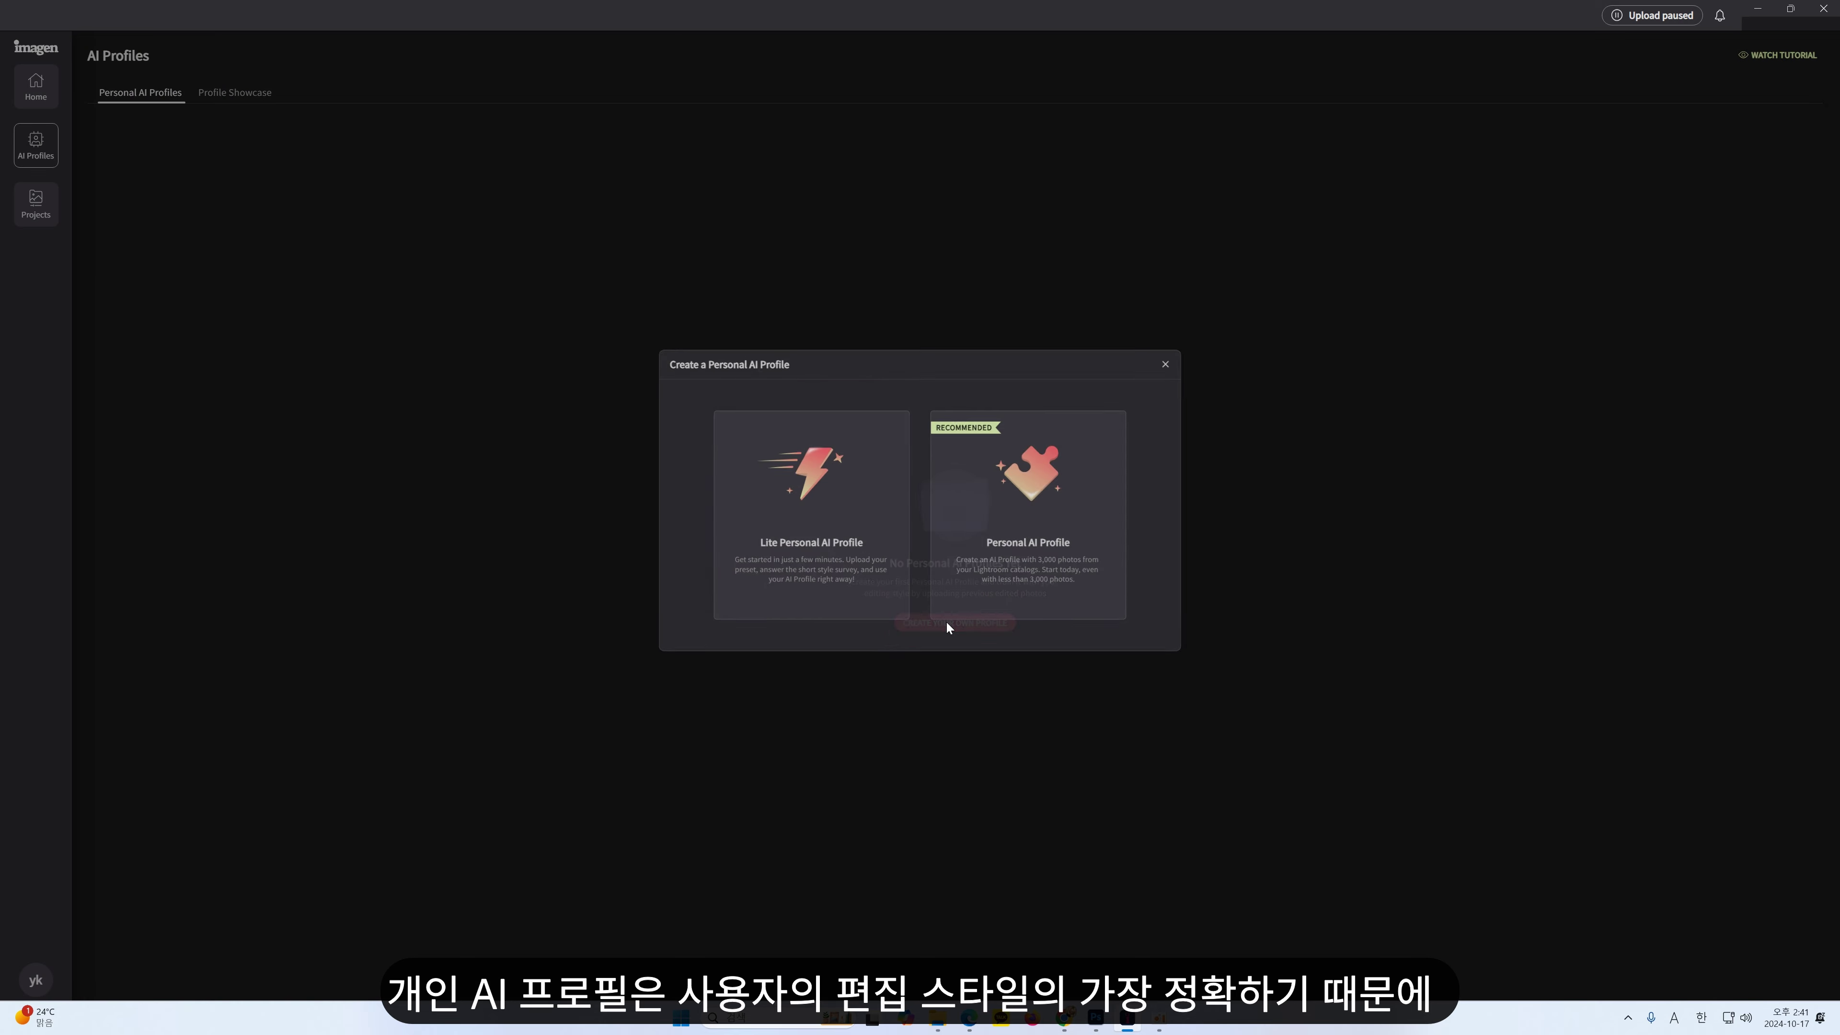
pyautogui.click(1016, 538)
pyautogui.click(1075, 570)
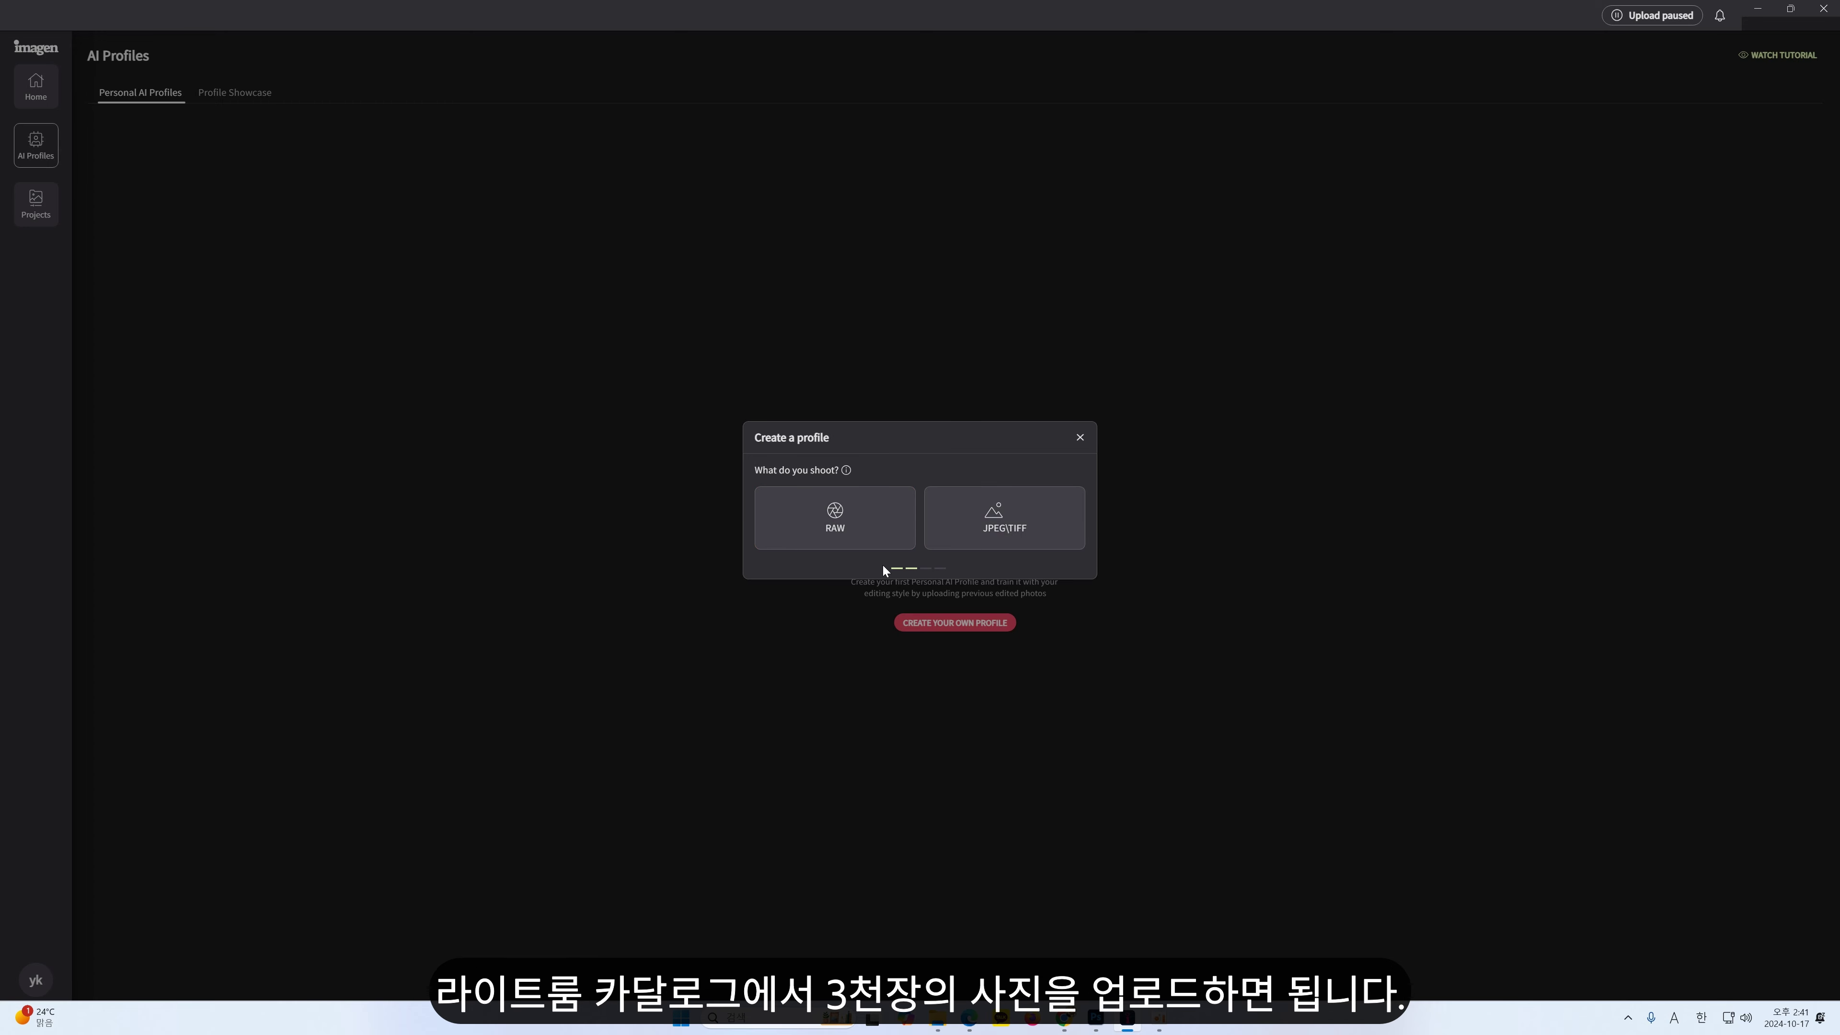
pyautogui.click(988, 543)
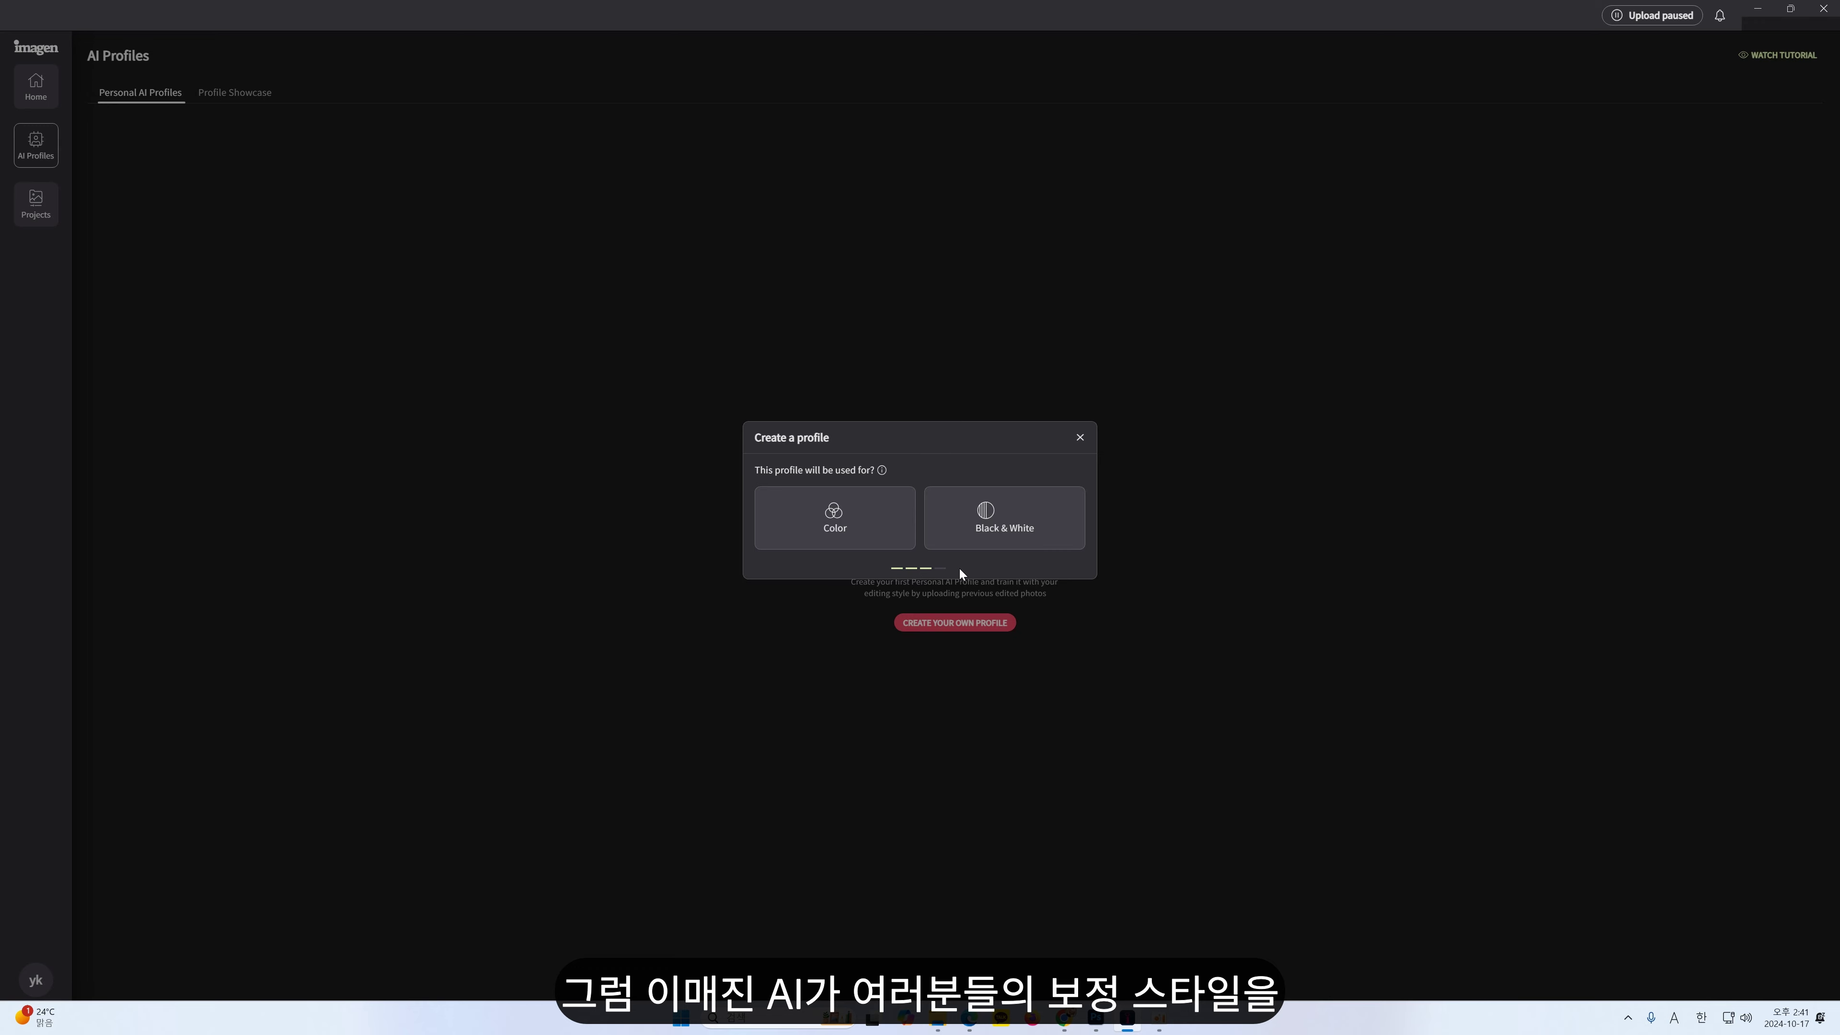
pyautogui.click(837, 544)
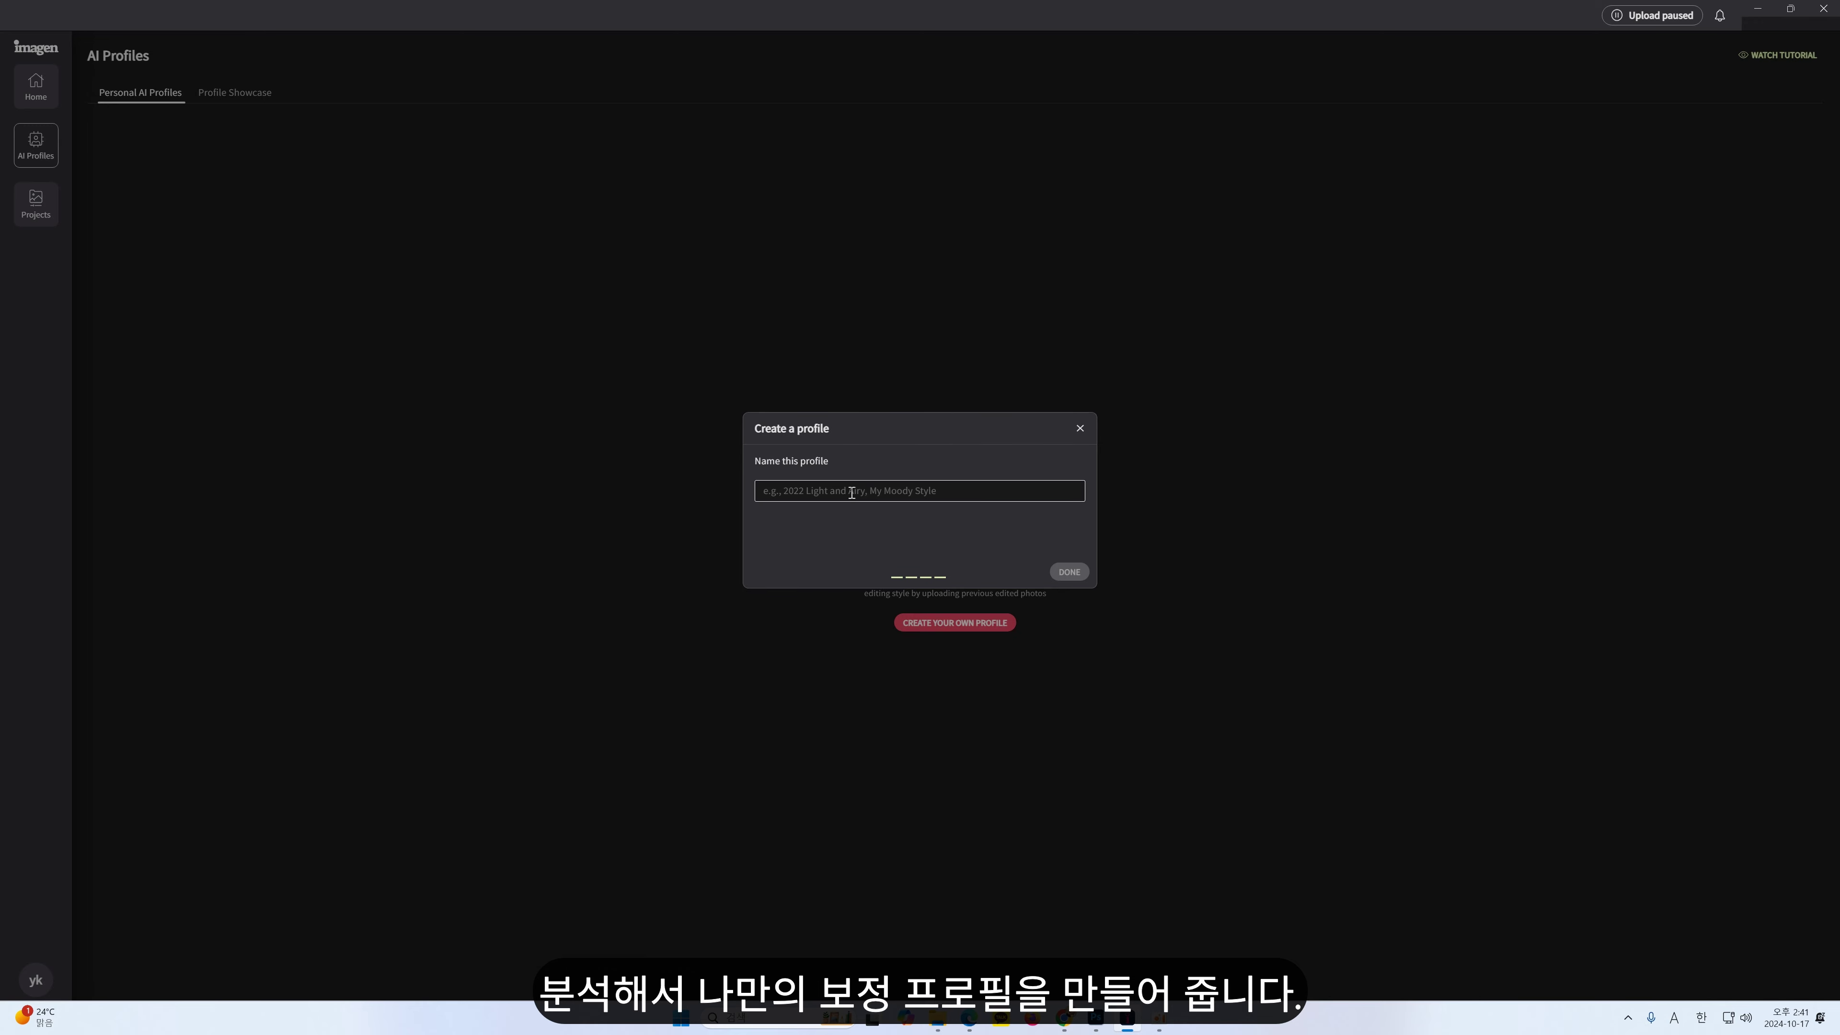
# - Name the new profile _lumapic and choose Portraits as its most common photo type
pyautogui.write('lumapic')
pyautogui.click(1069, 572)
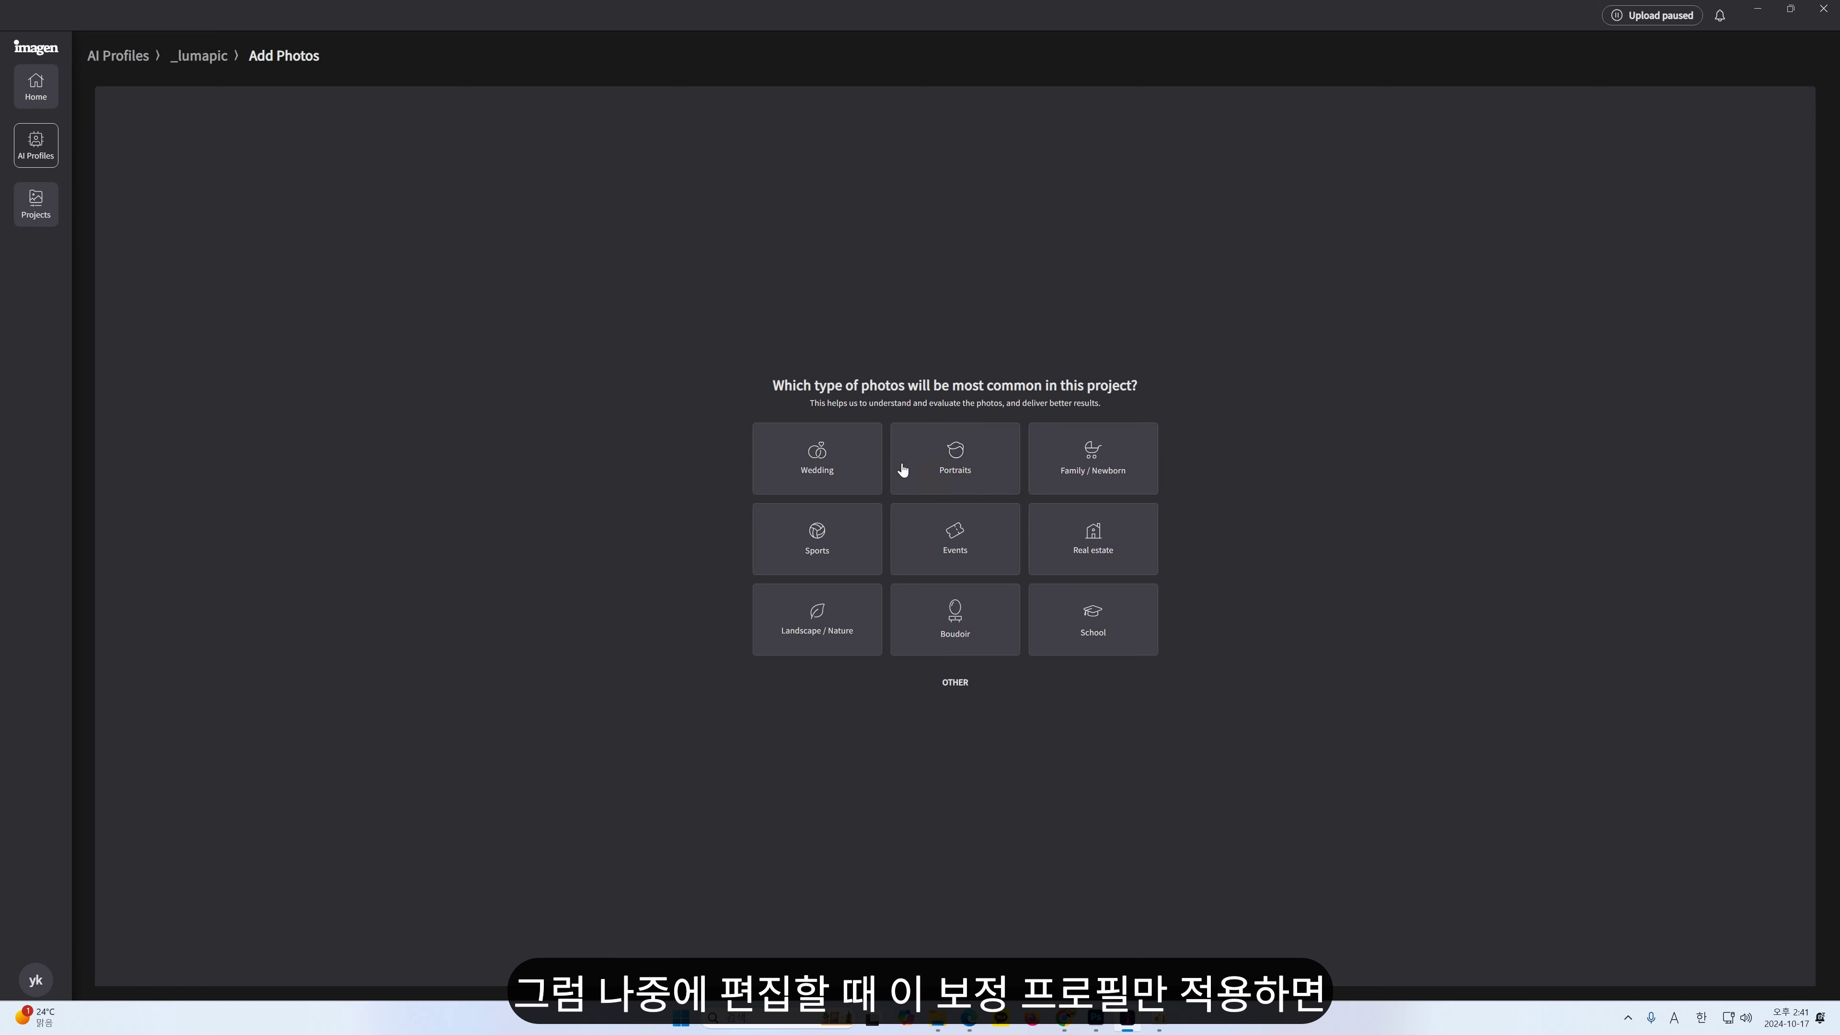
pyautogui.click(938, 464)
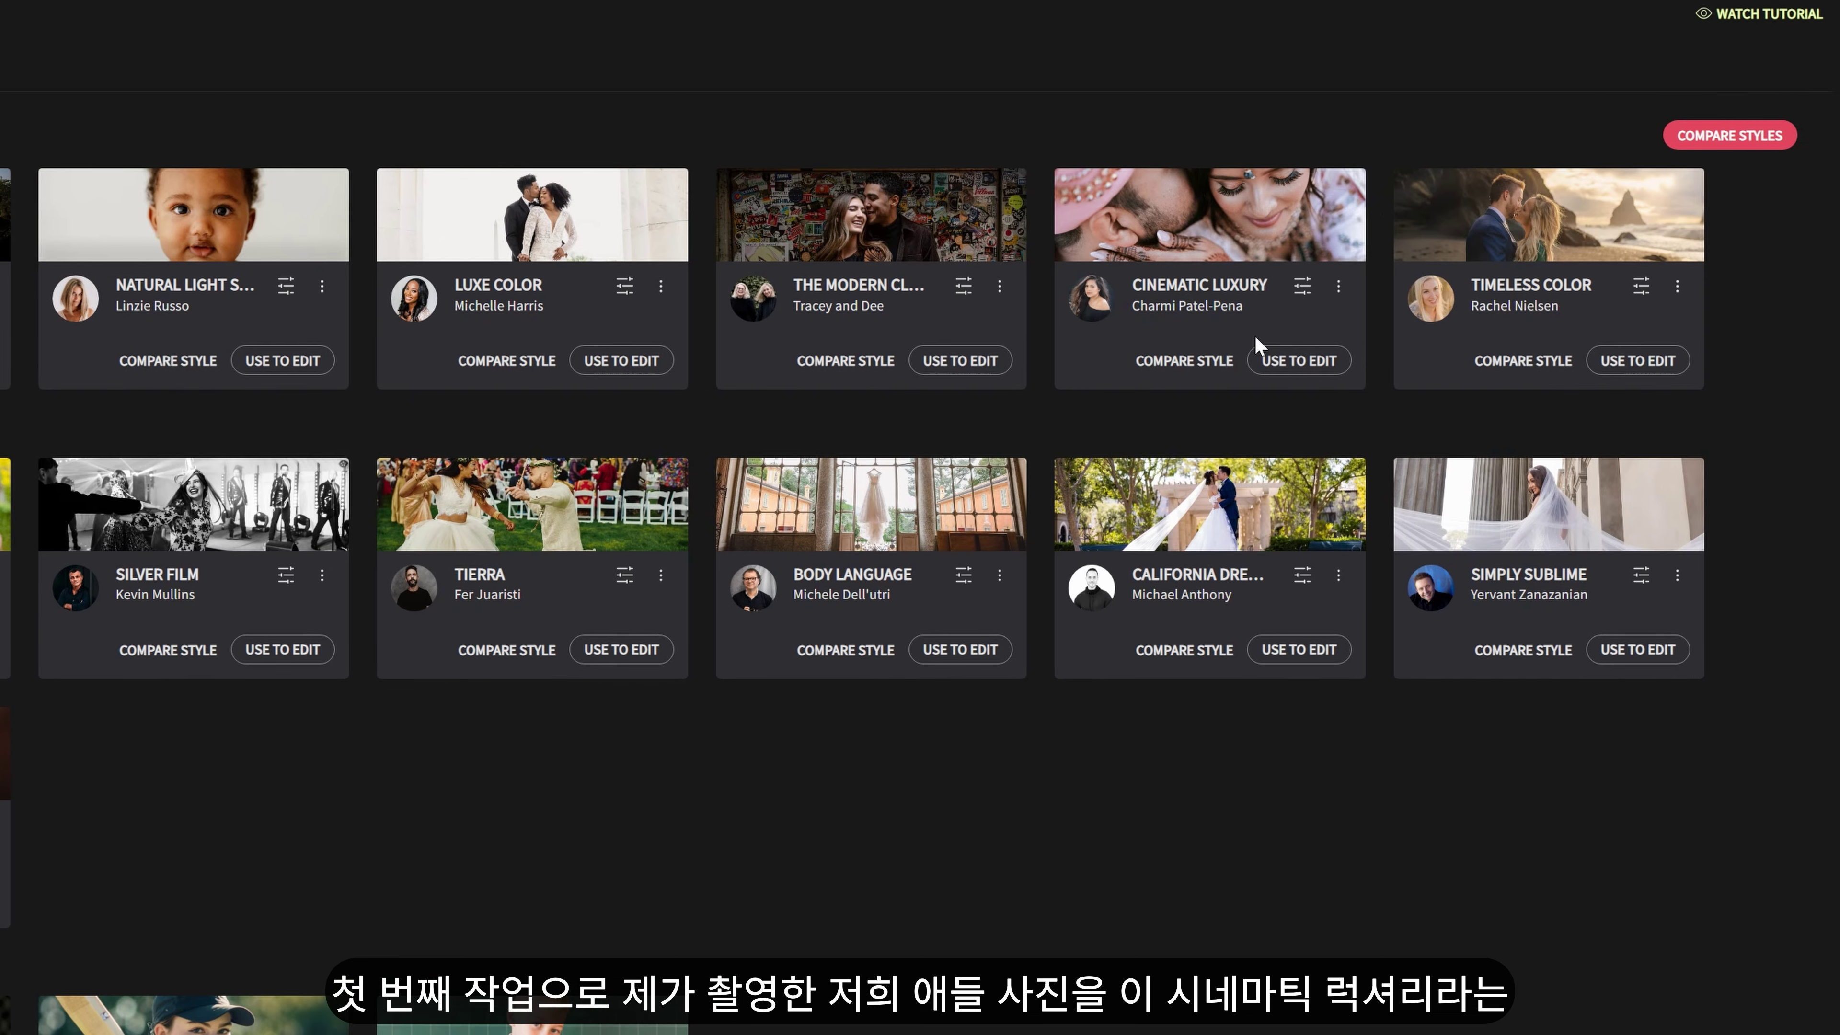
# - Start a Portraits project using the CINEMATIC LUXURY profile and load the test Lightroom catalog from the test folder
pyautogui.click(1299, 362)
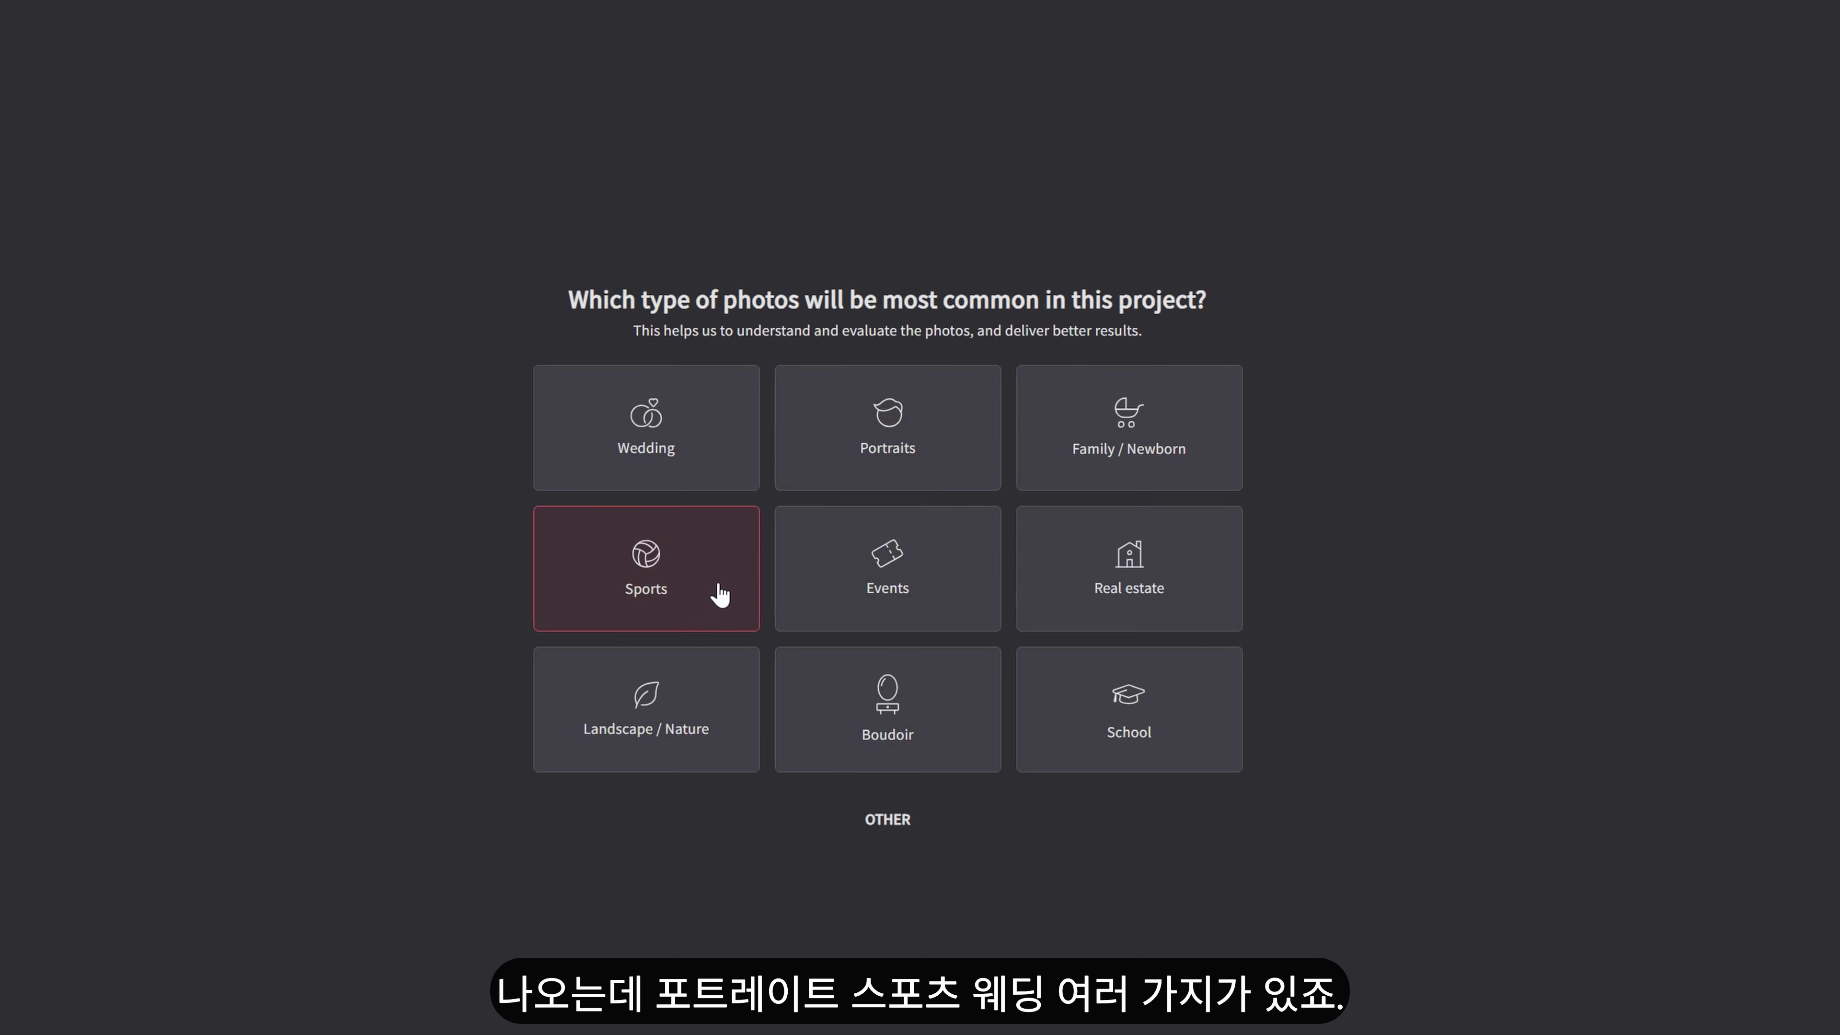
pyautogui.click(910, 446)
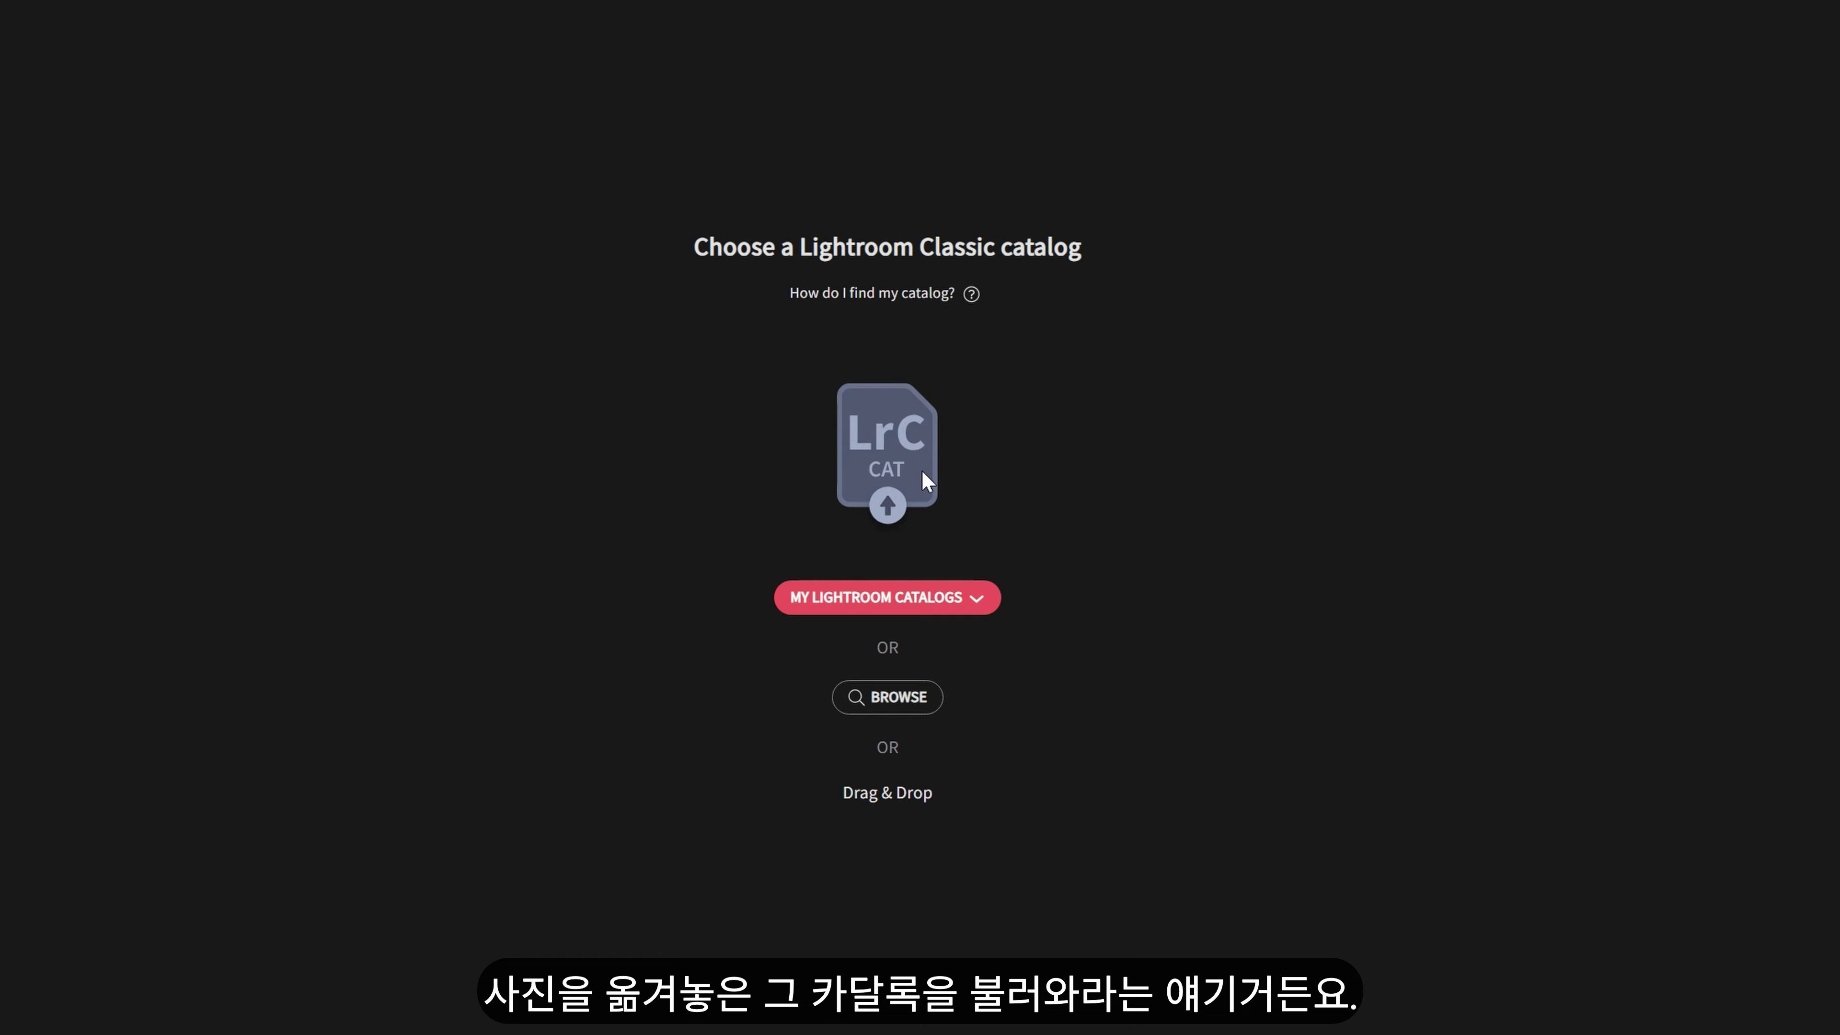
pyautogui.click(916, 696)
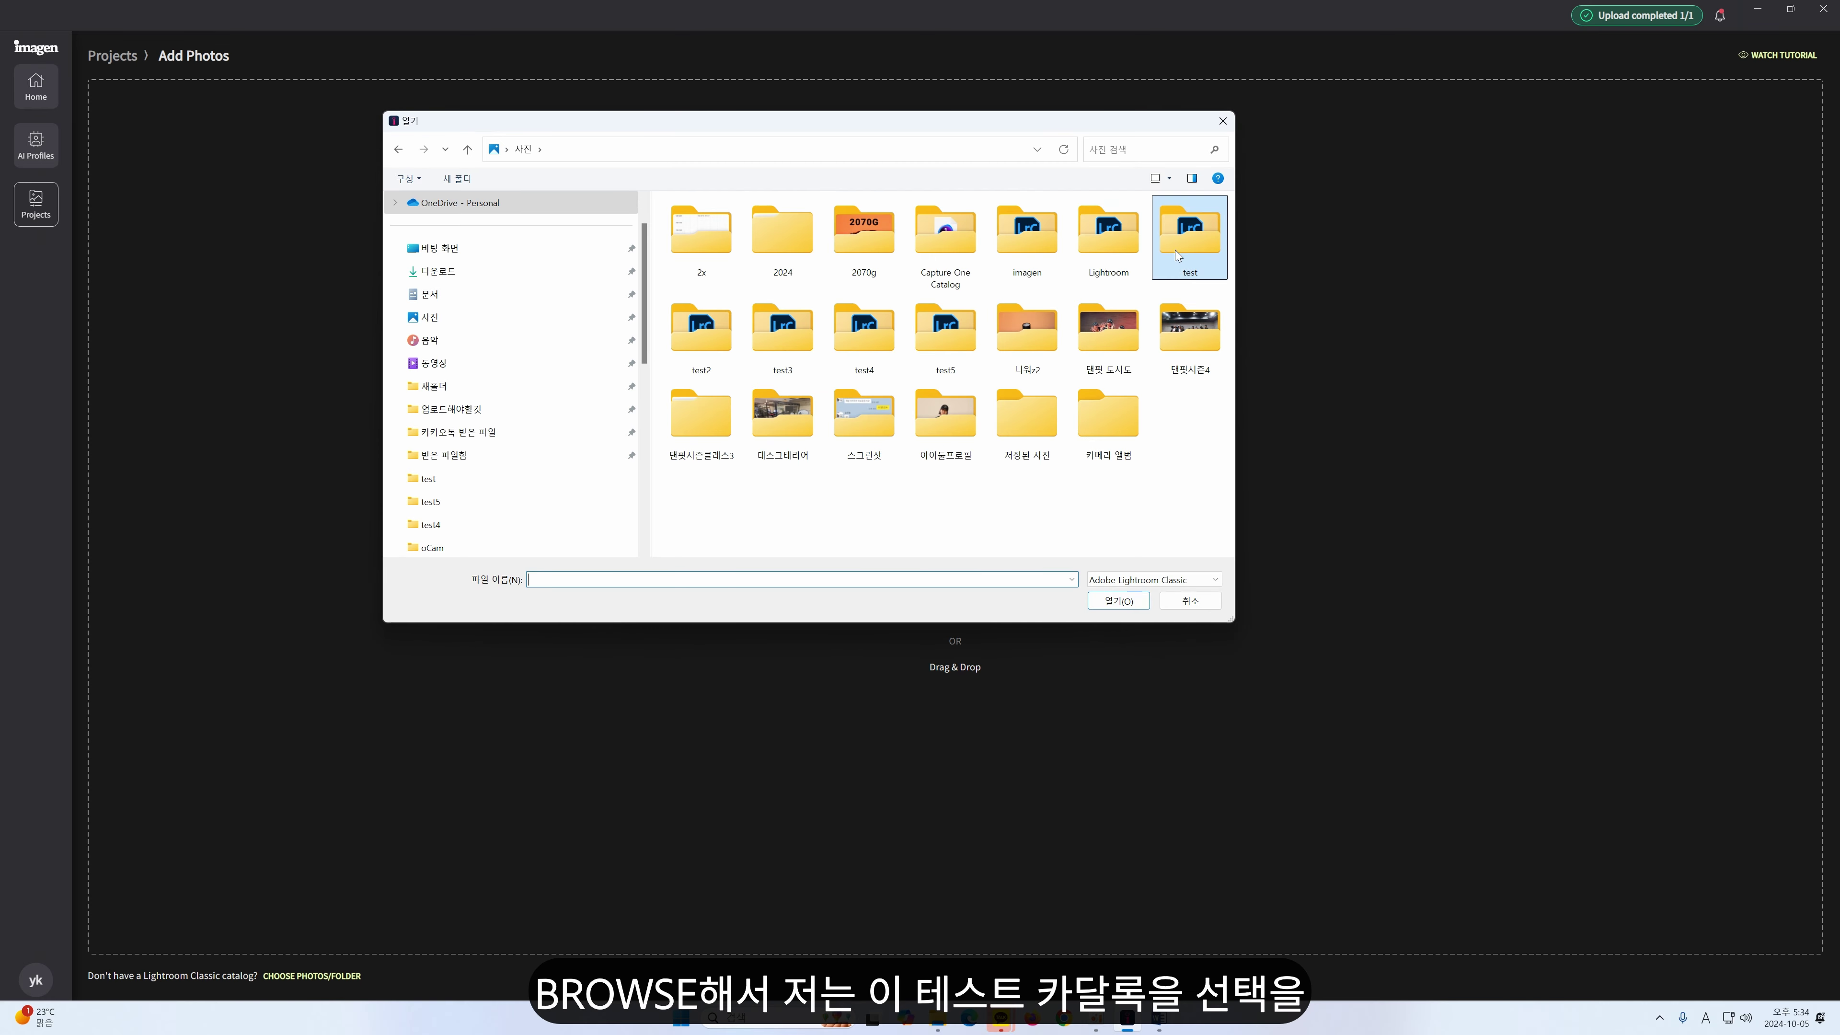
pyautogui.doubleClick(1176, 249)
pyautogui.doubleClick(944, 249)
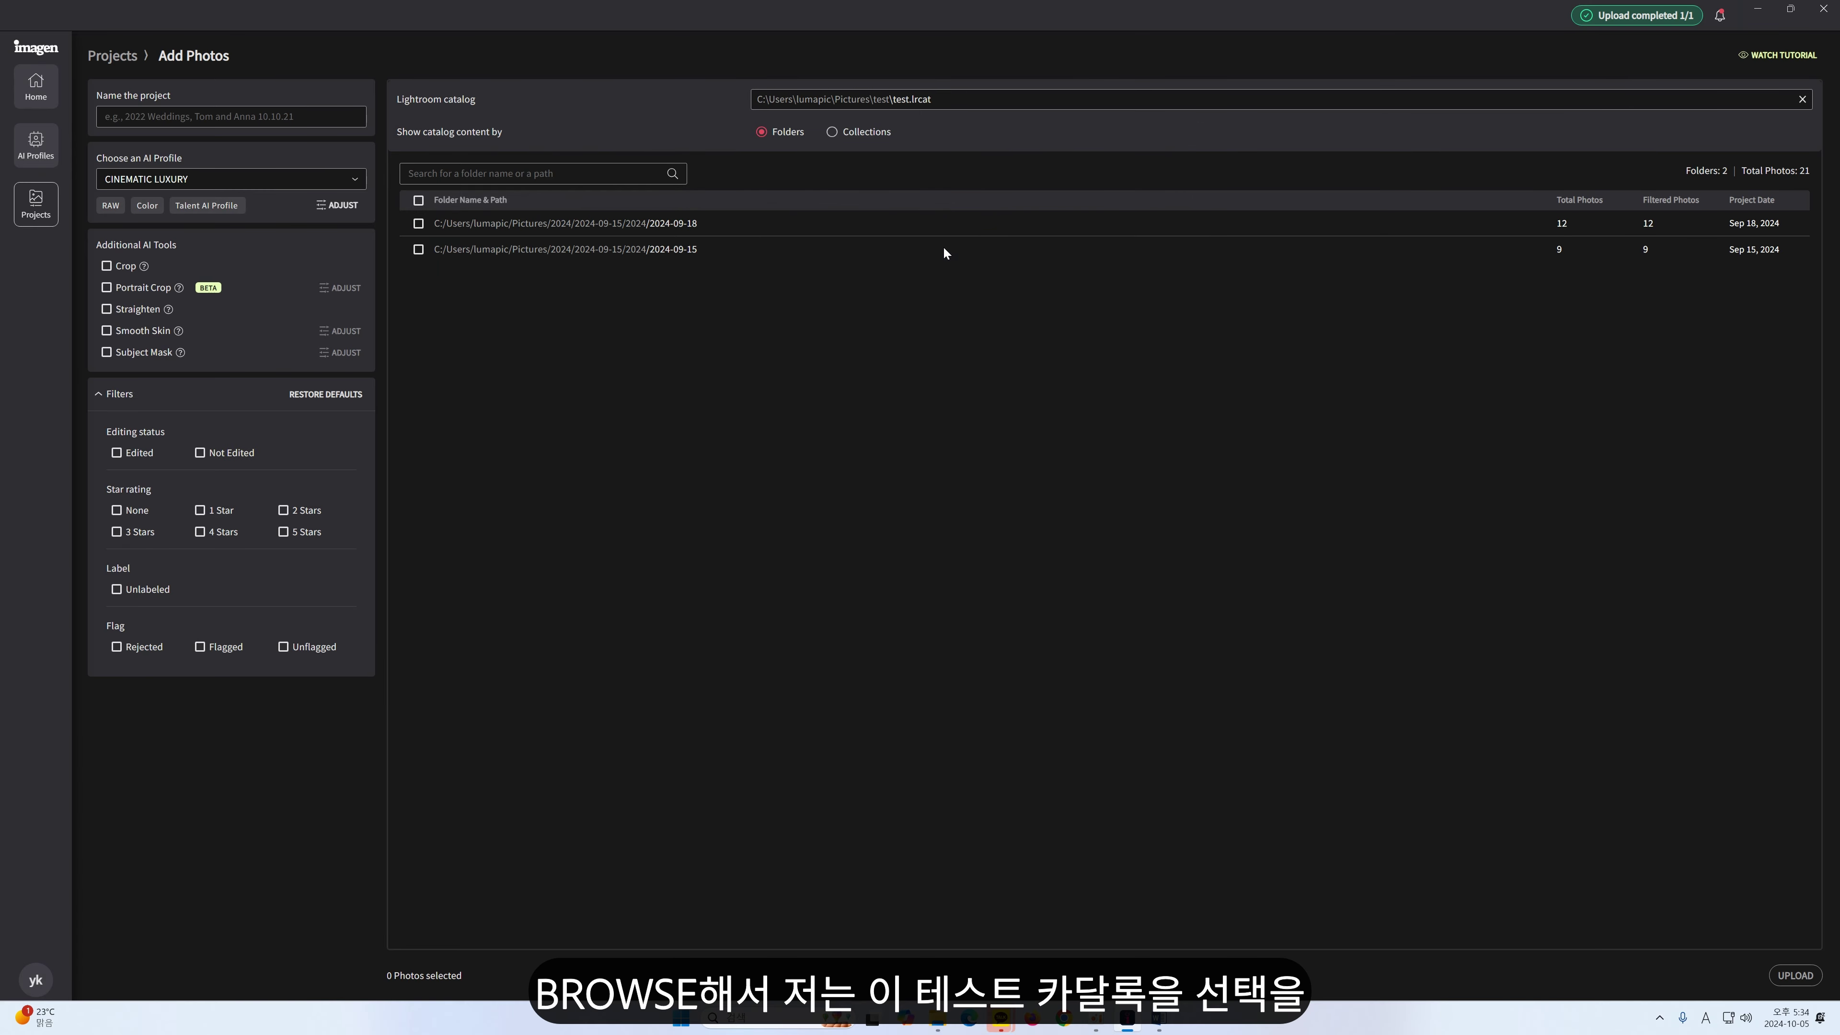
# - Select the 2024-09-15 folder of the catalog and upload its photos for editing
pyautogui.click(418, 248)
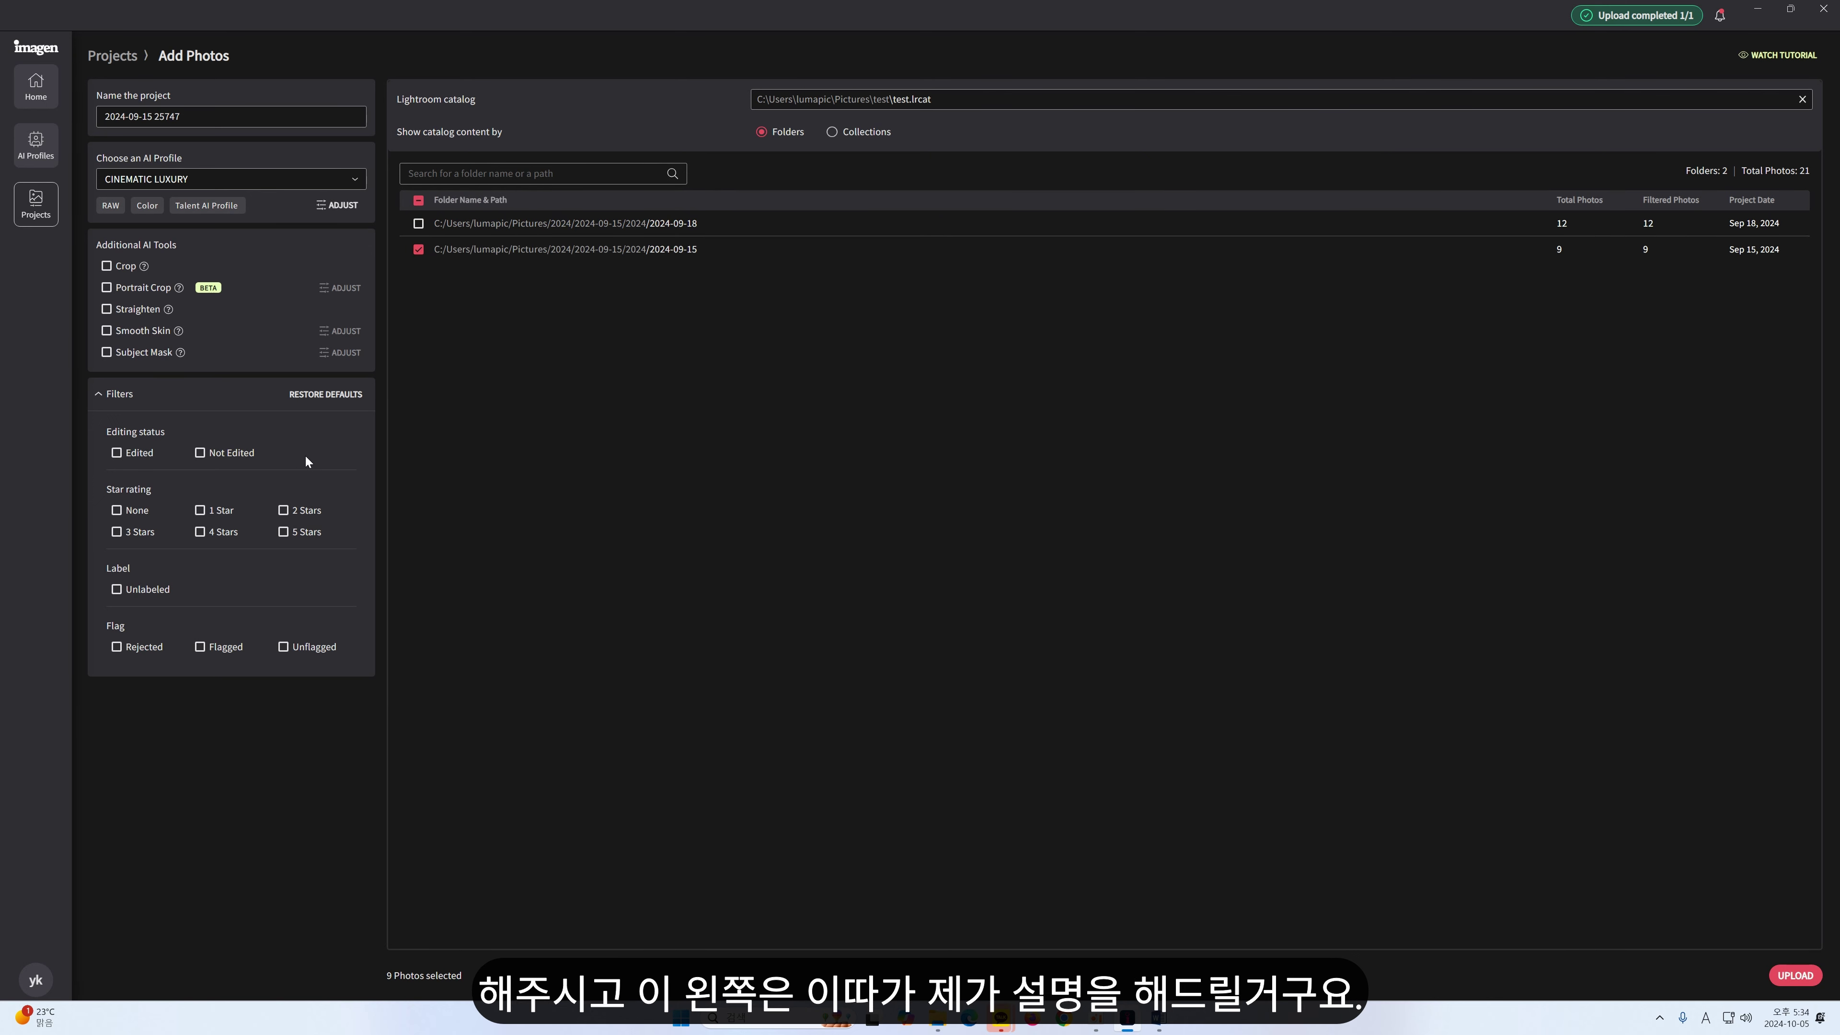
pyautogui.click(1794, 974)
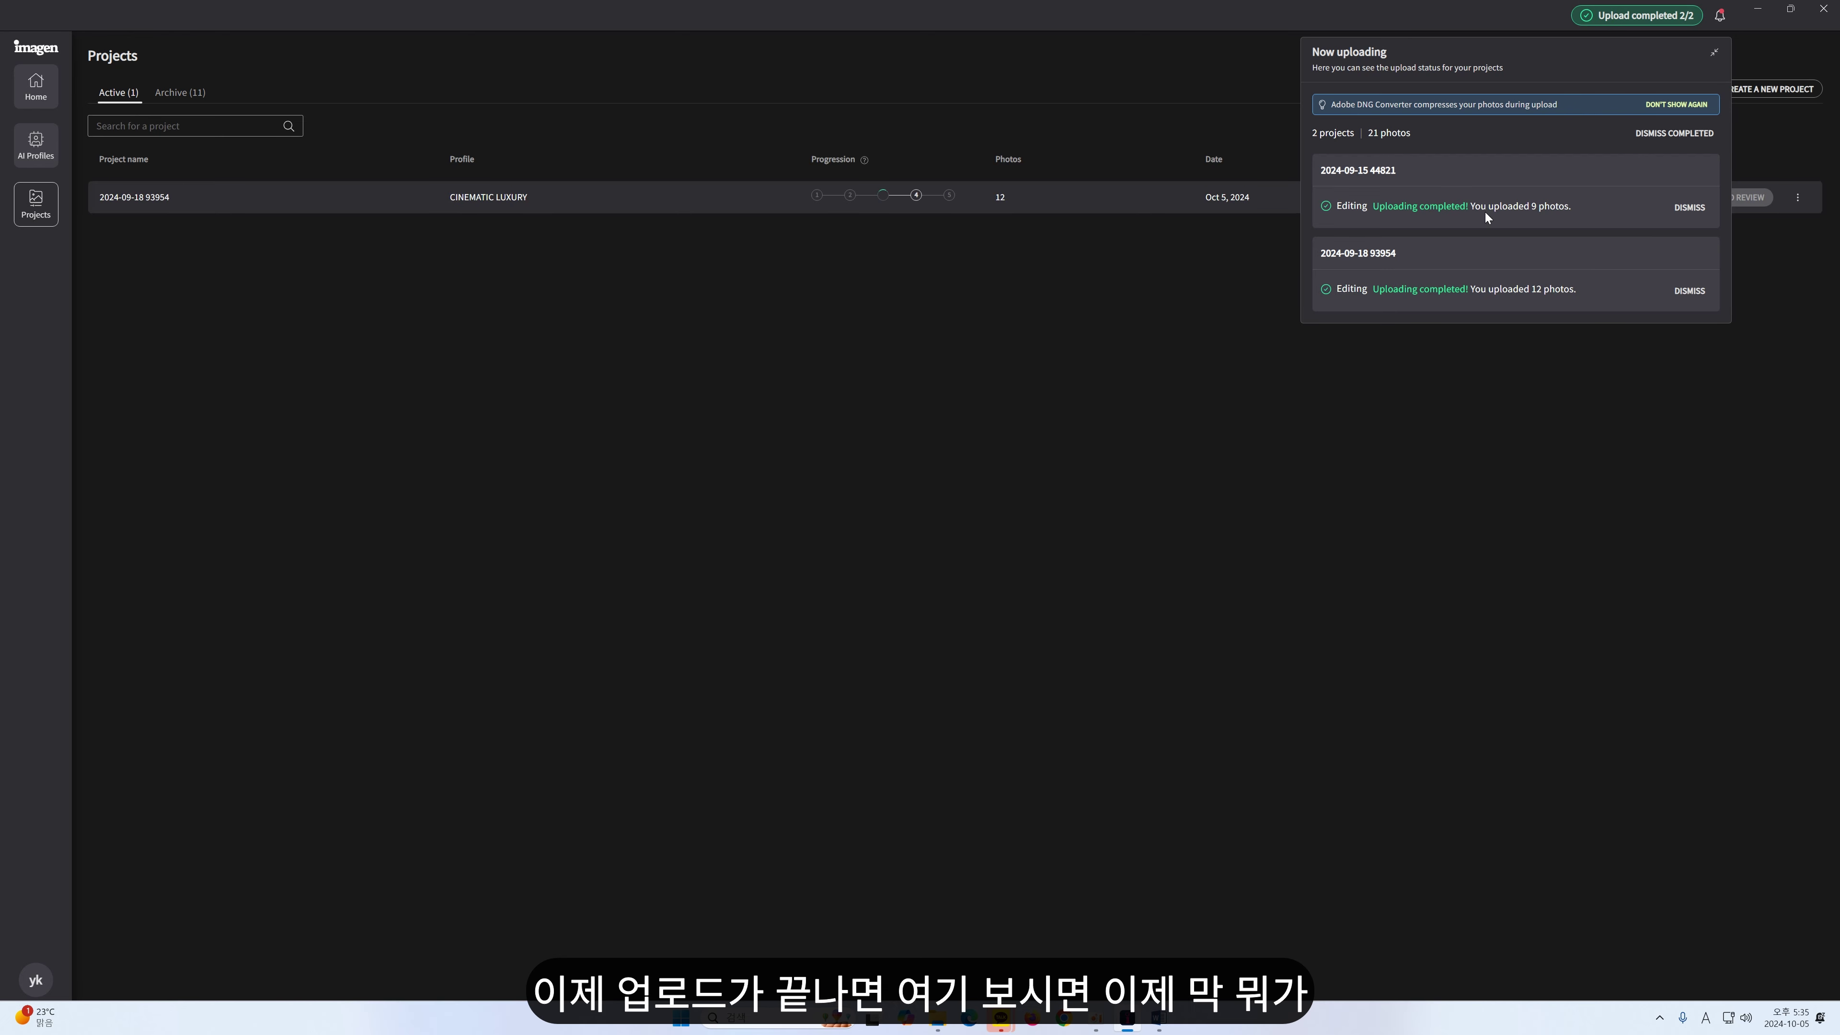
pyautogui.click(1204, 248)
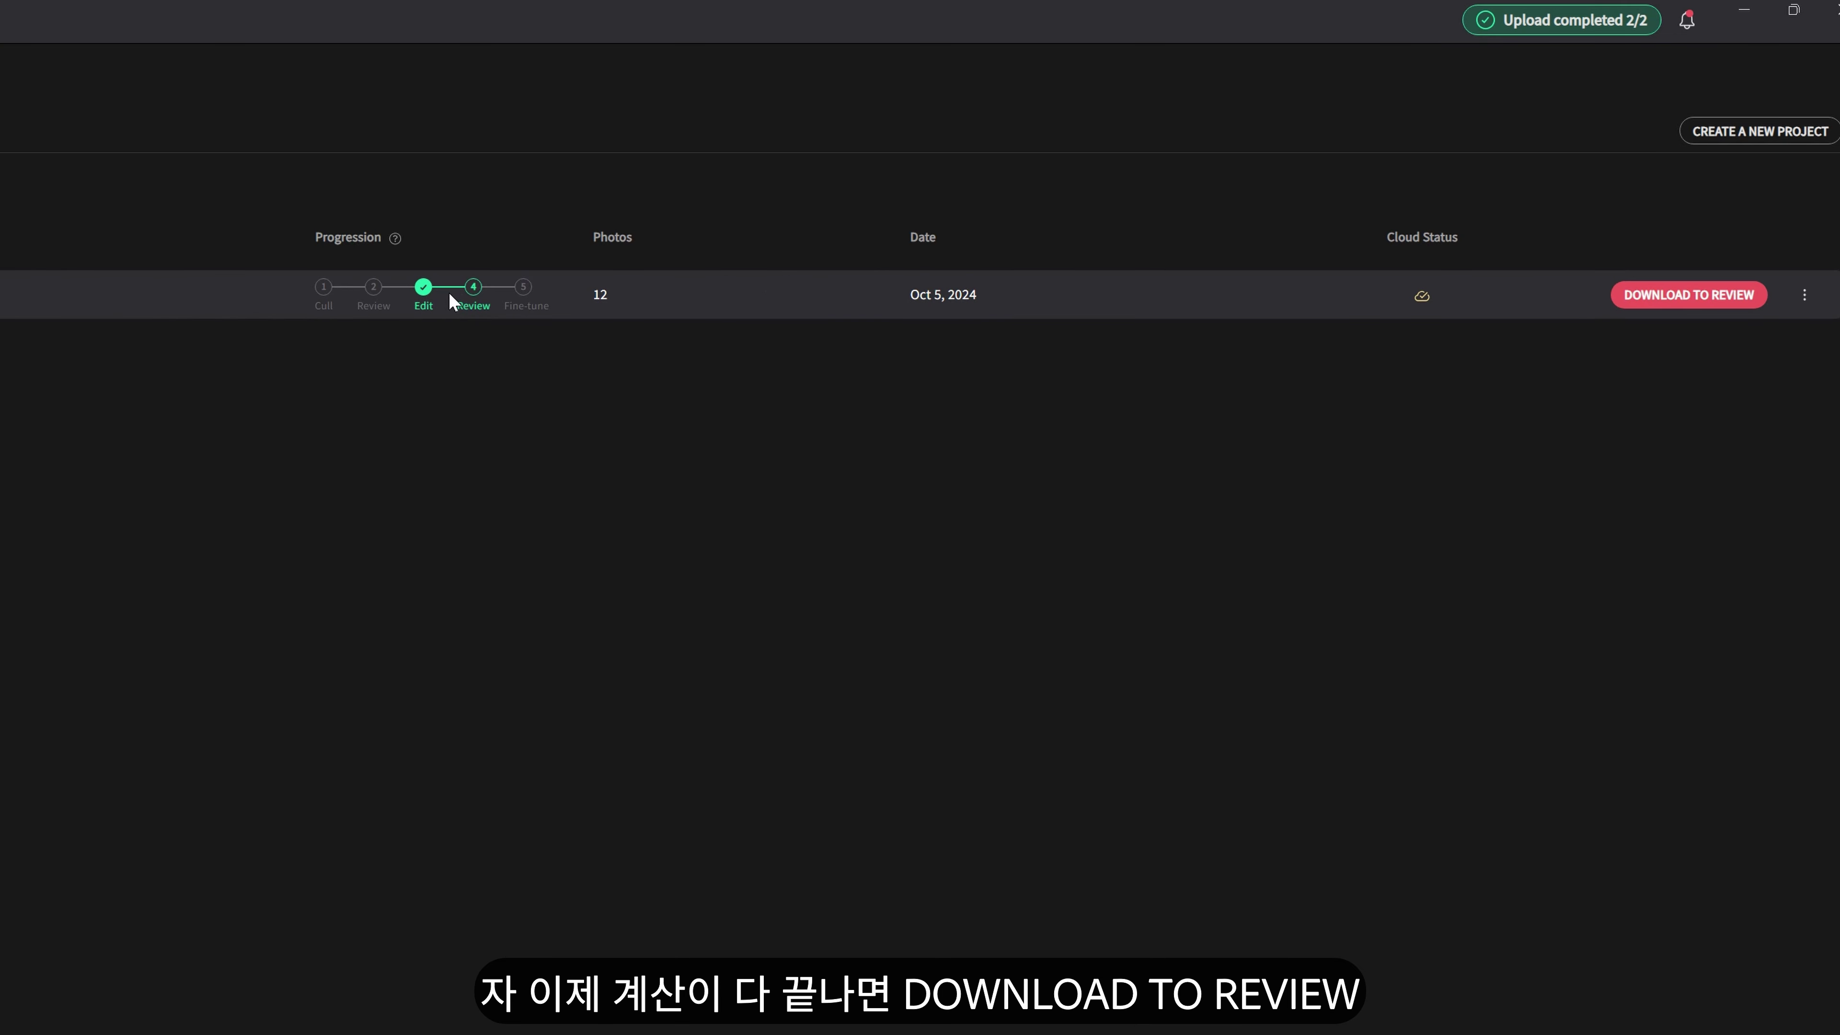
pyautogui.click(1716, 310)
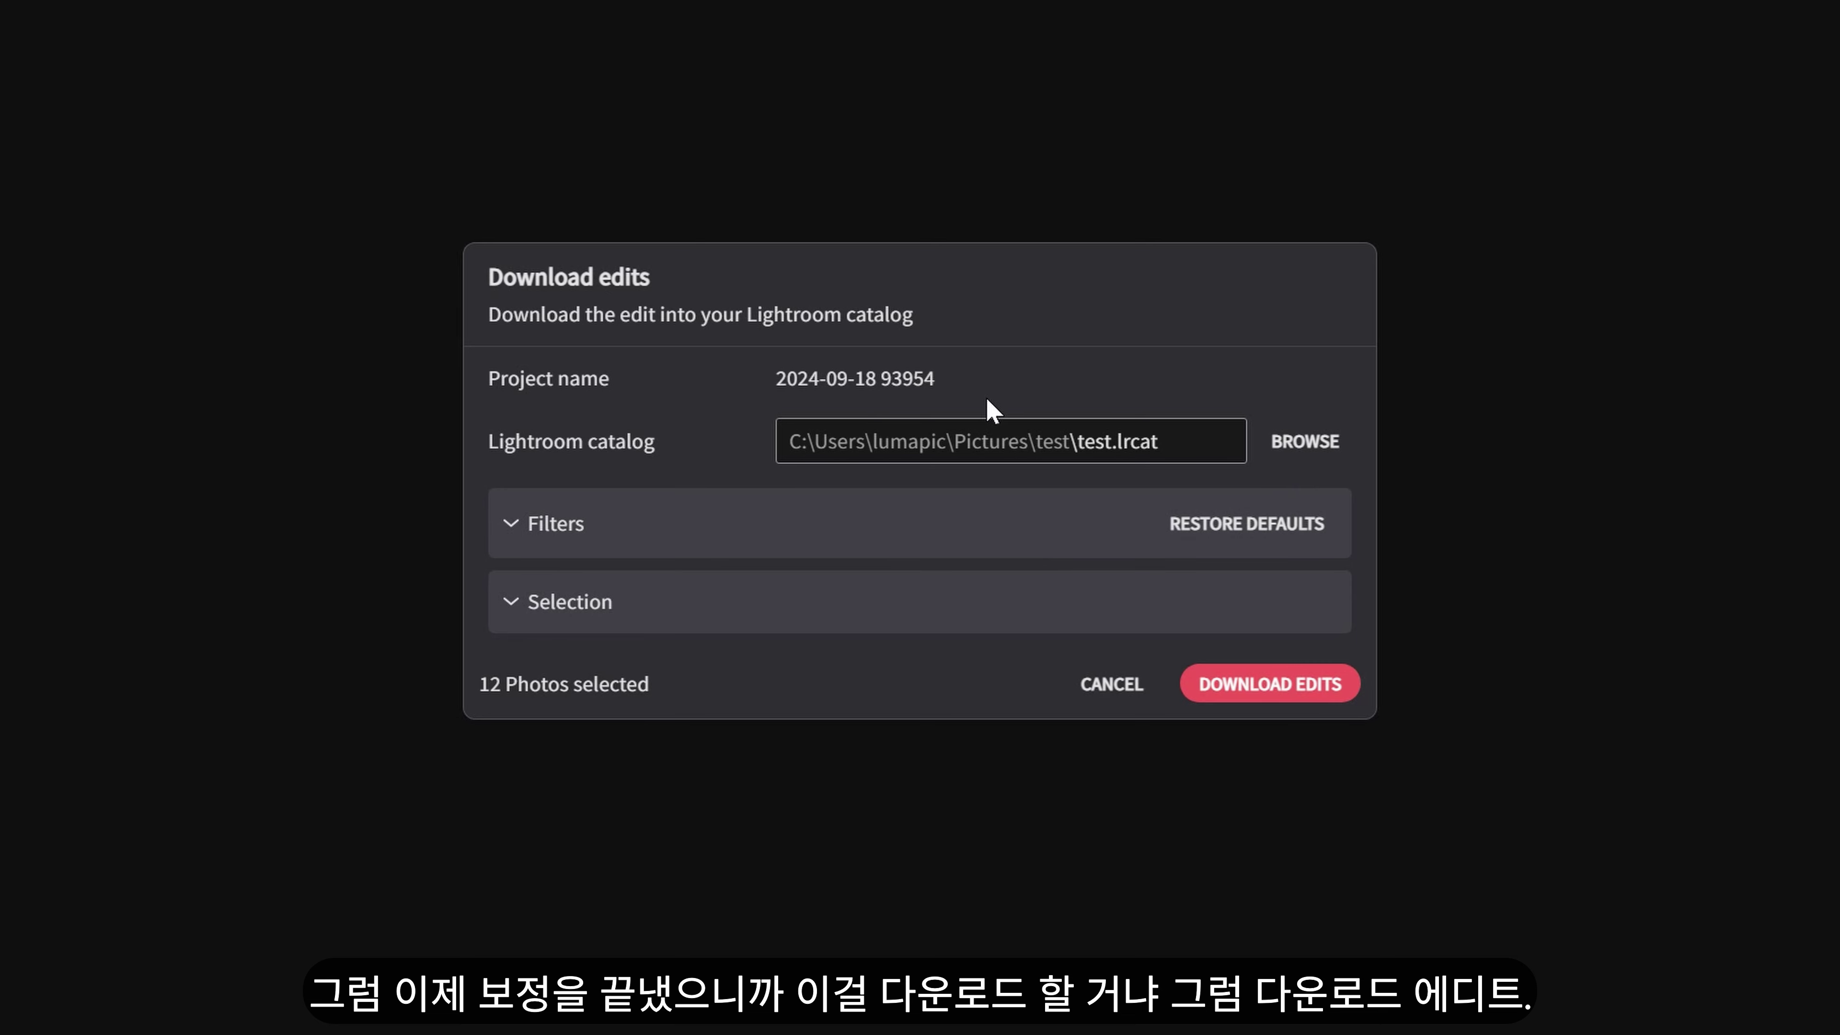
pyautogui.click(1272, 684)
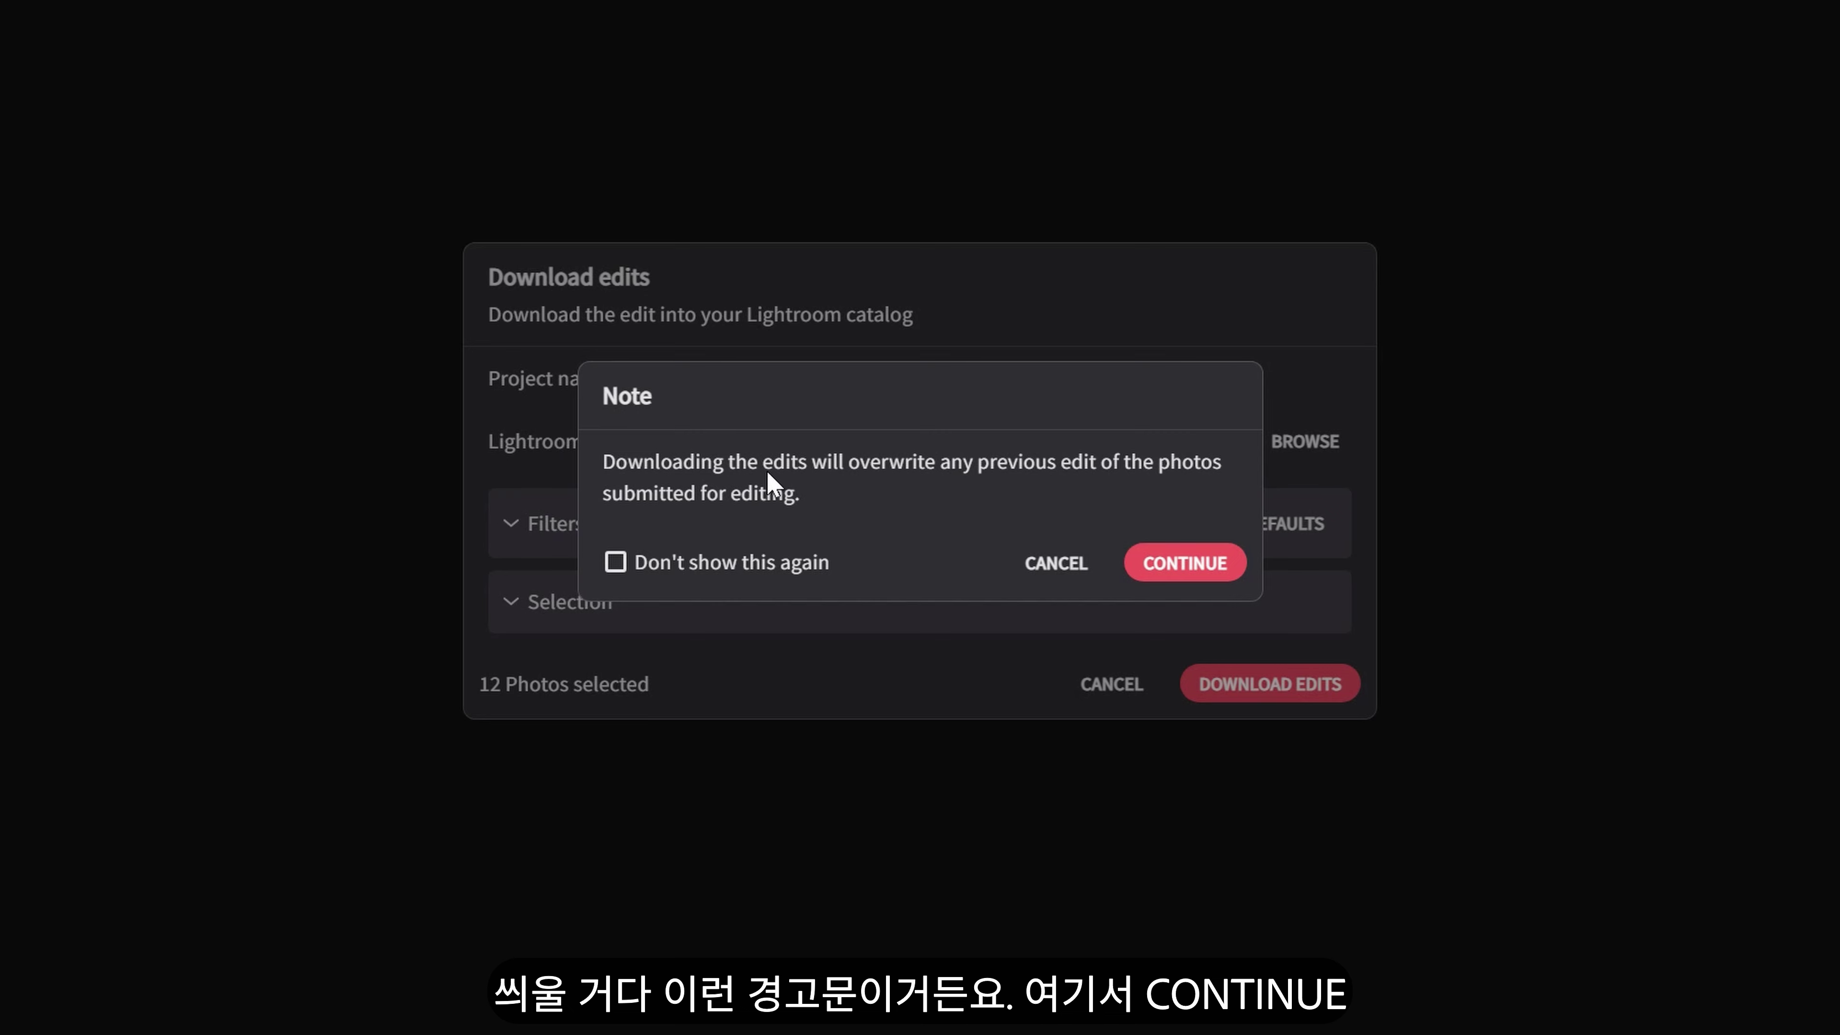
pyautogui.click(1209, 563)
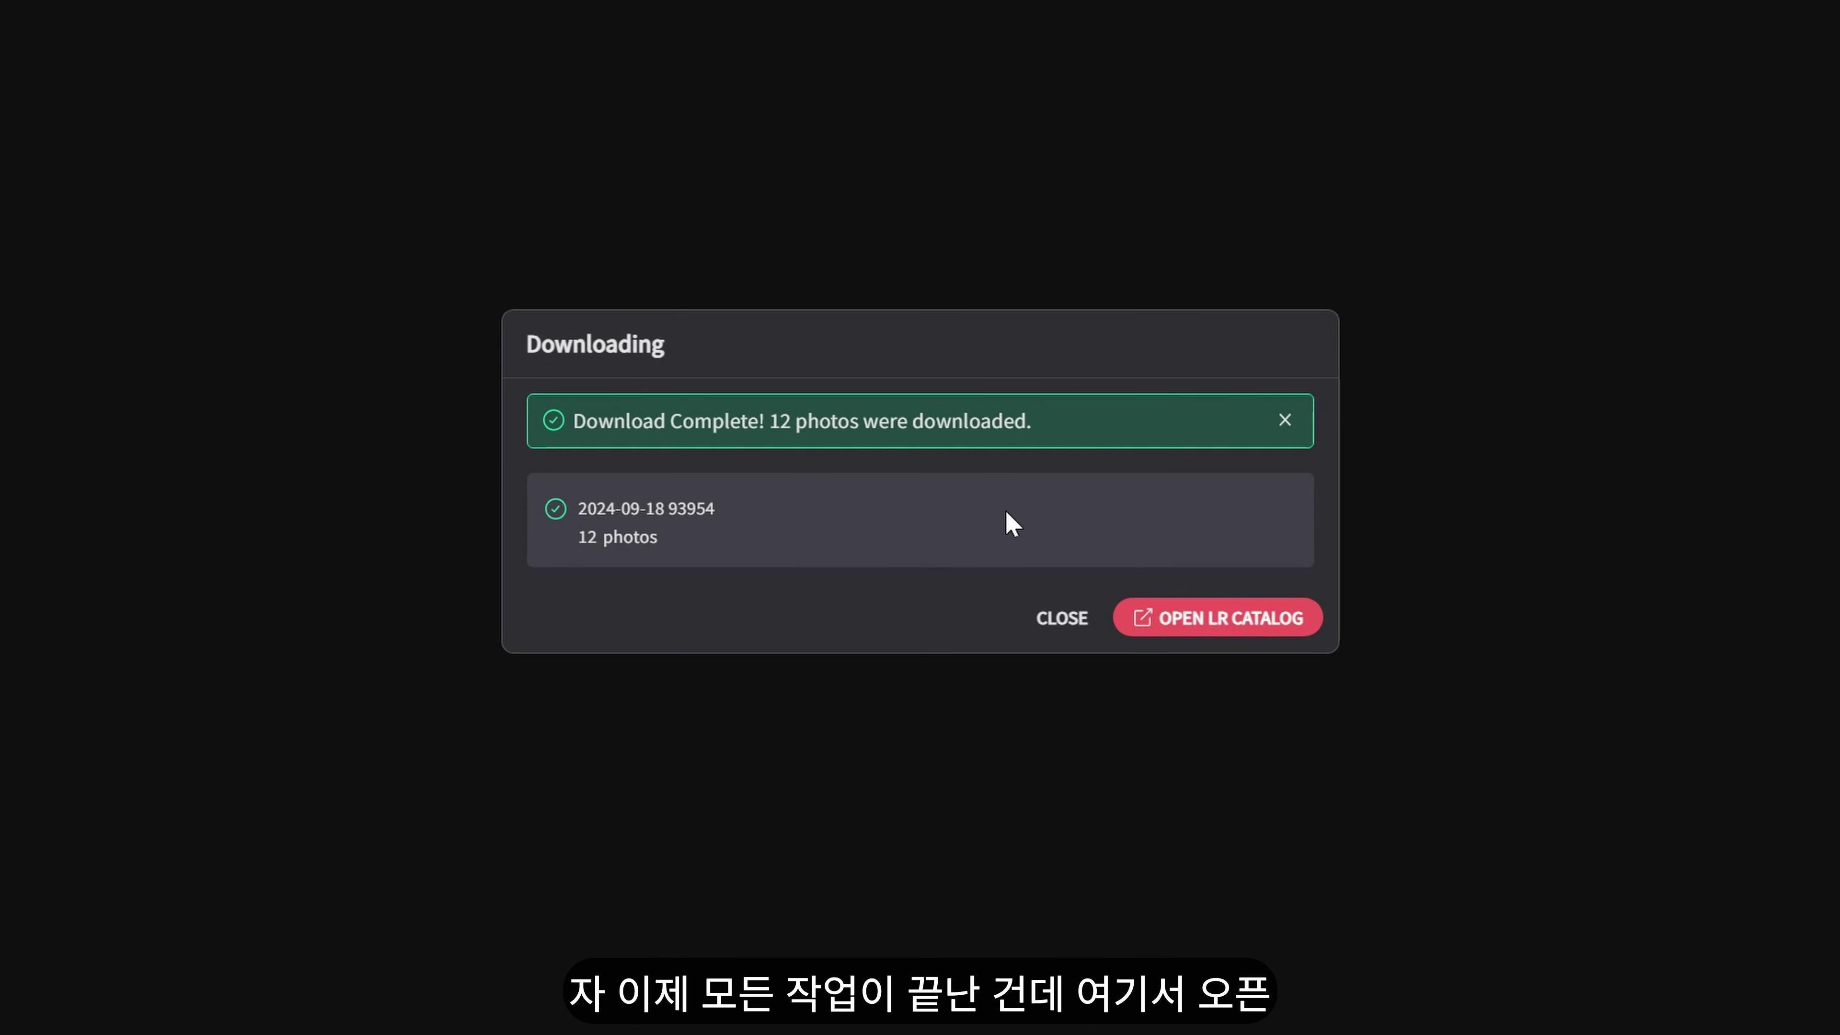
pyautogui.click(1240, 636)
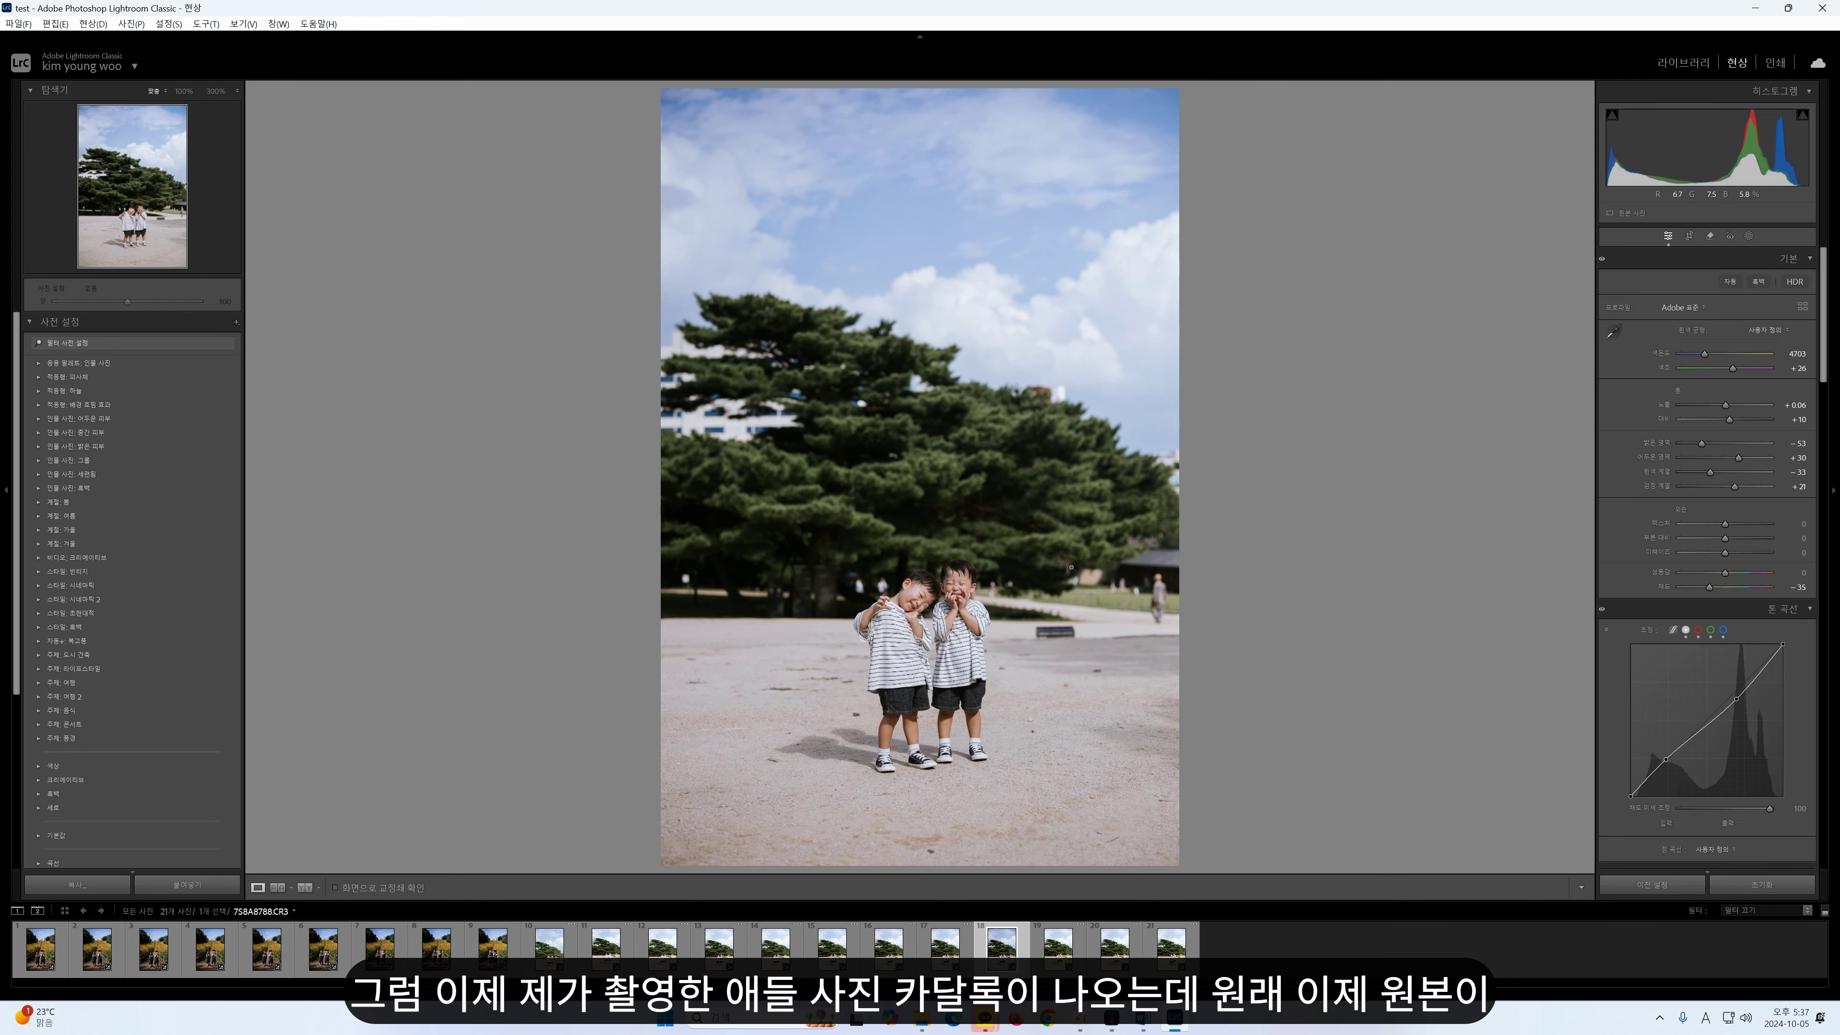
# - Compare several pine-tree and flower-field photos before and after the edits, and close Lightroom Classic
pyautogui.click(549, 945)
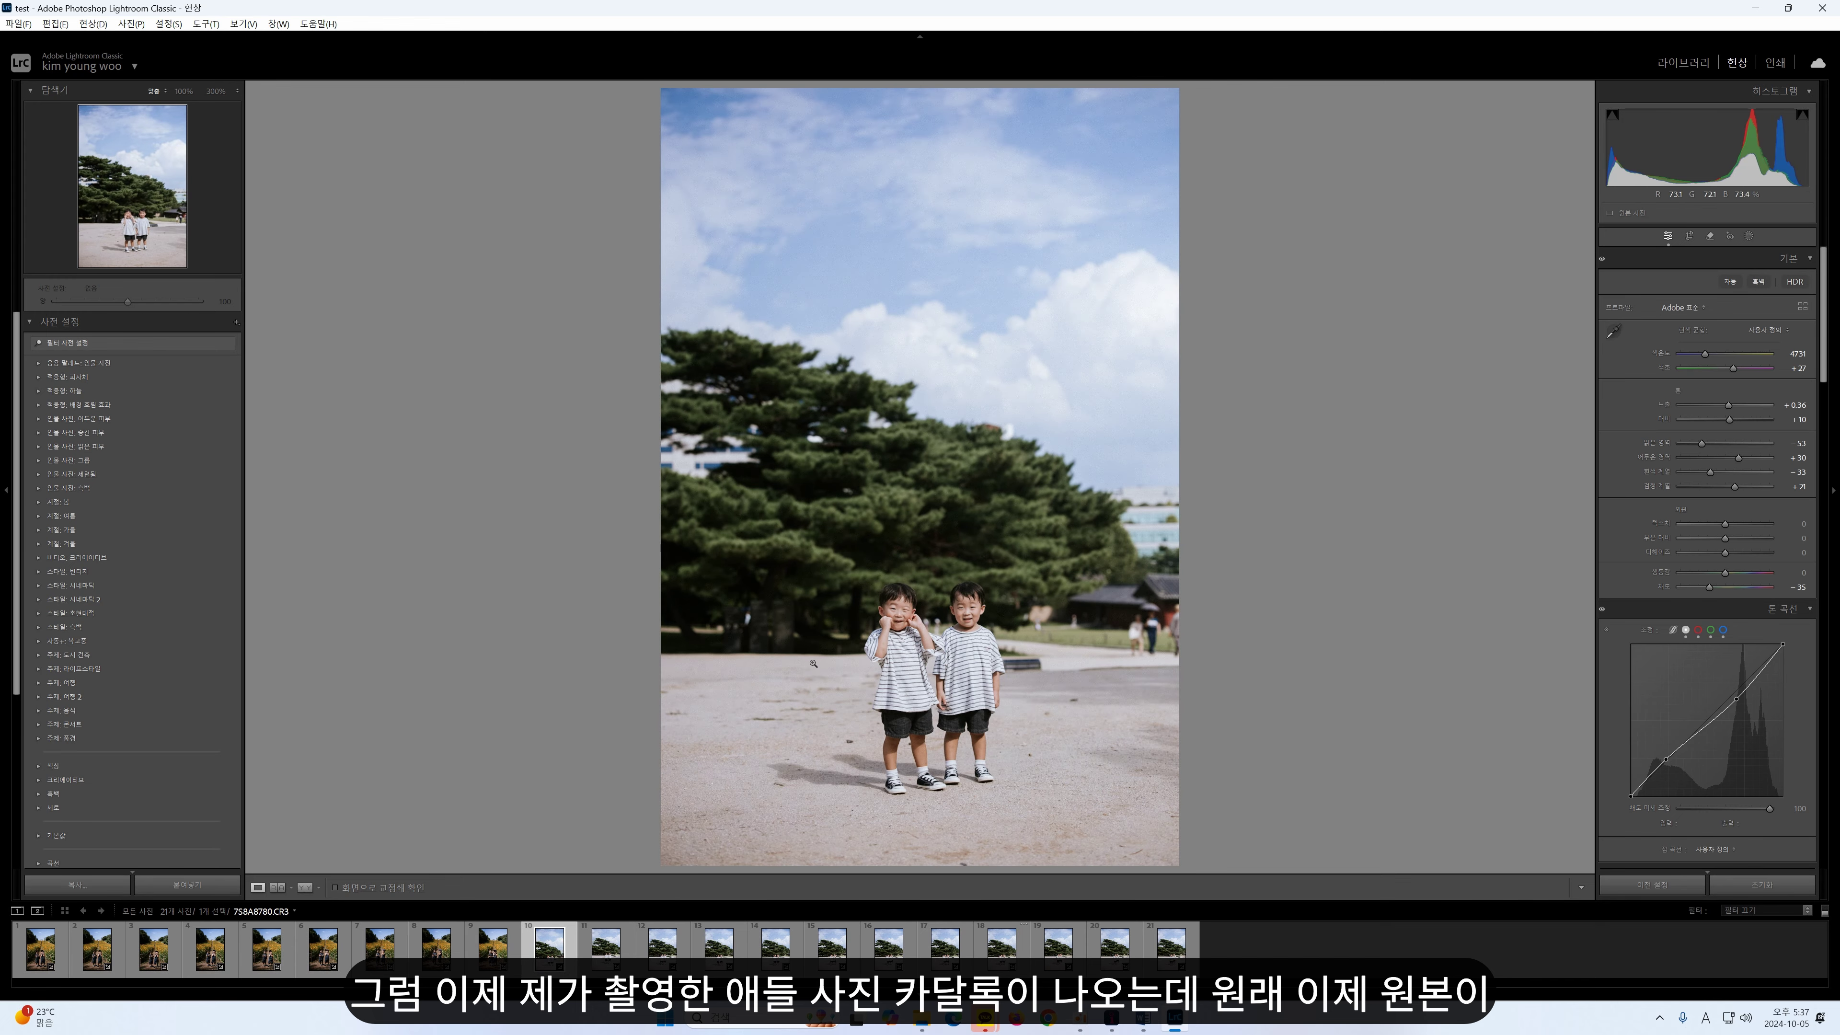
pyautogui.press('y')
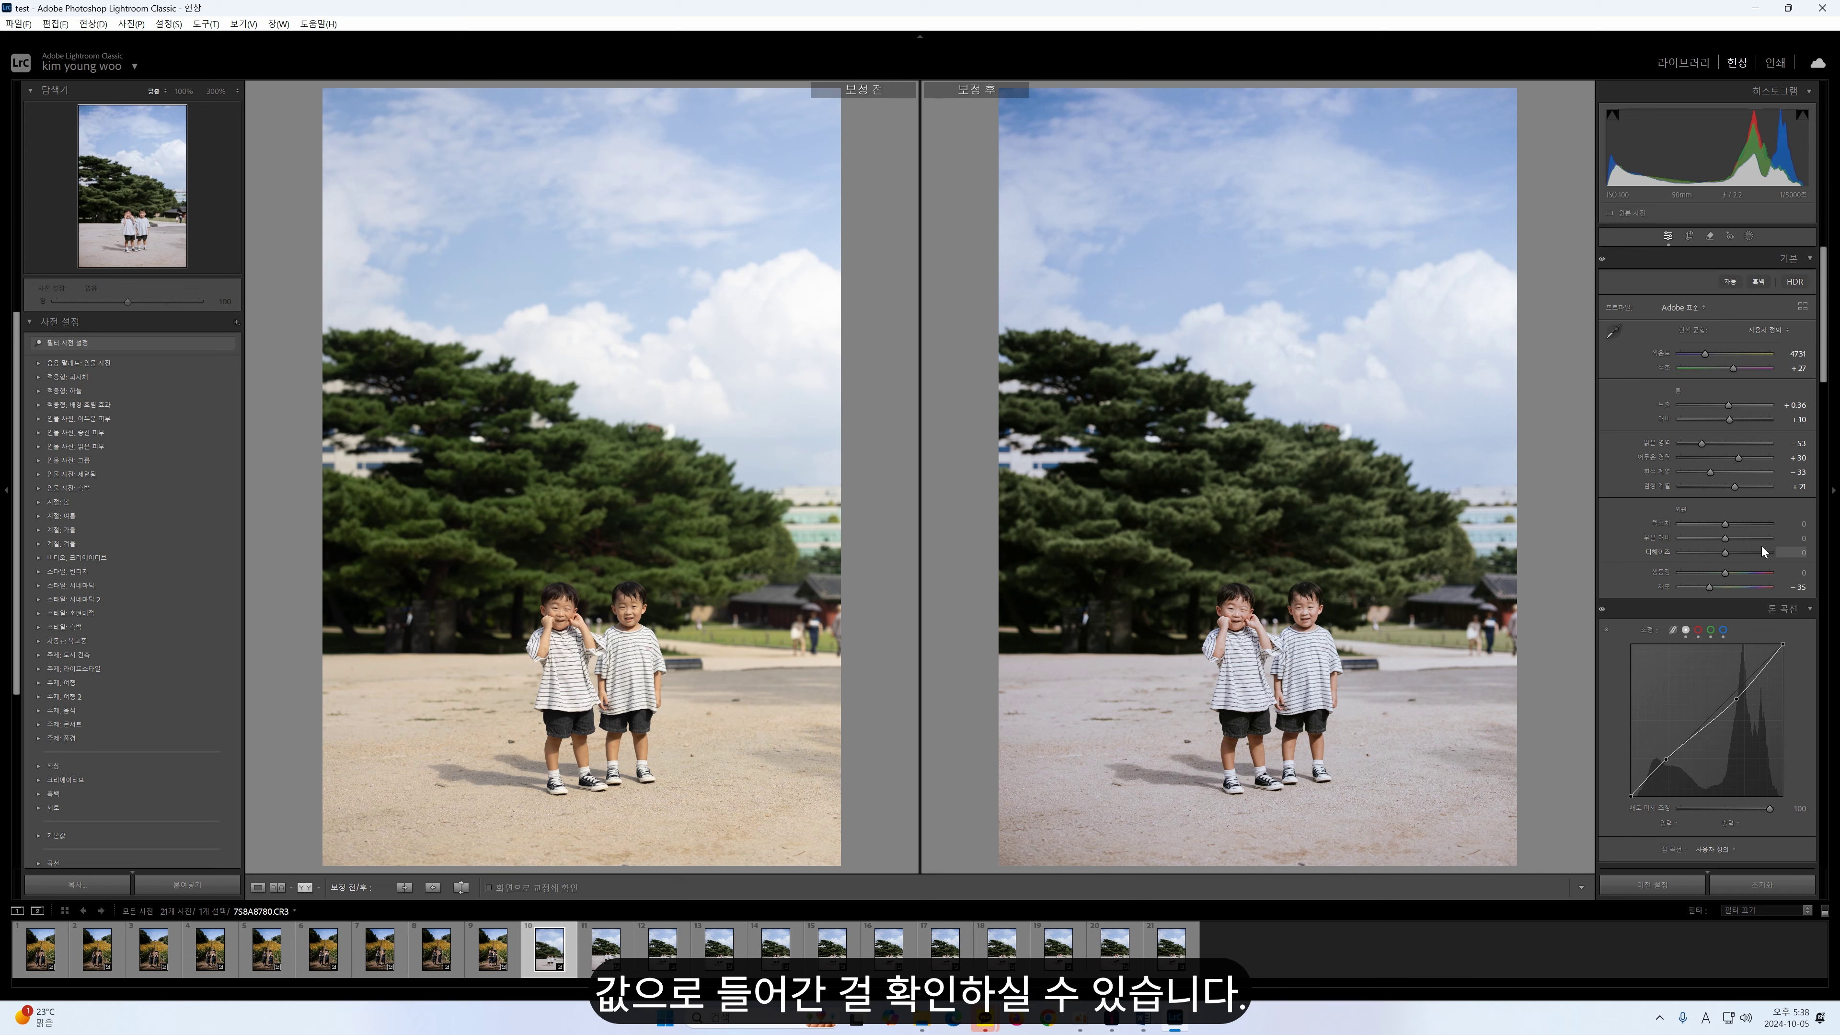
pyautogui.click(607, 952)
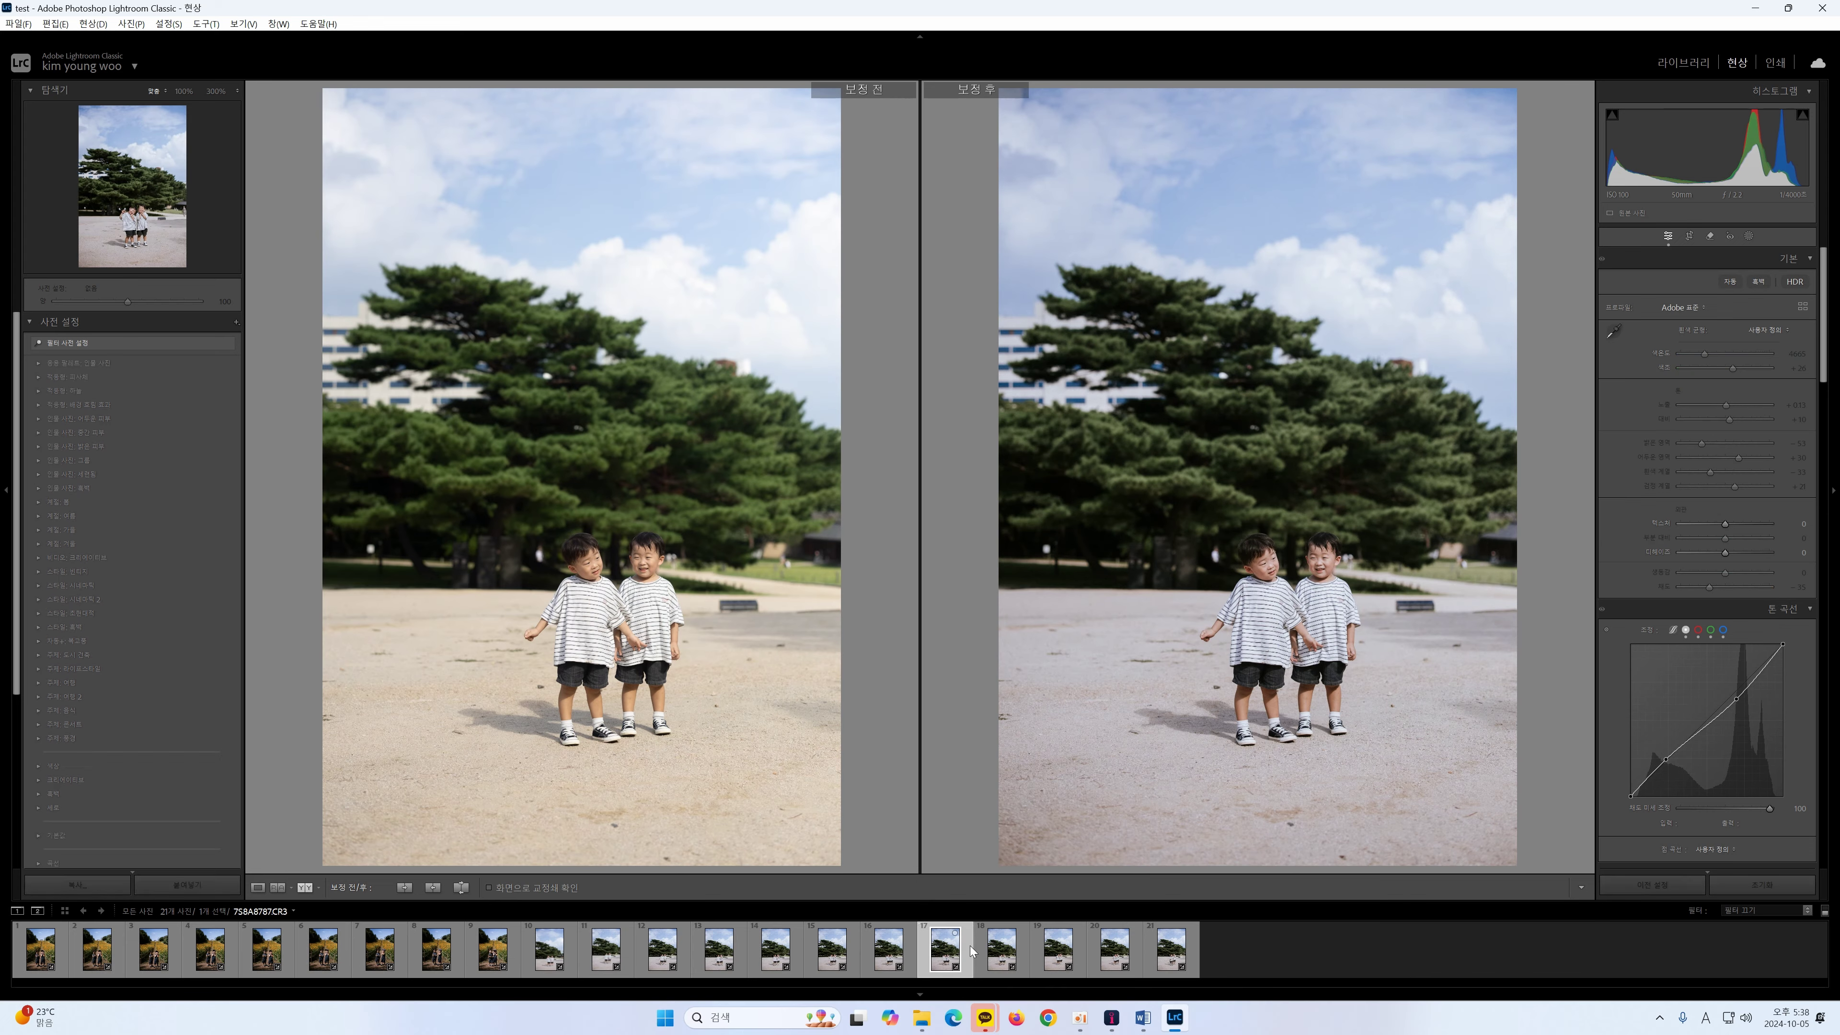
pyautogui.click(943, 951)
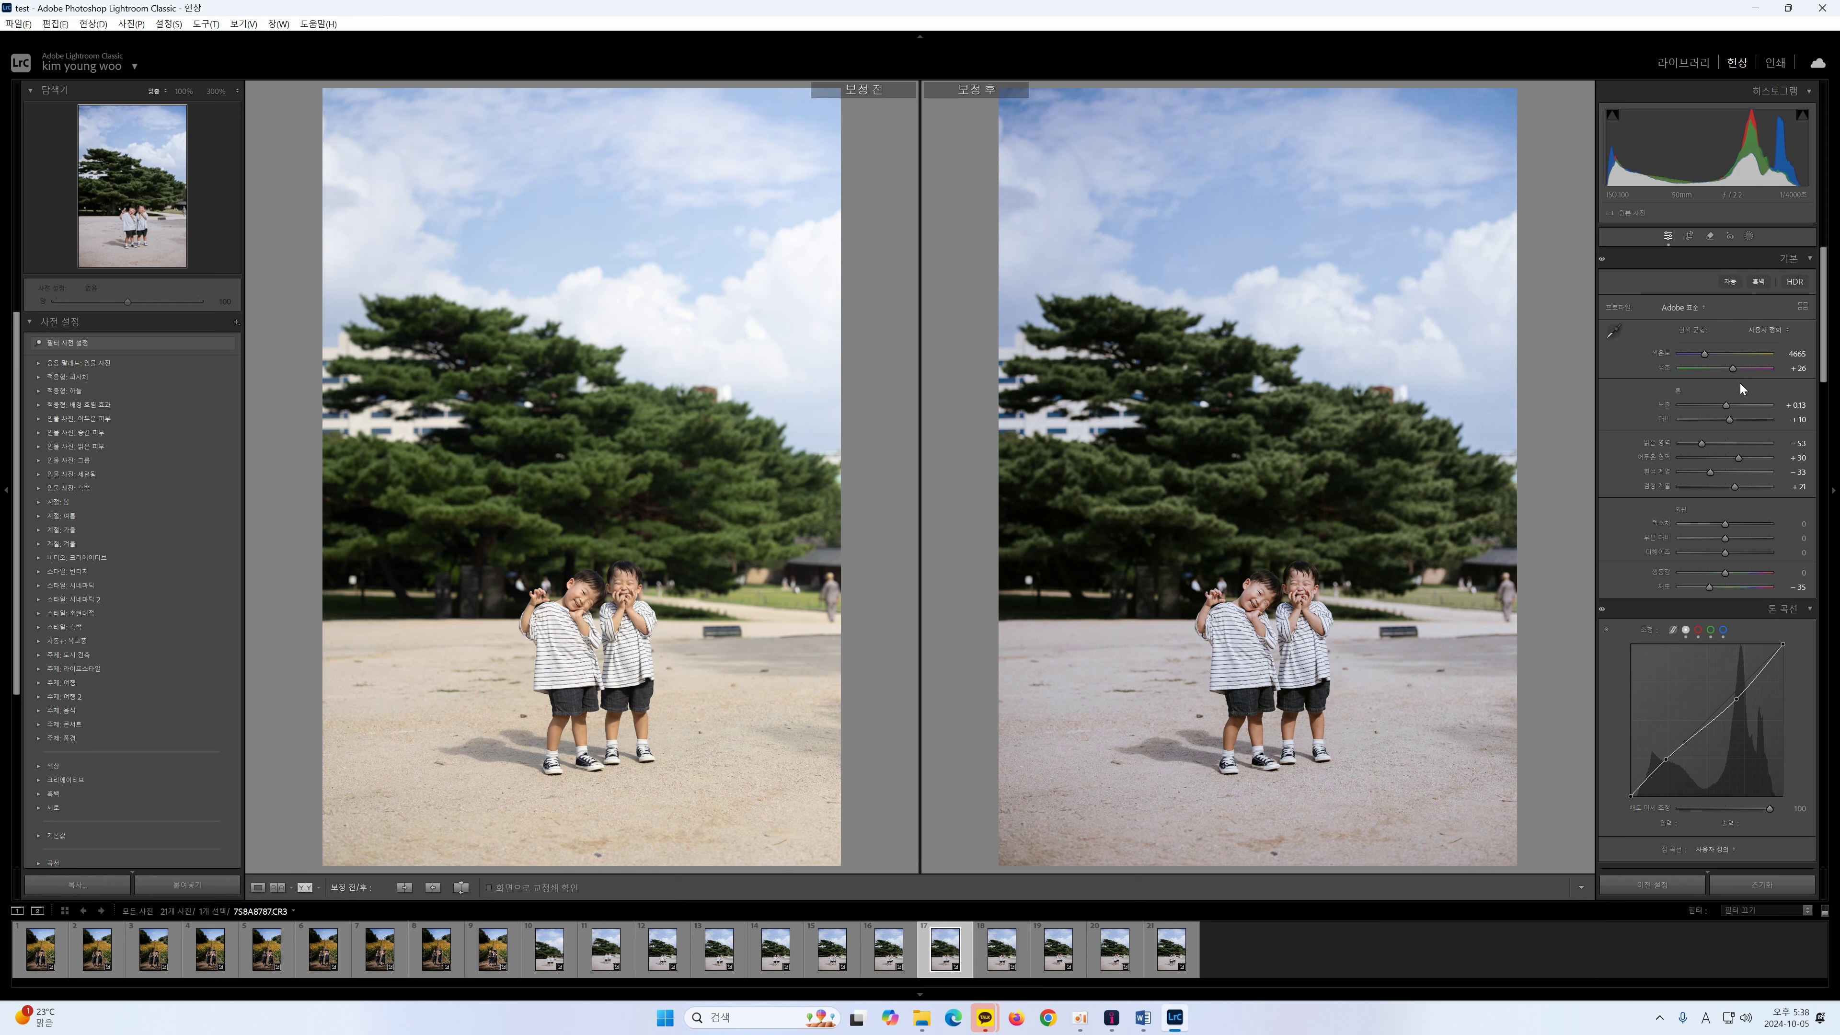
pyautogui.click(492, 950)
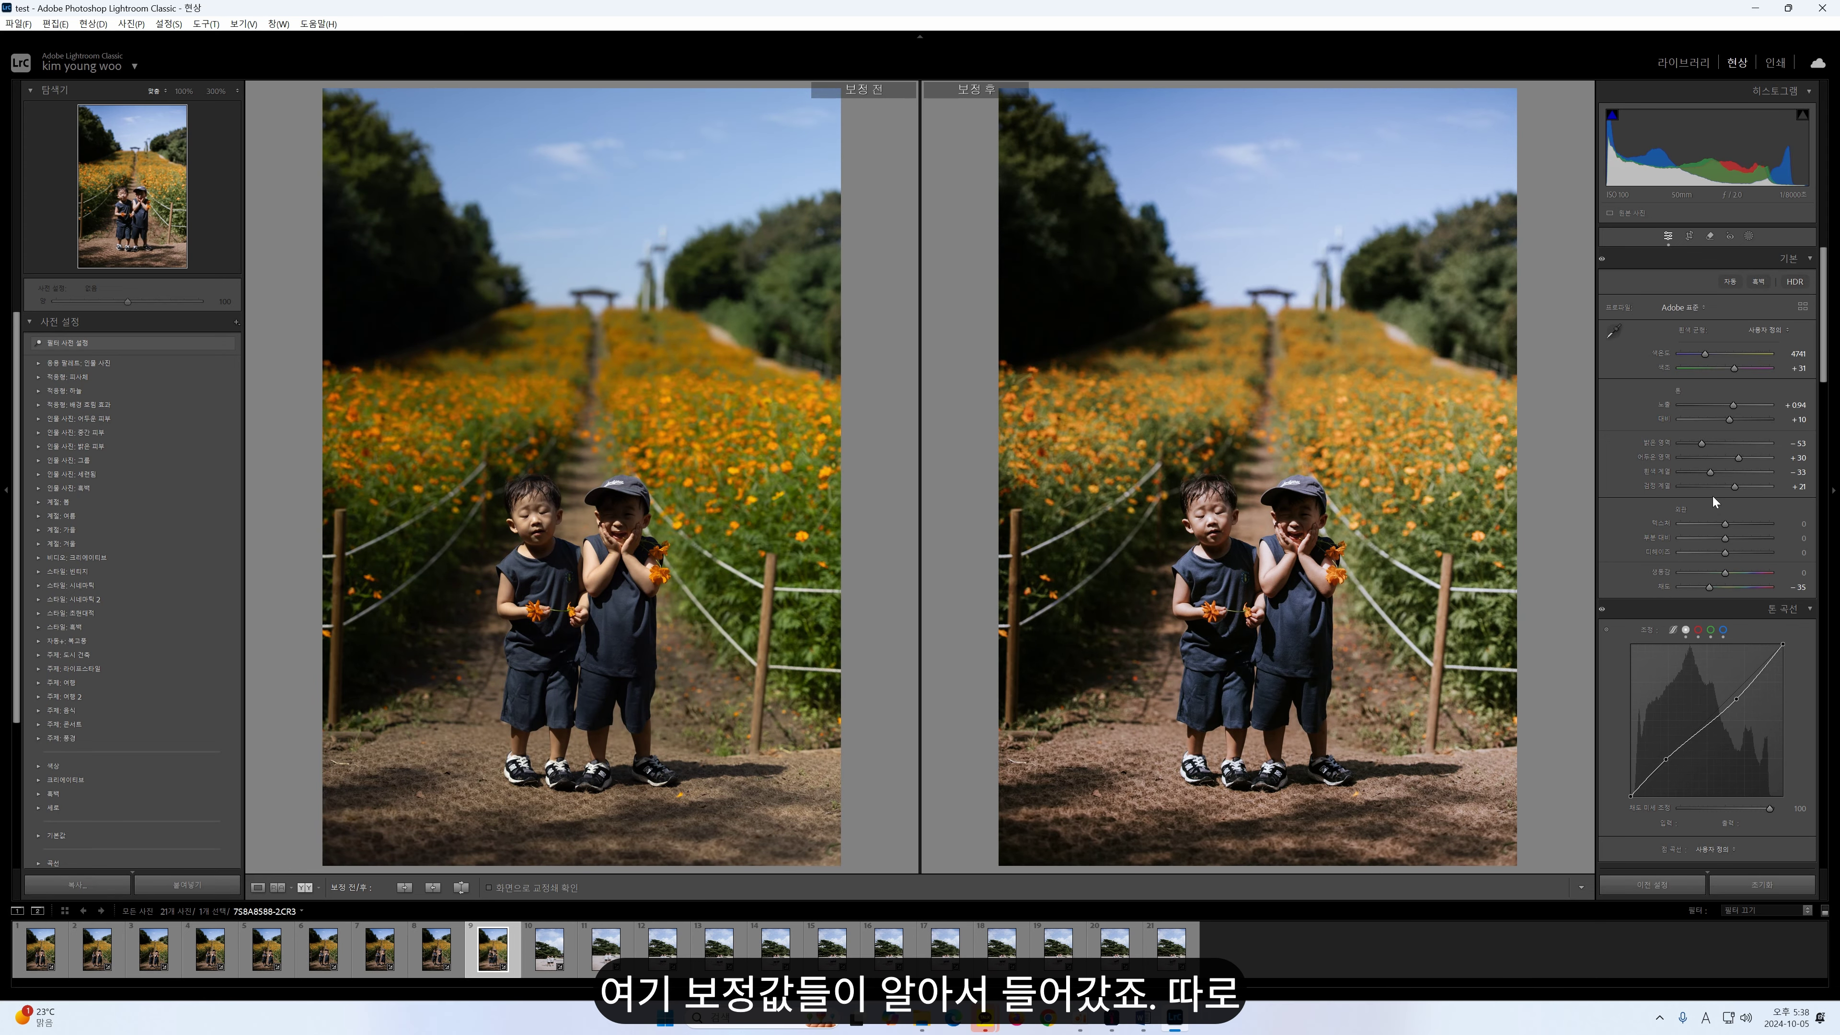
pyautogui.click(261, 954)
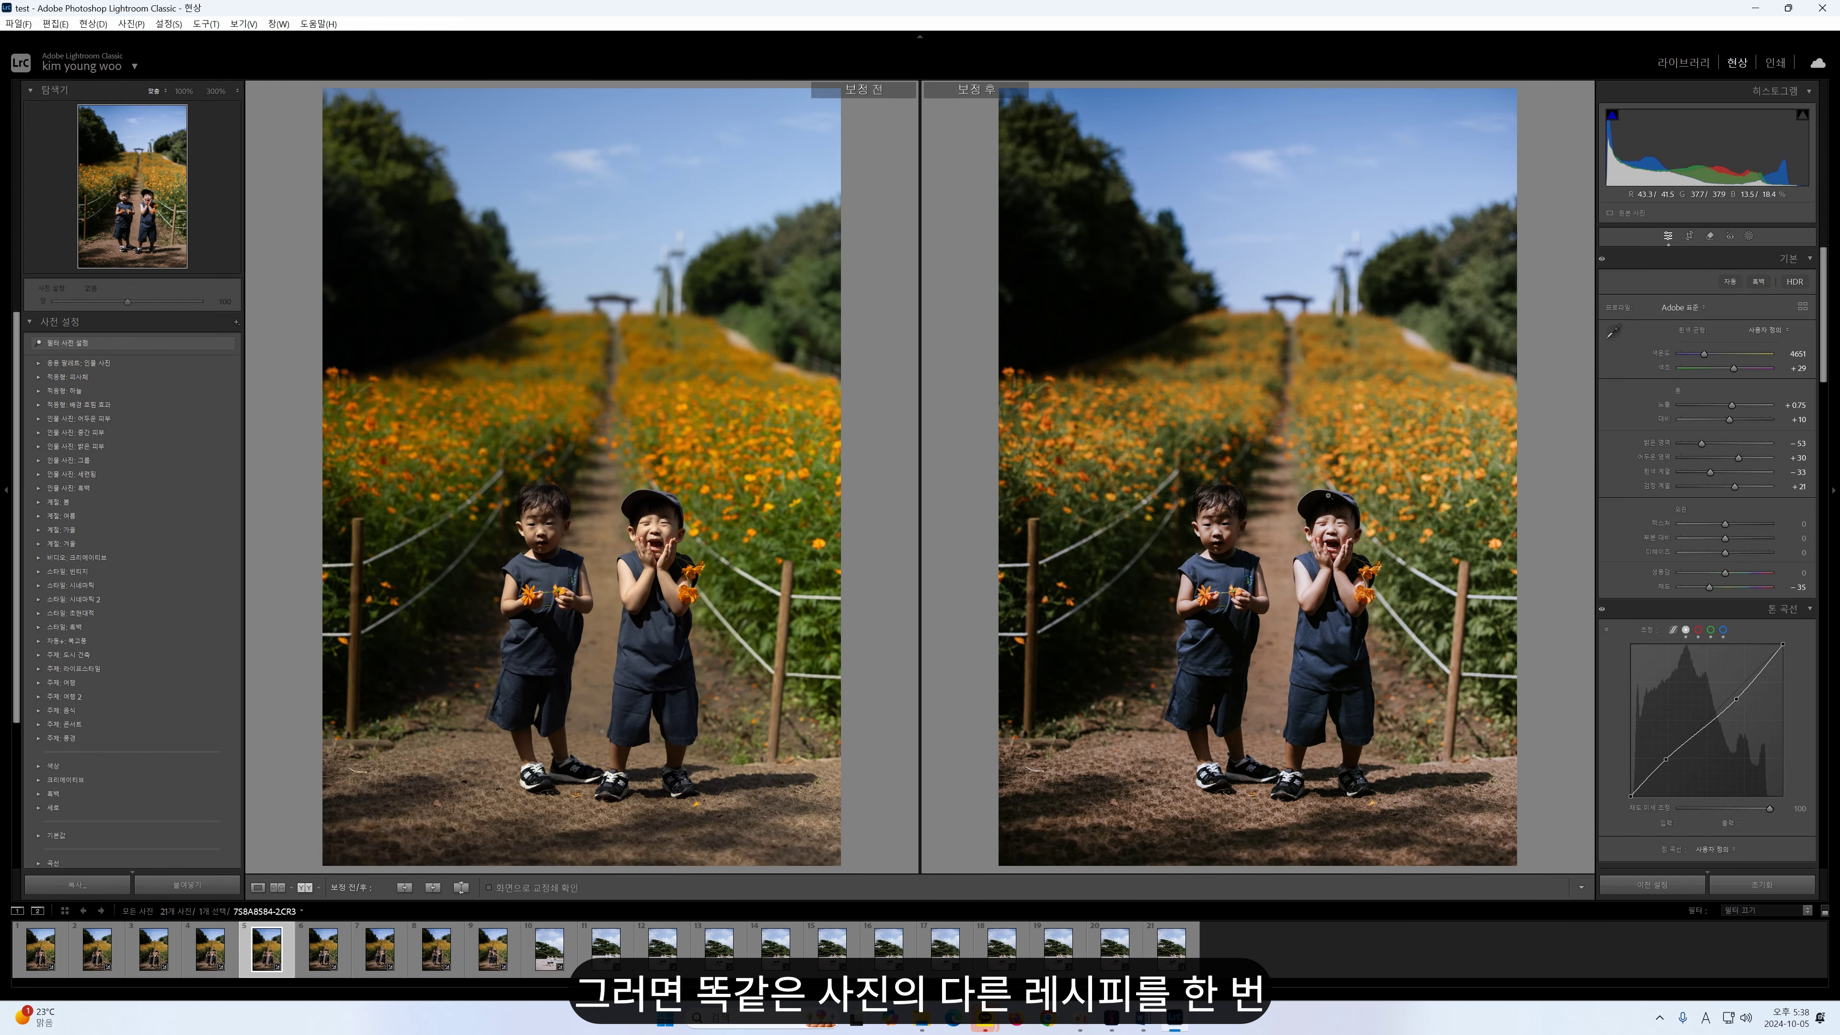
pyautogui.click(1817, 12)
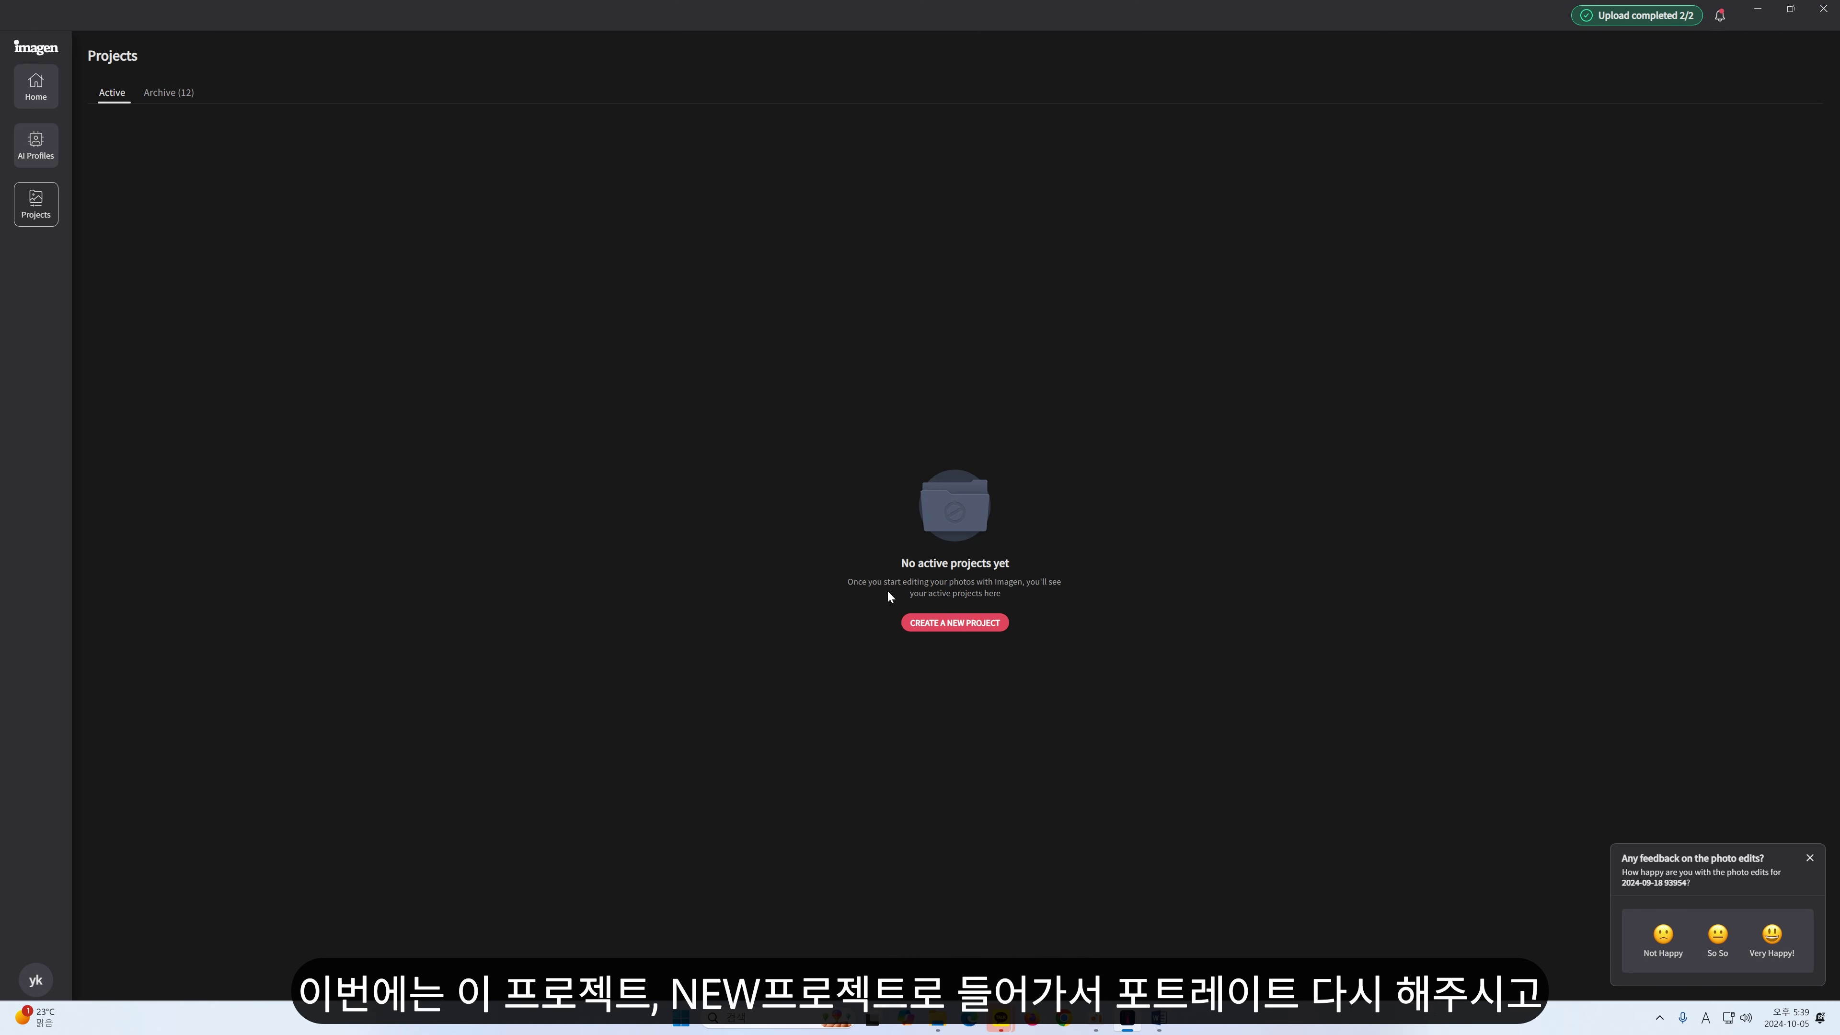
# - In Imagen, create a new Portraits project and load the test Lightroom catalog
pyautogui.click(948, 623)
pyautogui.click(962, 475)
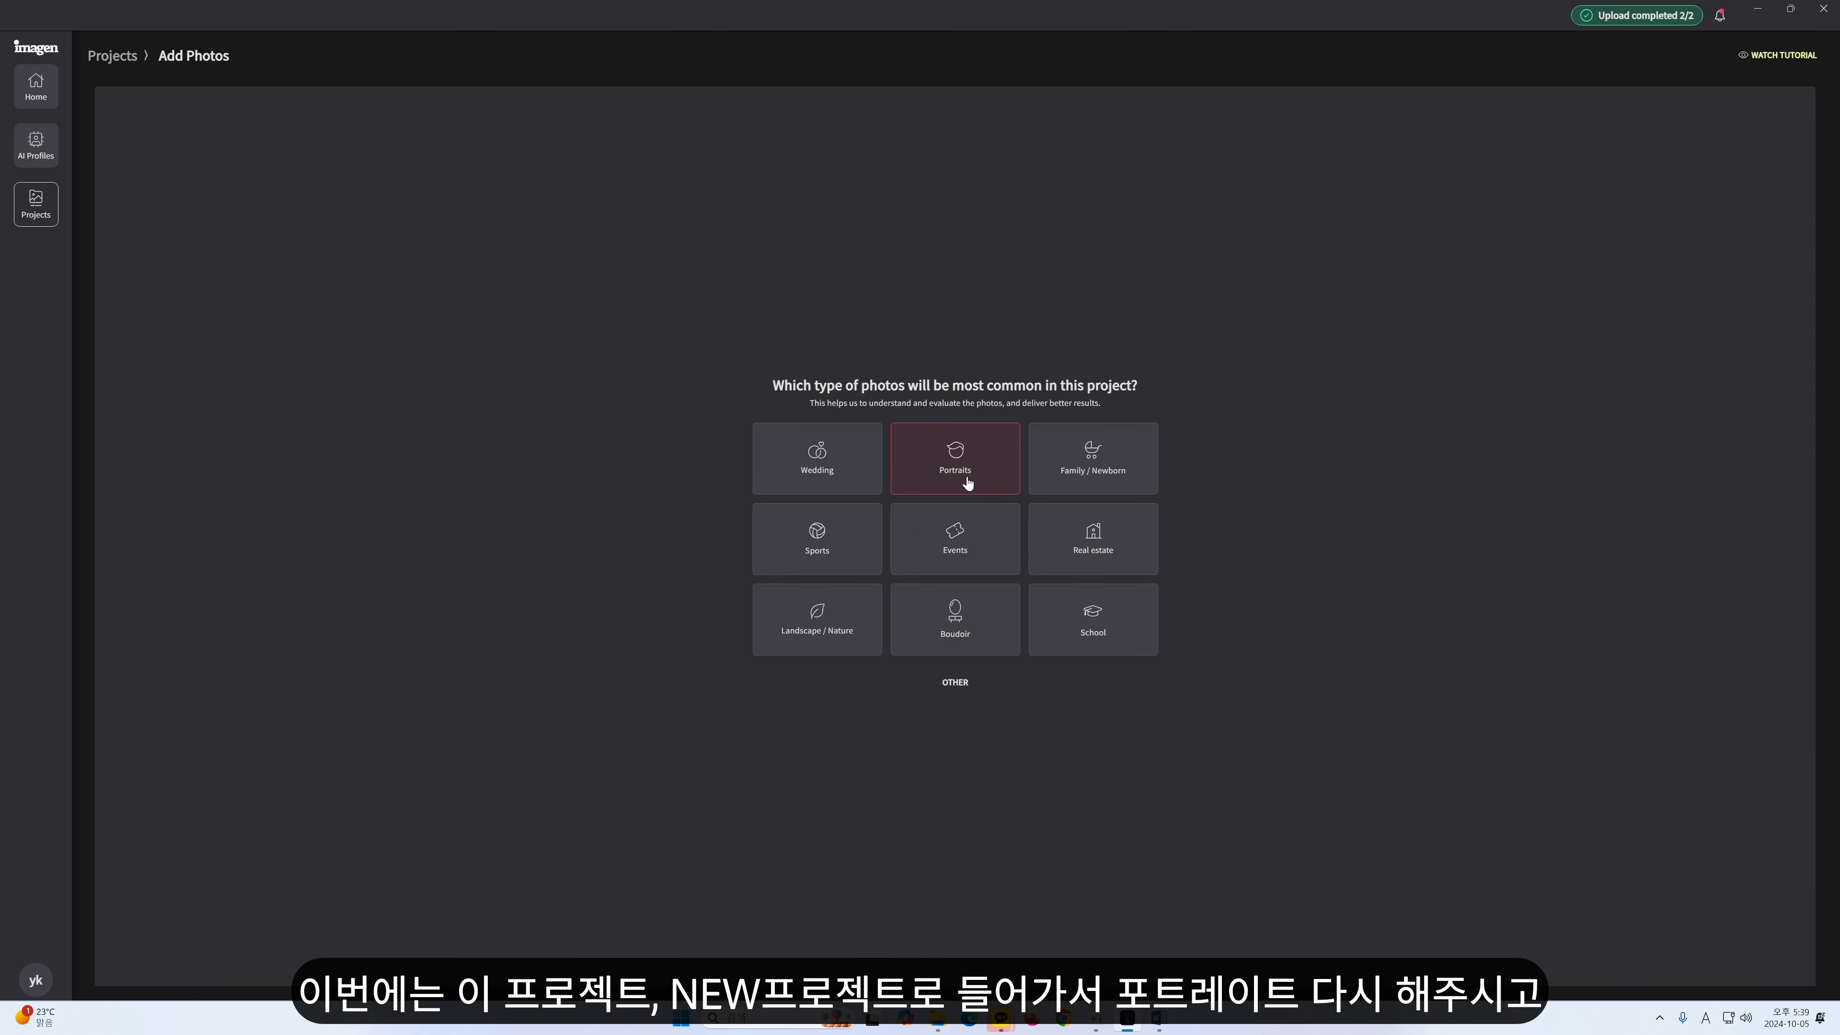
pyautogui.click(983, 614)
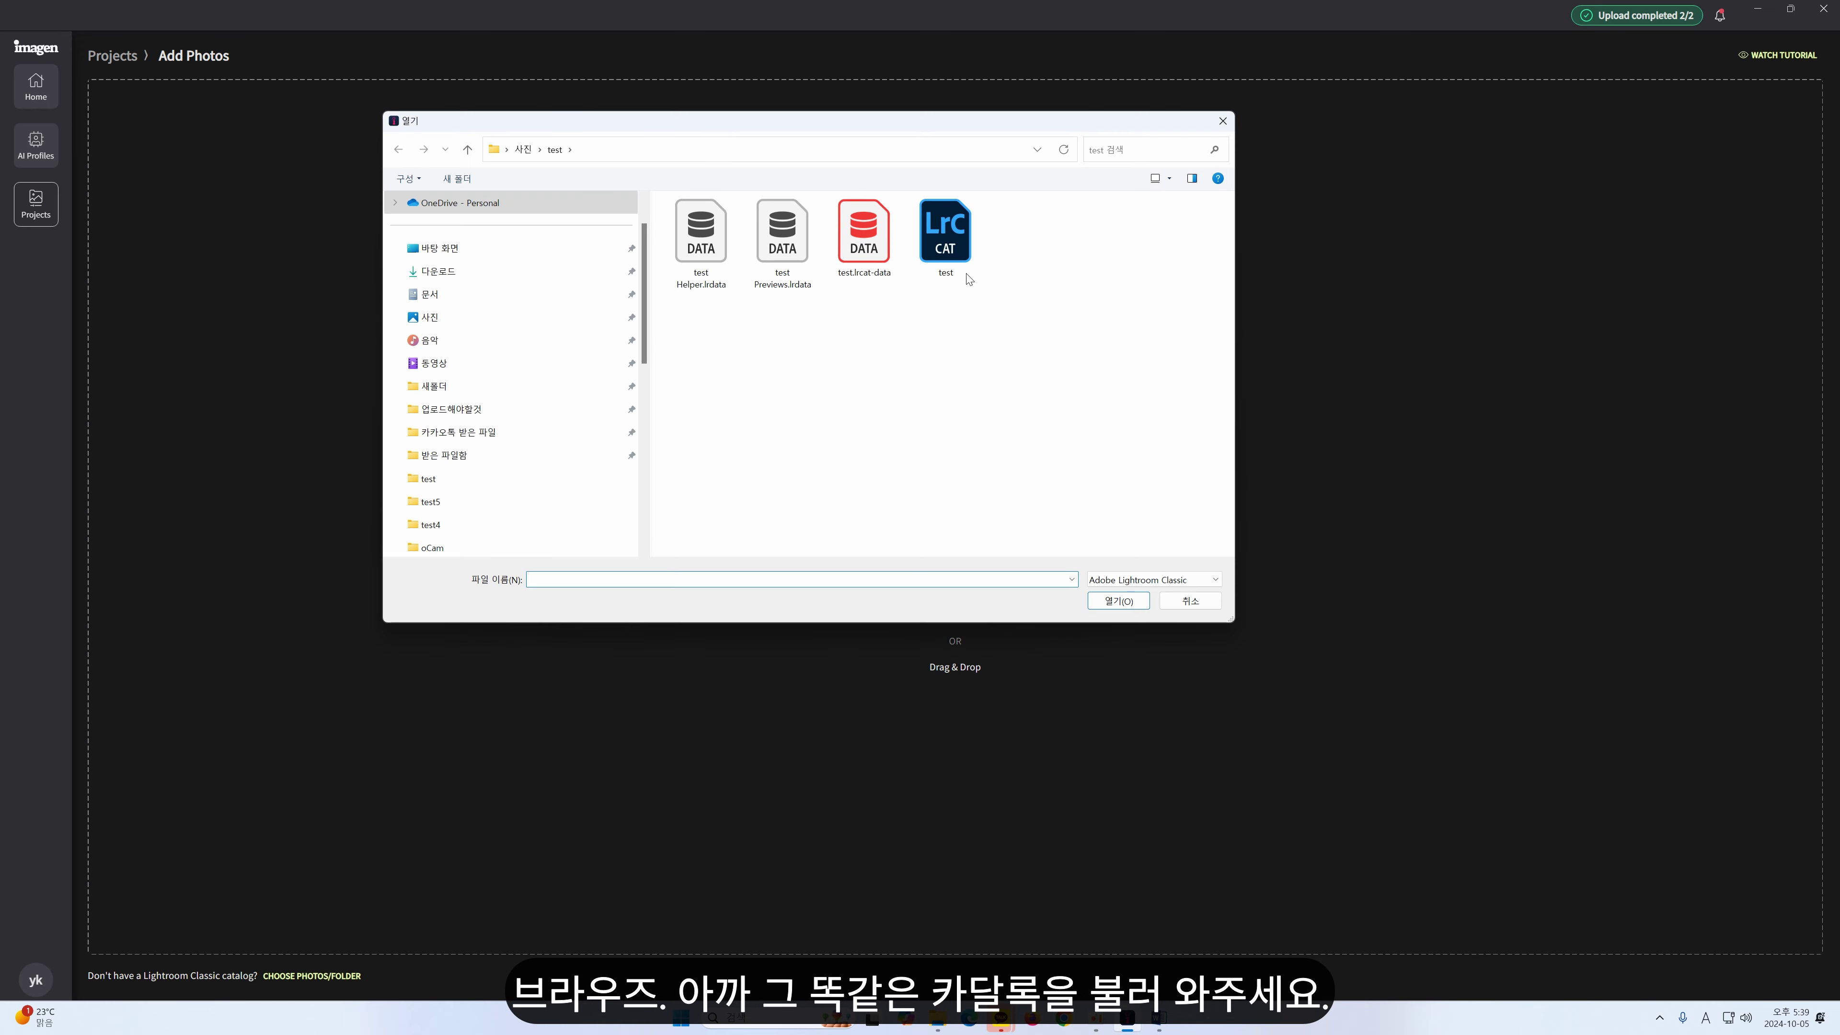
pyautogui.click(956, 239)
pyautogui.click(1118, 601)
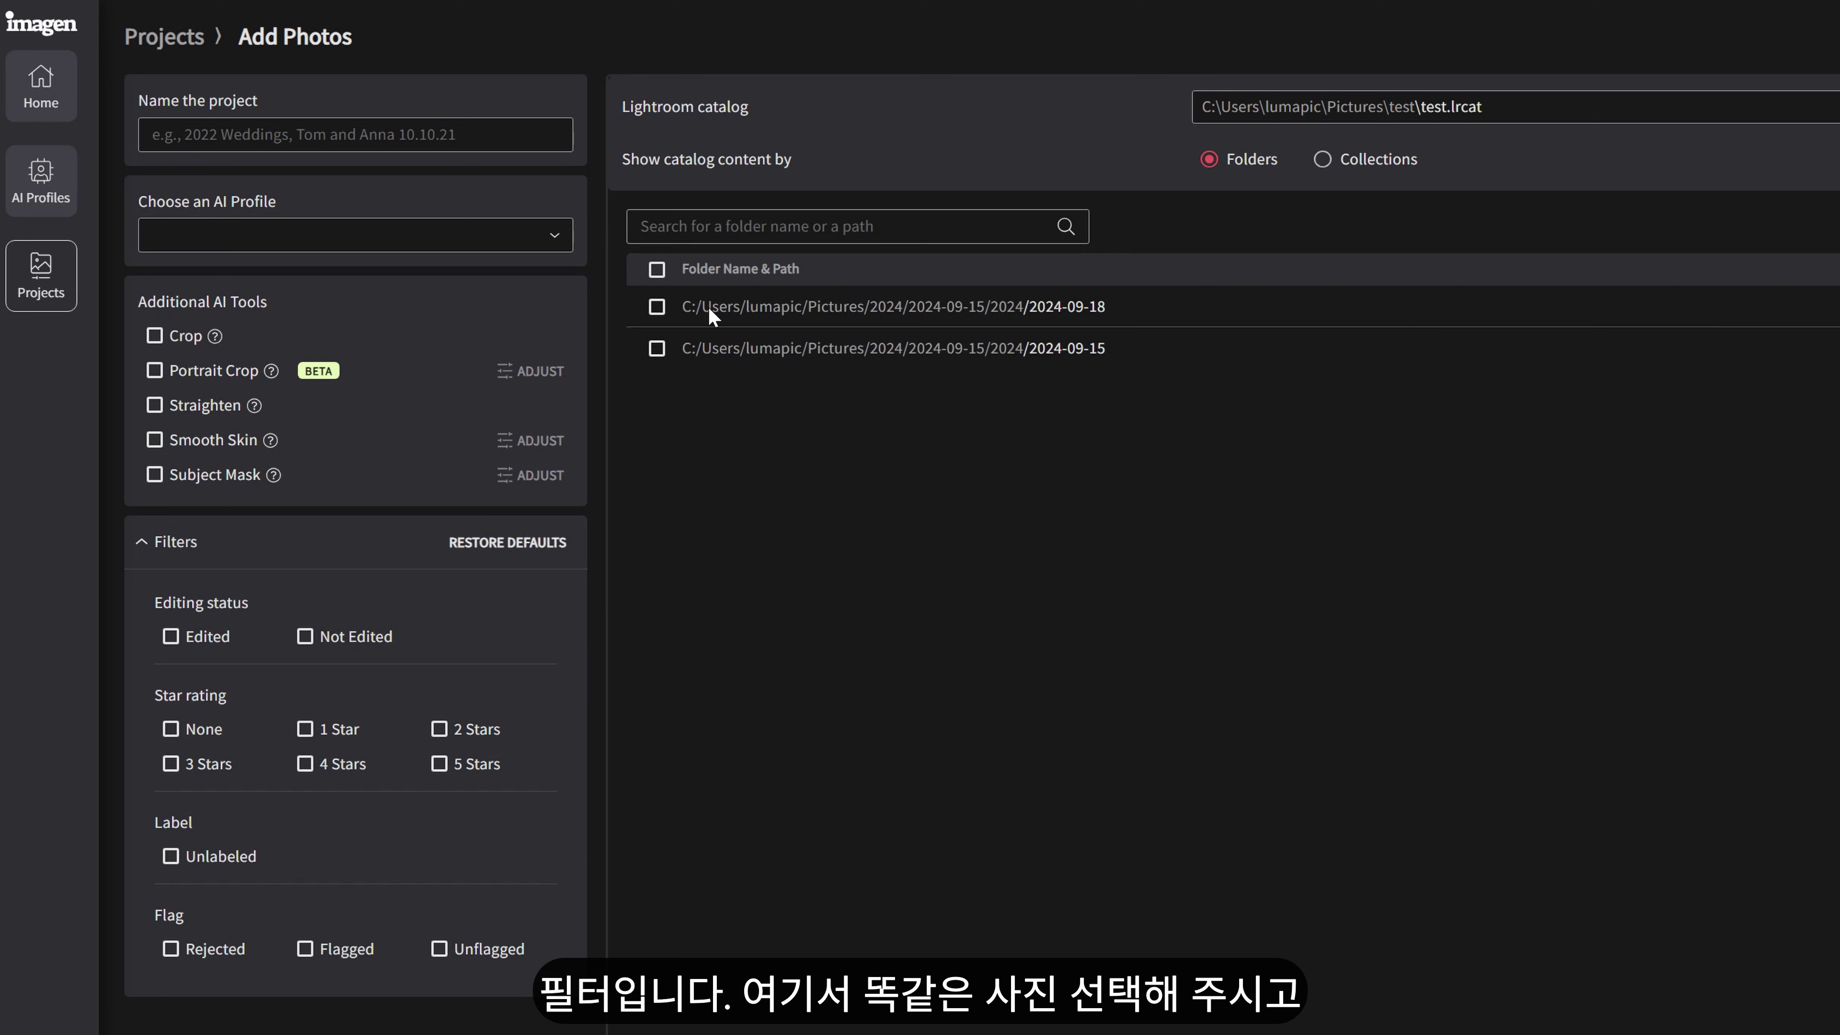
# - Select the 2024-09-18 folder, assign the LOVE & LIGHT AI profile, and upload the photos
pyautogui.click(657, 307)
pyautogui.click(551, 248)
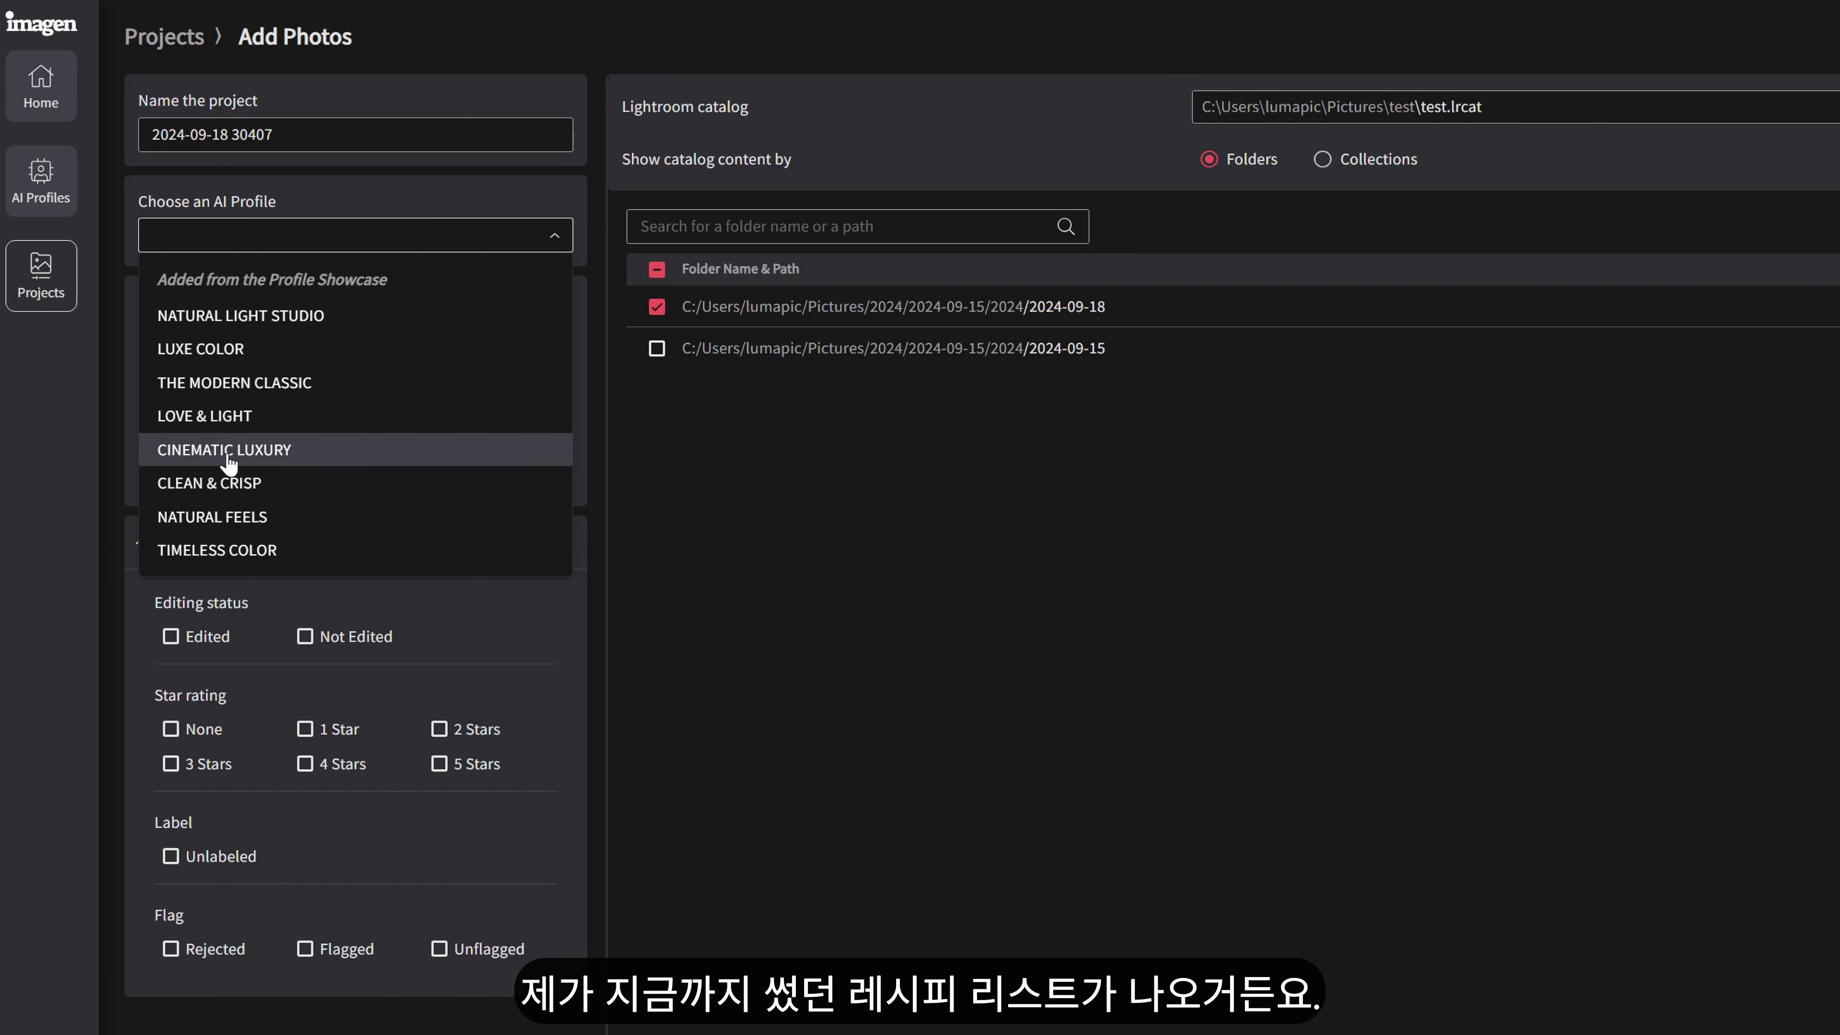
pyautogui.click(231, 424)
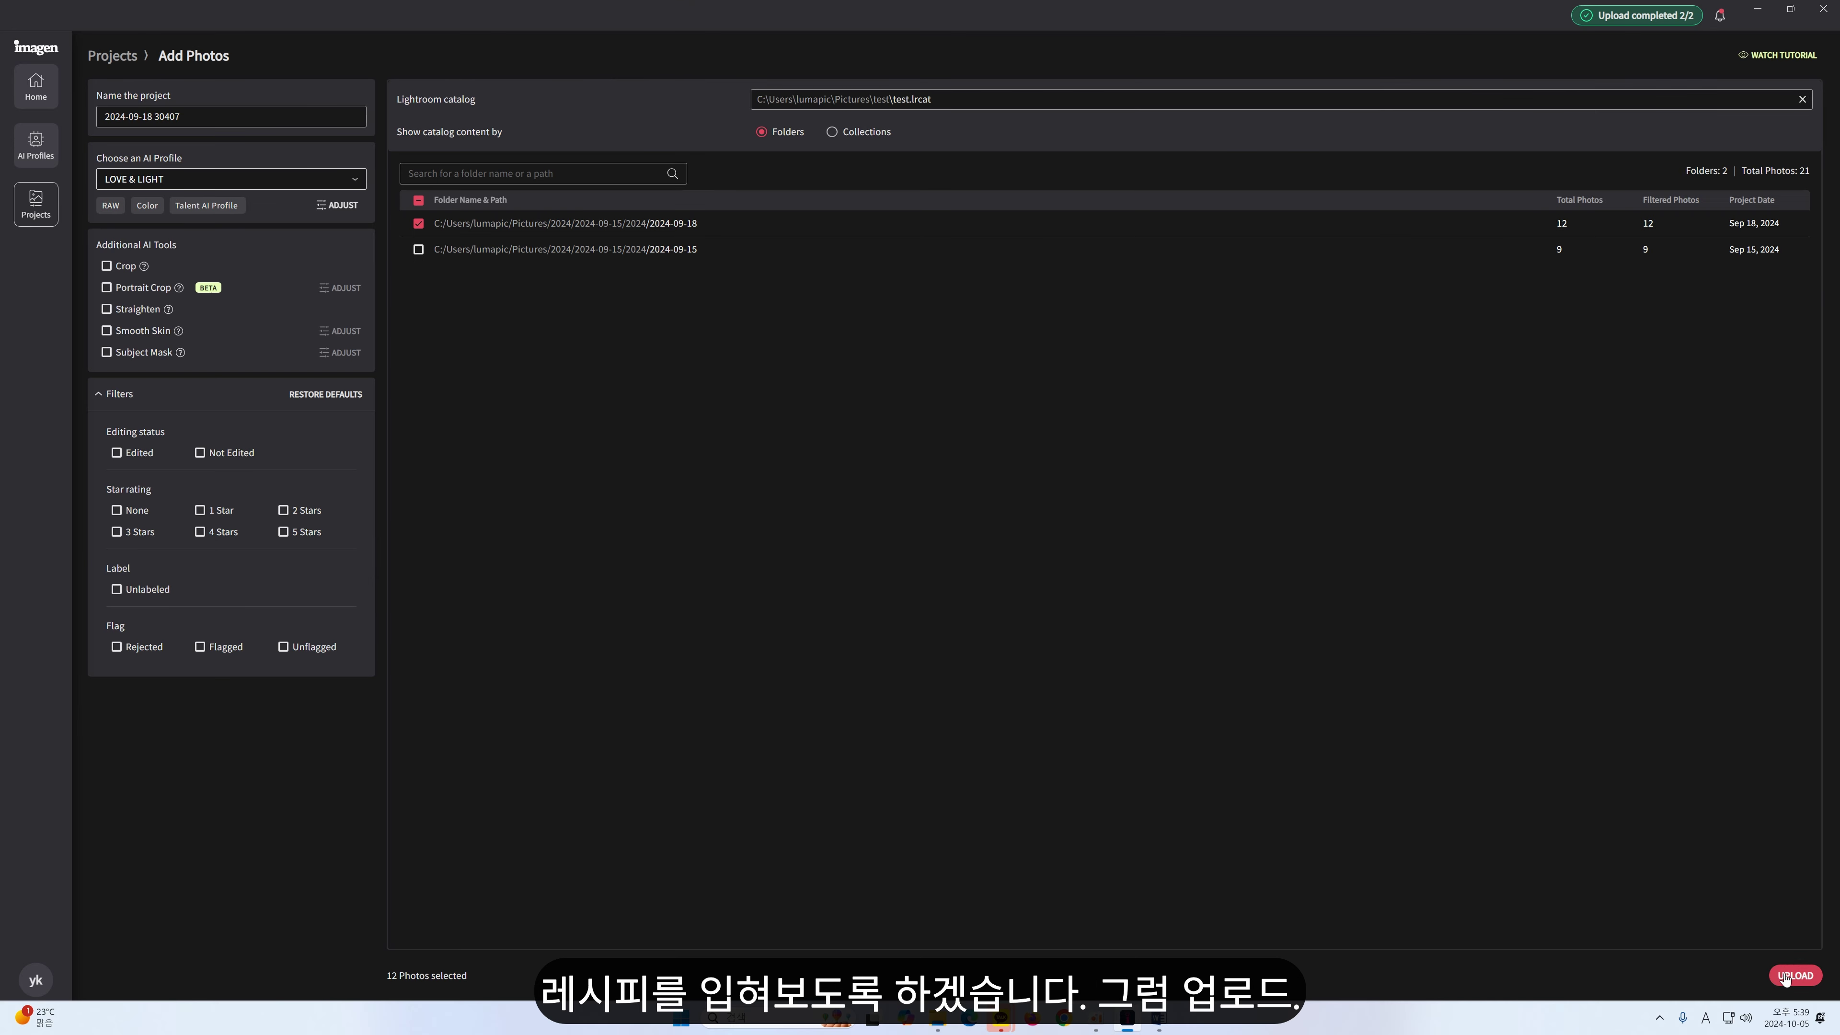
pyautogui.click(1784, 975)
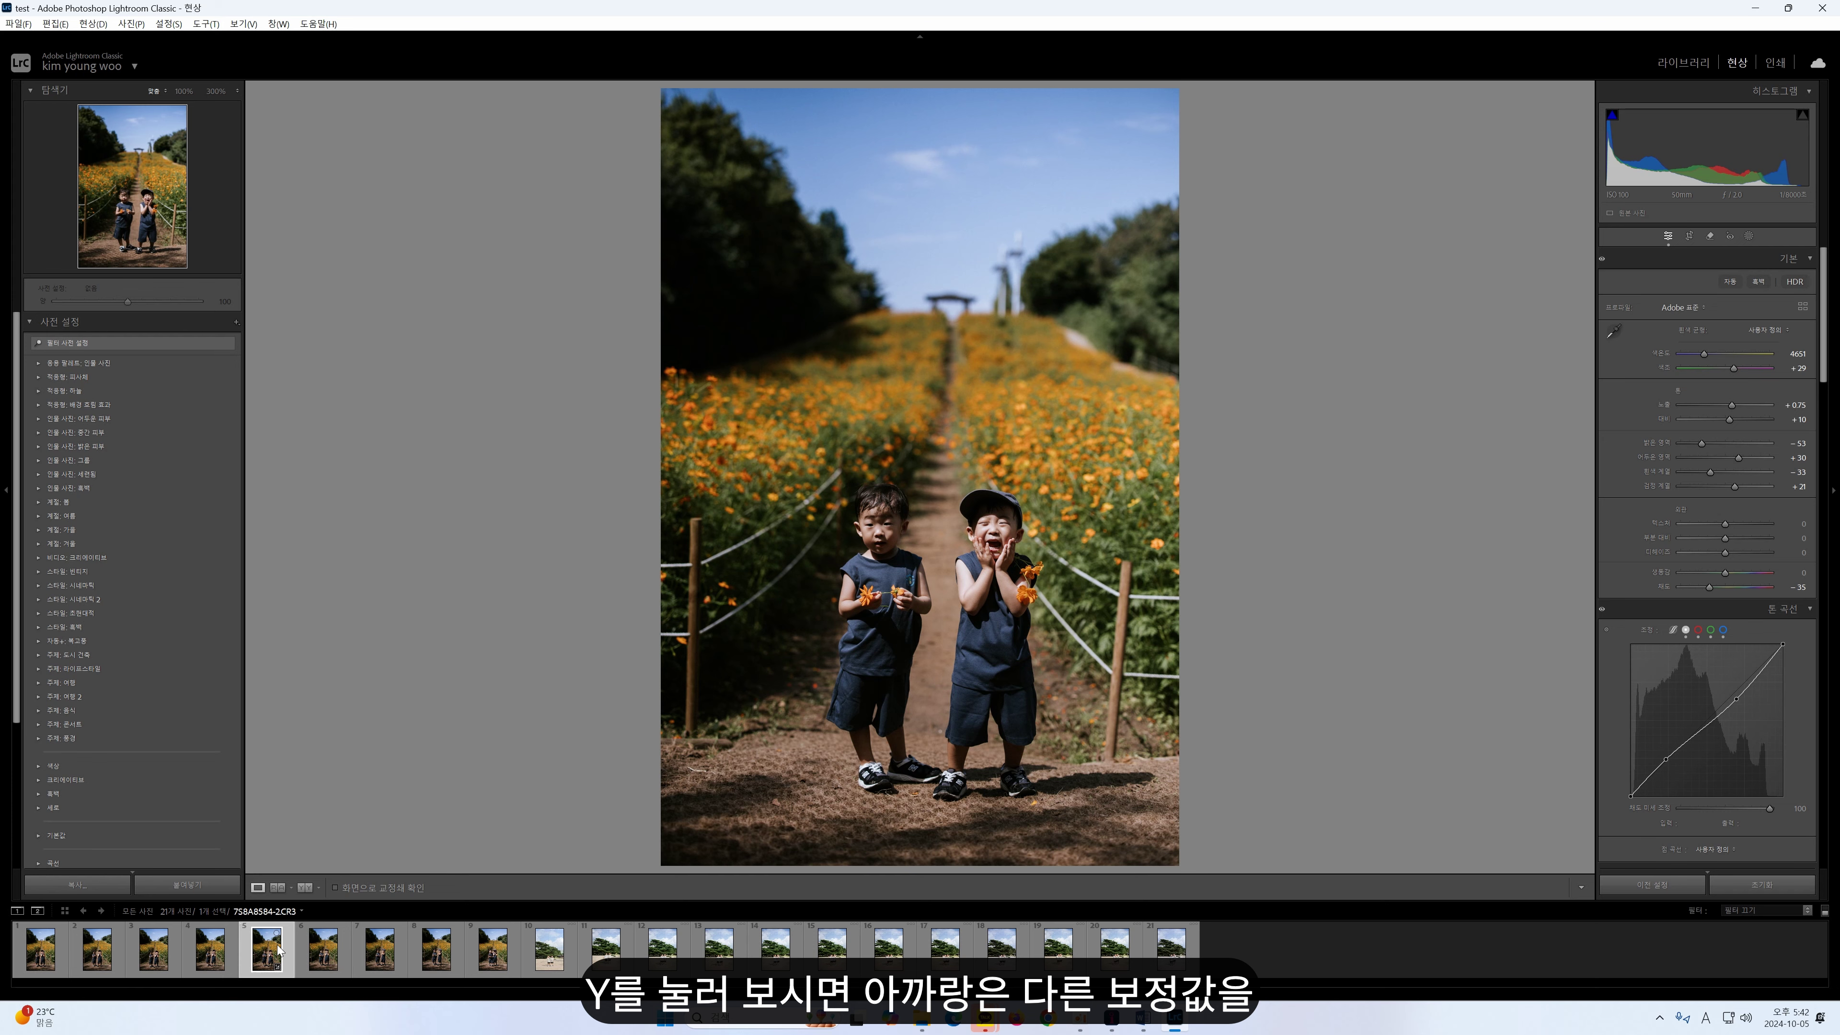
# - In Lightroom Classic, examine a flower-field photo and pine-tree photos in the before/after comparison view
pyautogui.click(278, 948)
pyautogui.press('y')
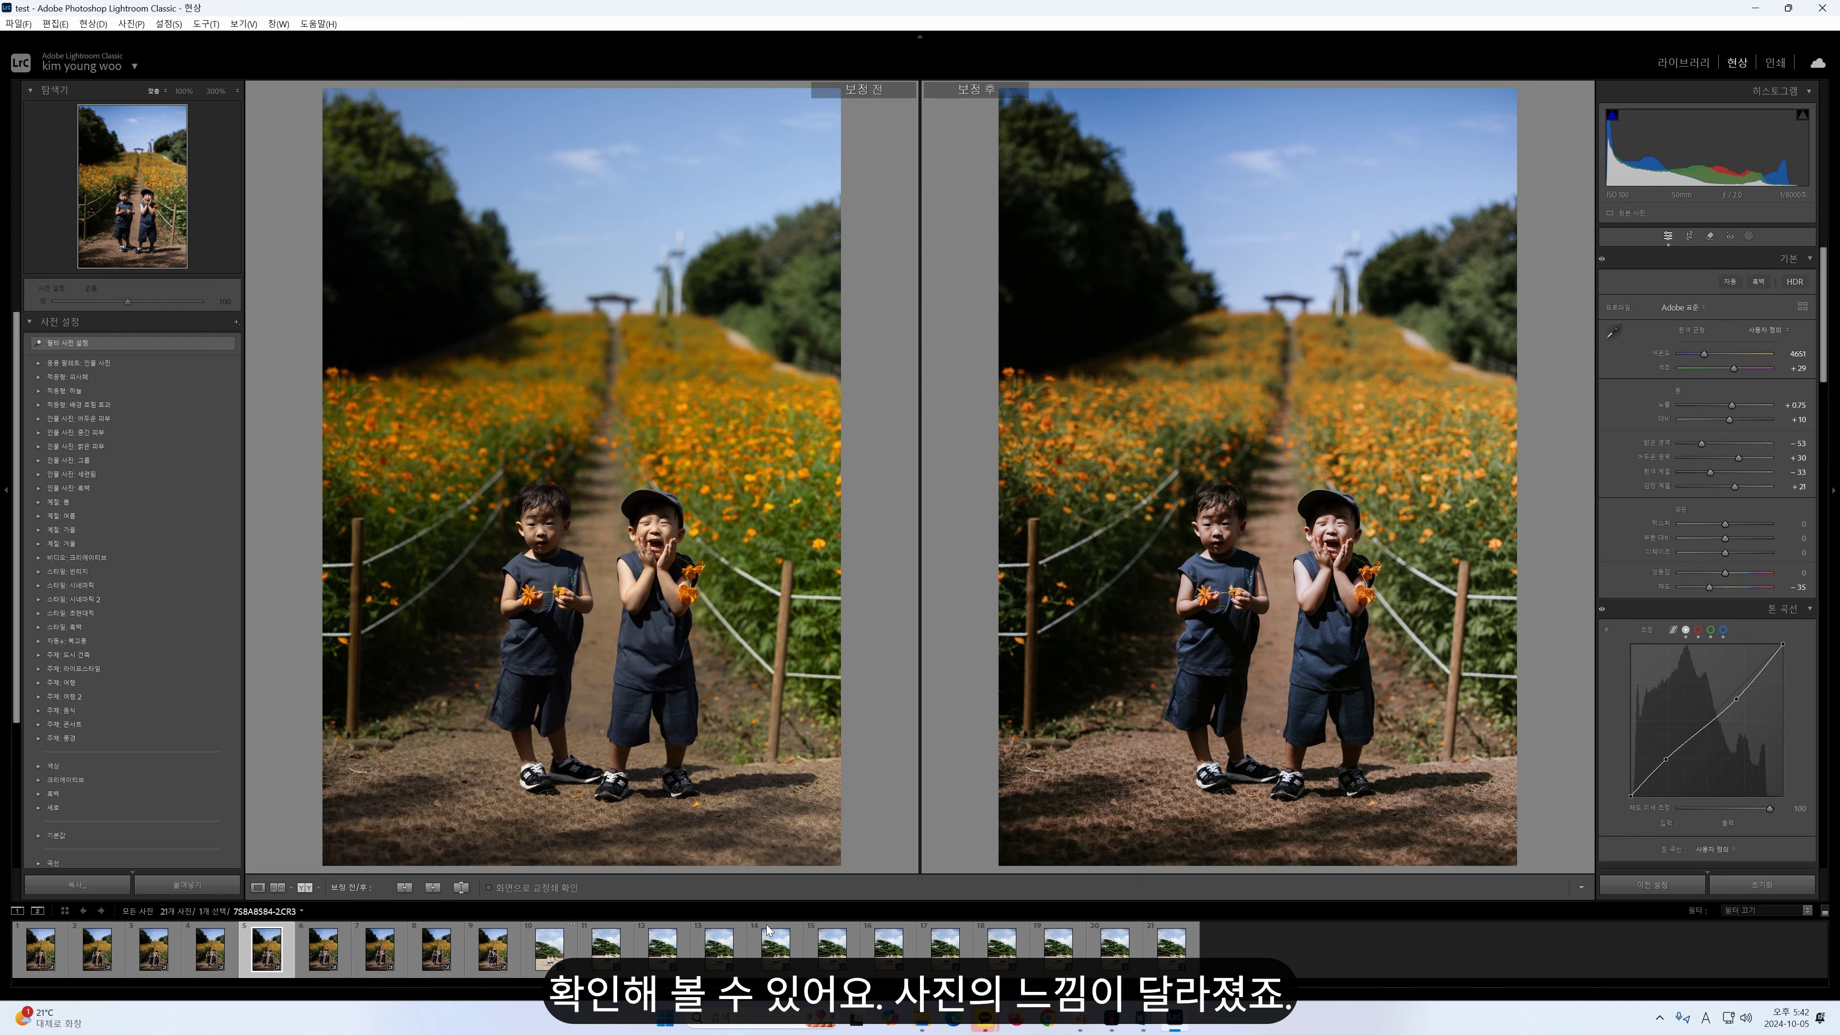
pyautogui.click(541, 948)
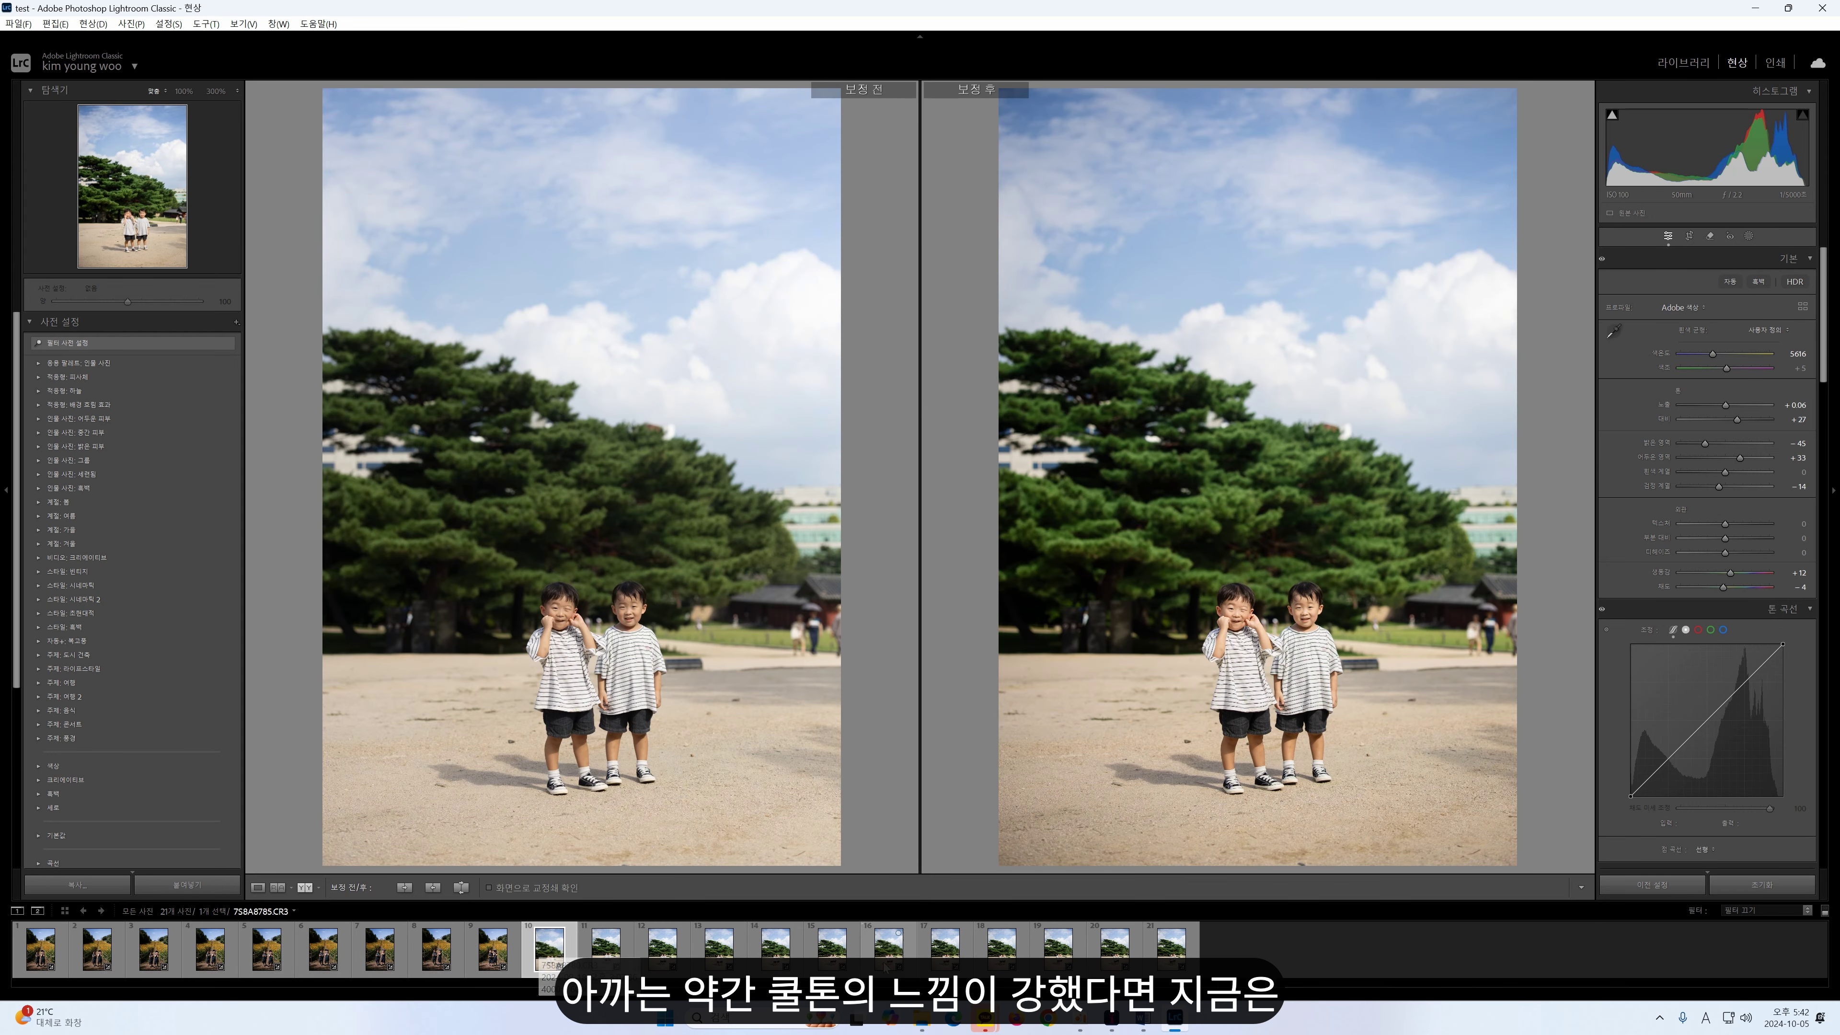
pyautogui.click(899, 949)
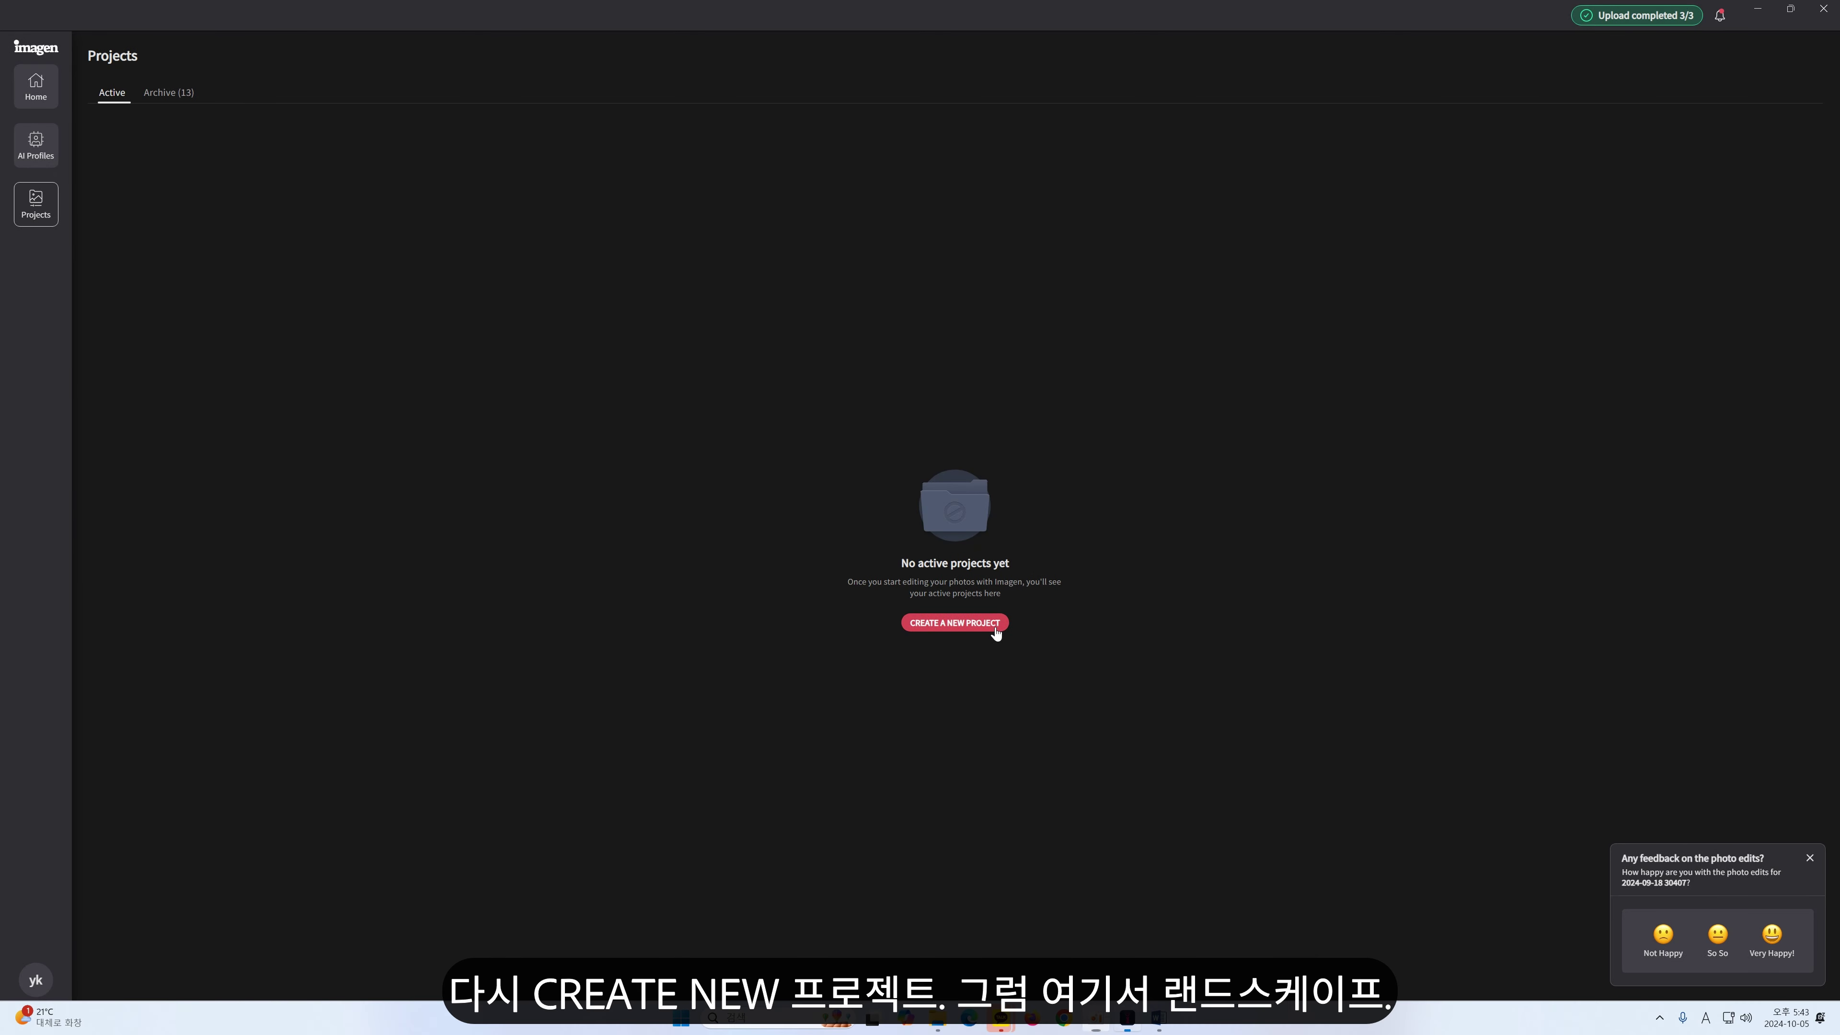
# - Create a new Landscape / Nature project in Imagen and load the test4 Lightroom catalog
pyautogui.click(996, 633)
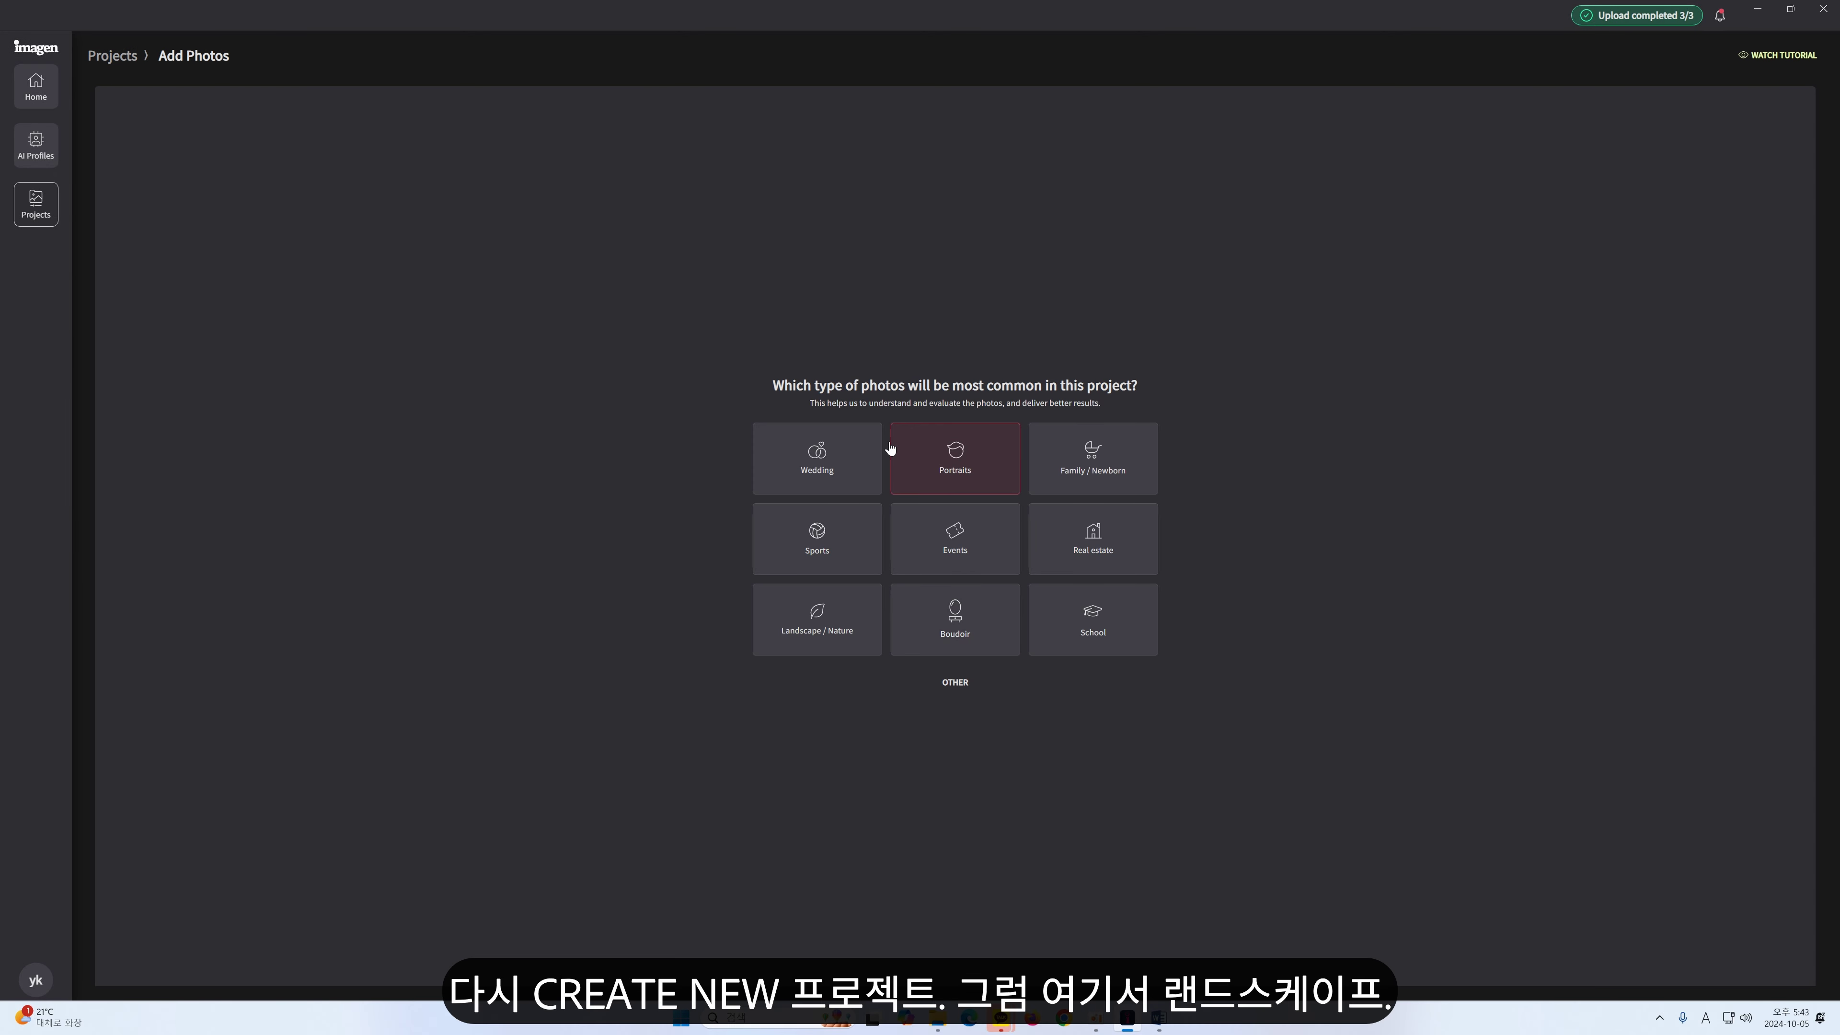
pyautogui.click(827, 621)
pyautogui.click(955, 613)
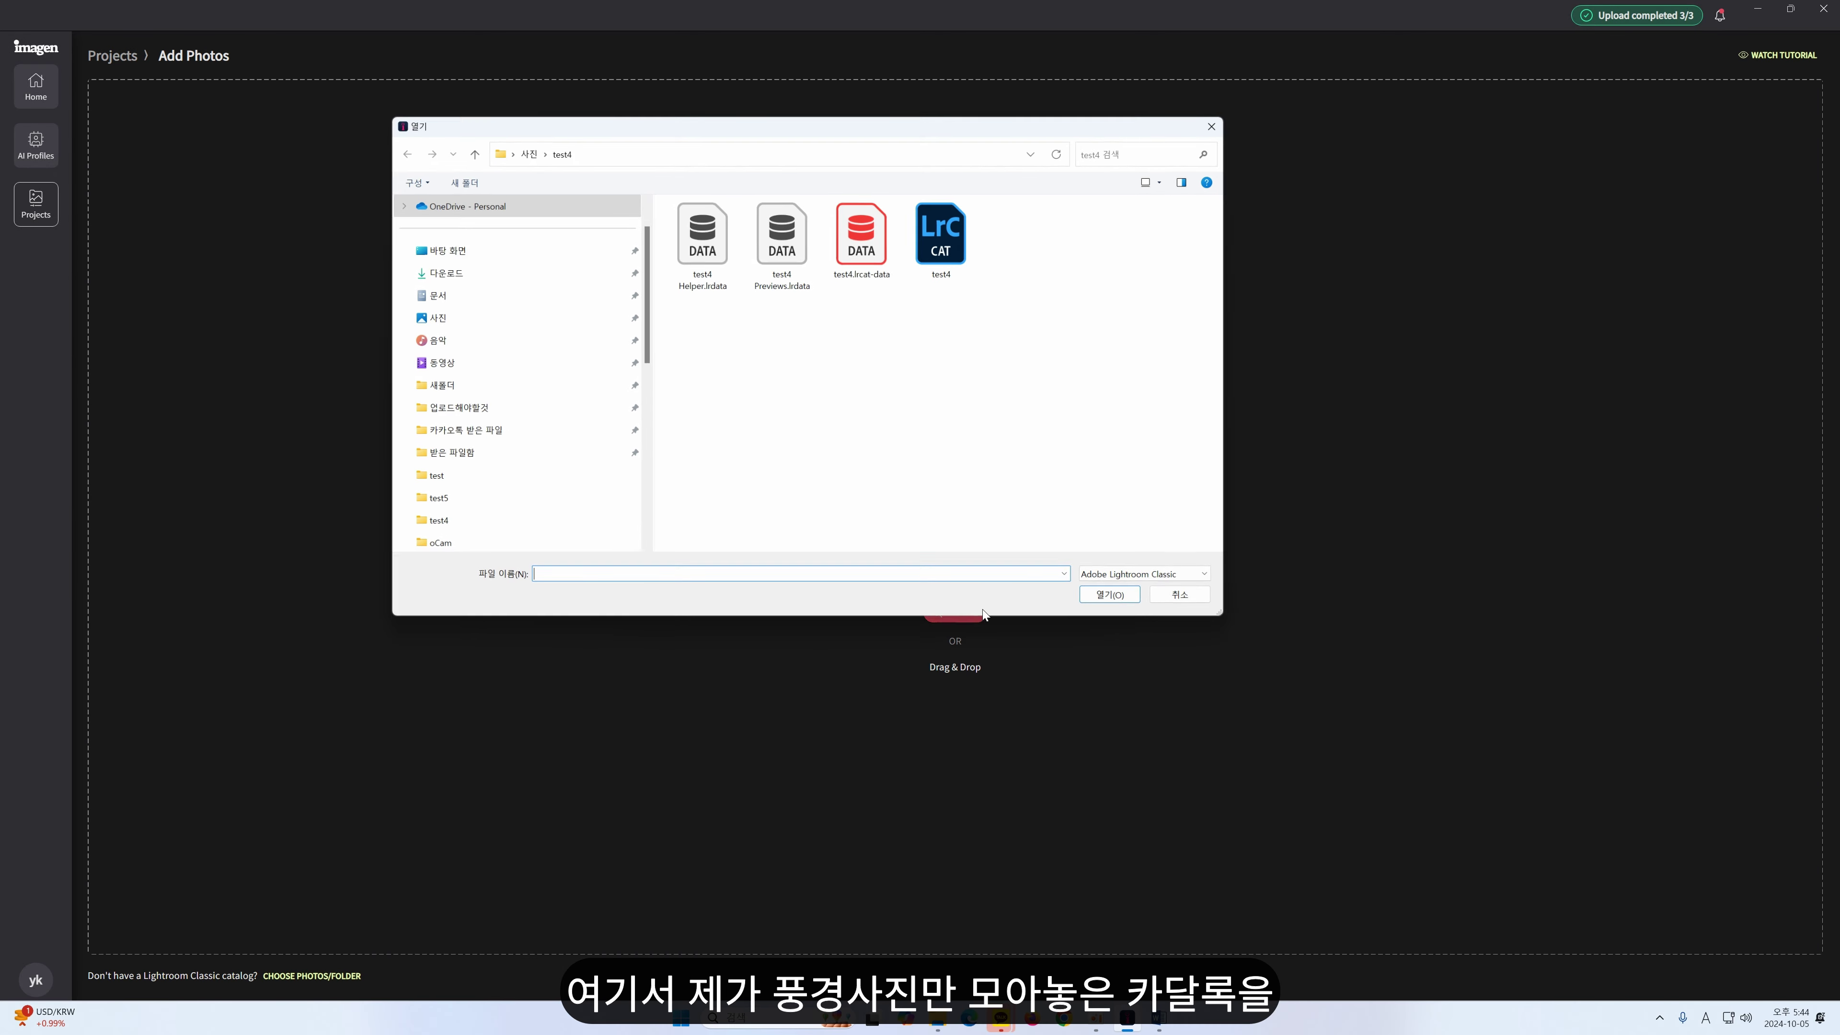
pyautogui.doubleClick(955, 248)
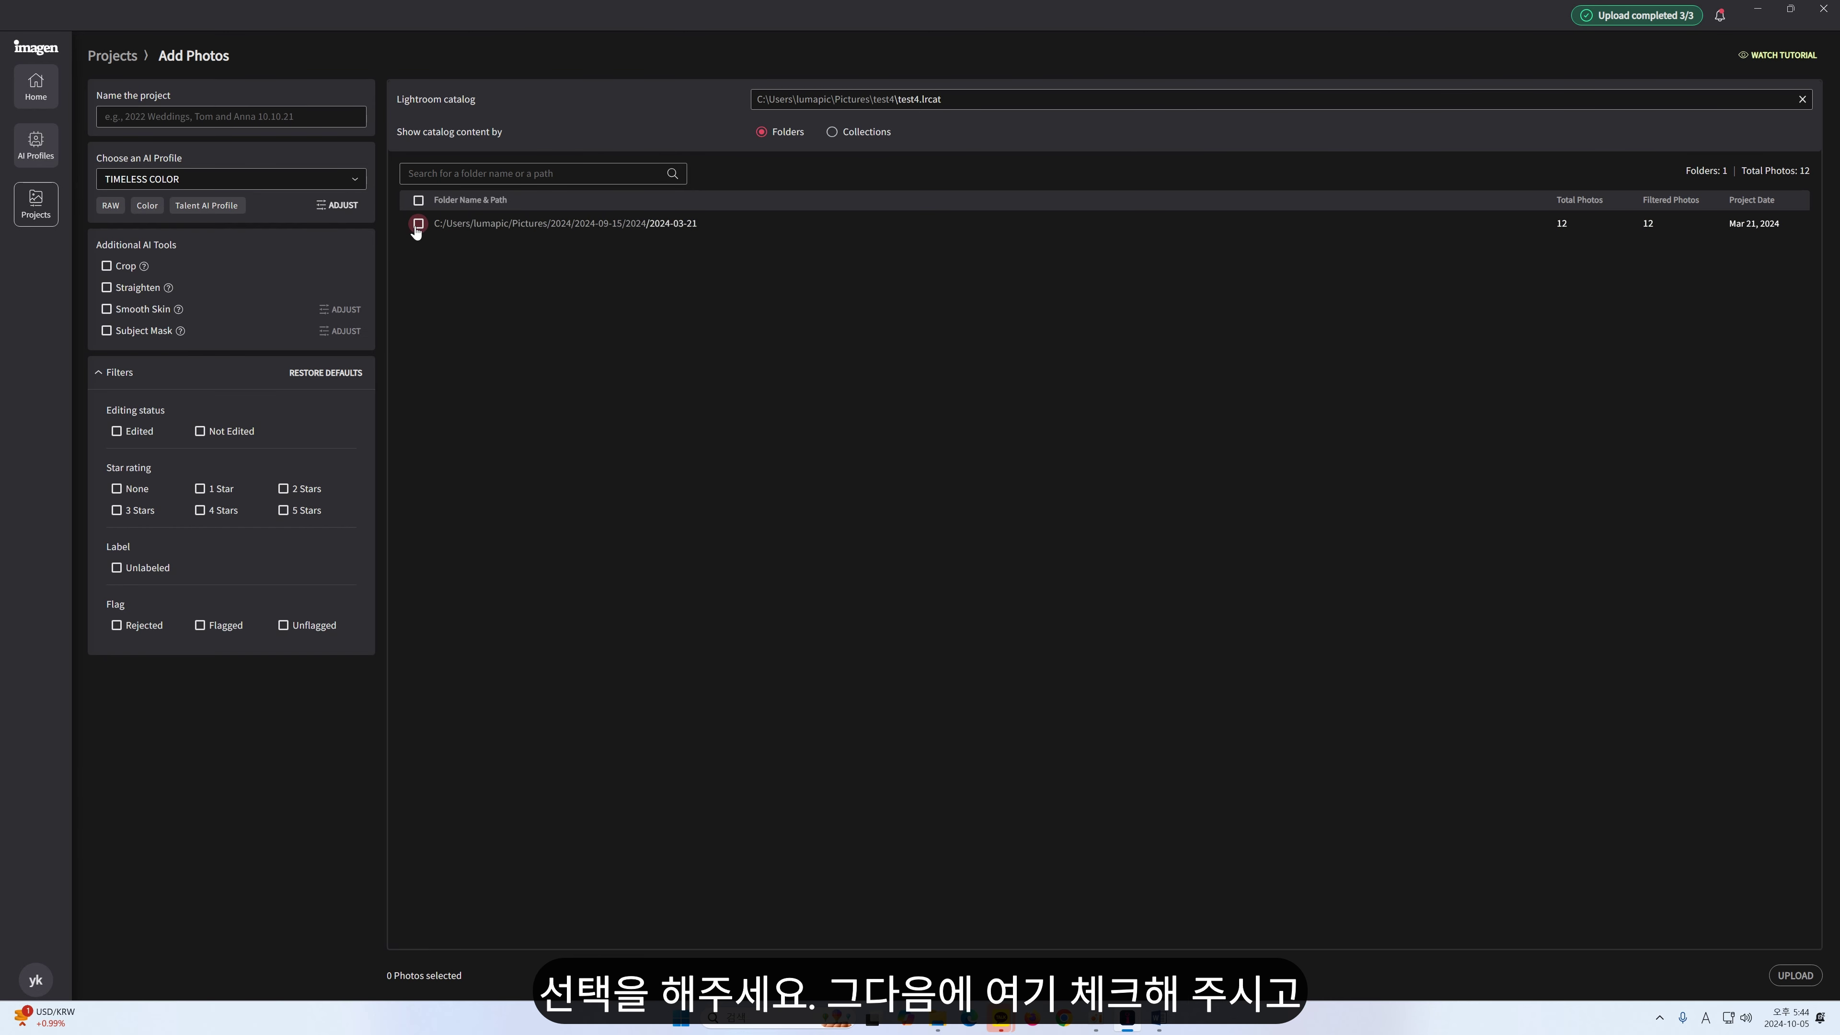
# - Select the 2024-03-21 folder, assign the TIMELESS COLOR AI profile, and upload the photos for editing
pyautogui.click(418, 224)
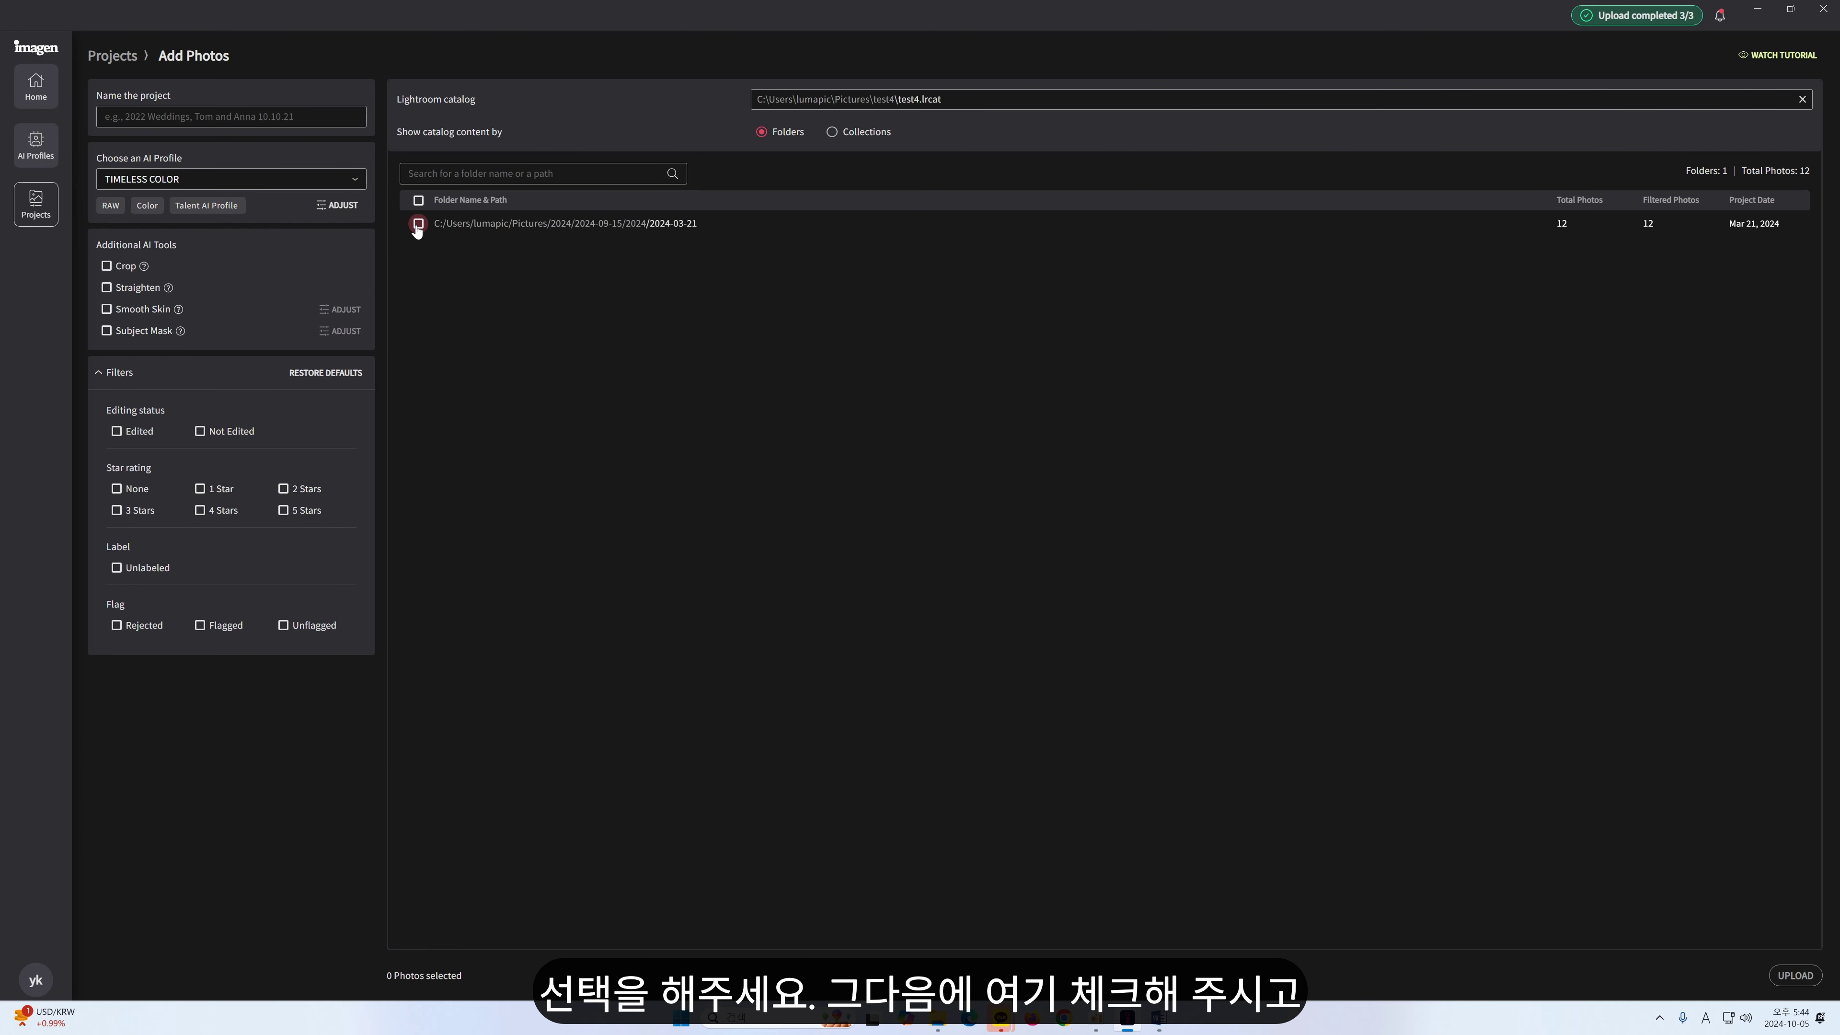
pyautogui.click(354, 179)
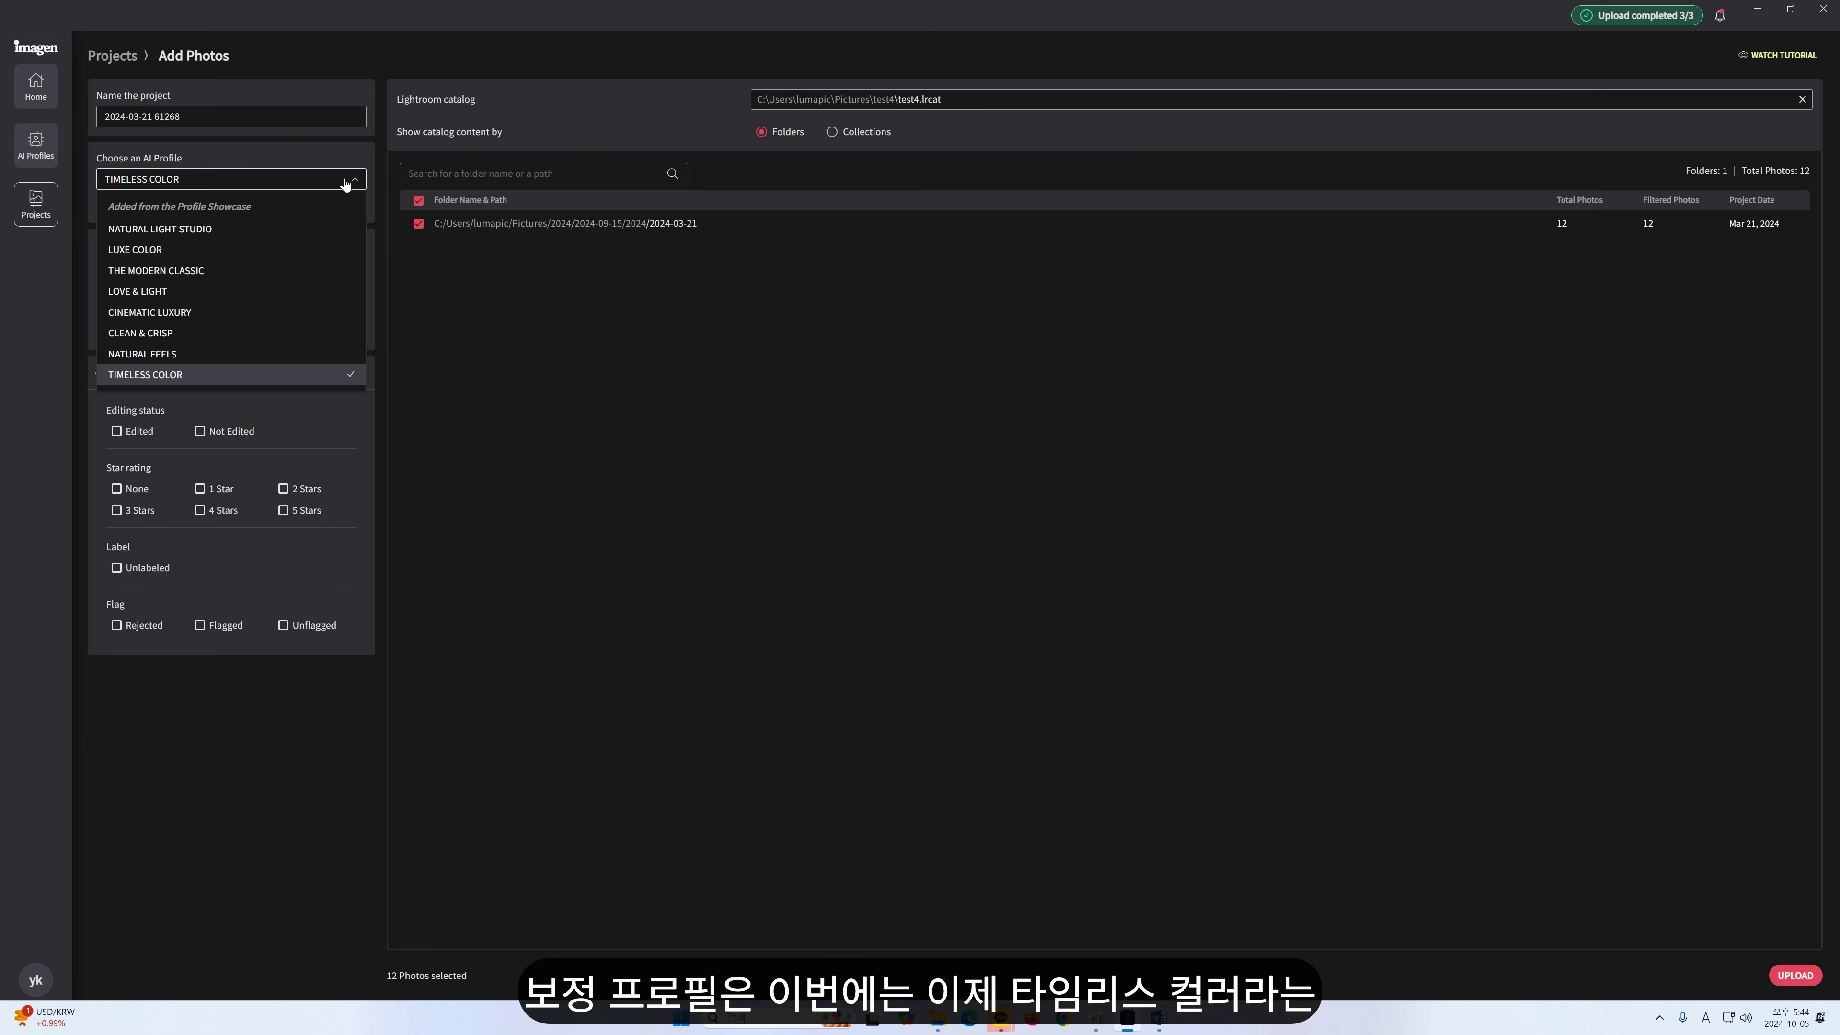
pyautogui.click(172, 377)
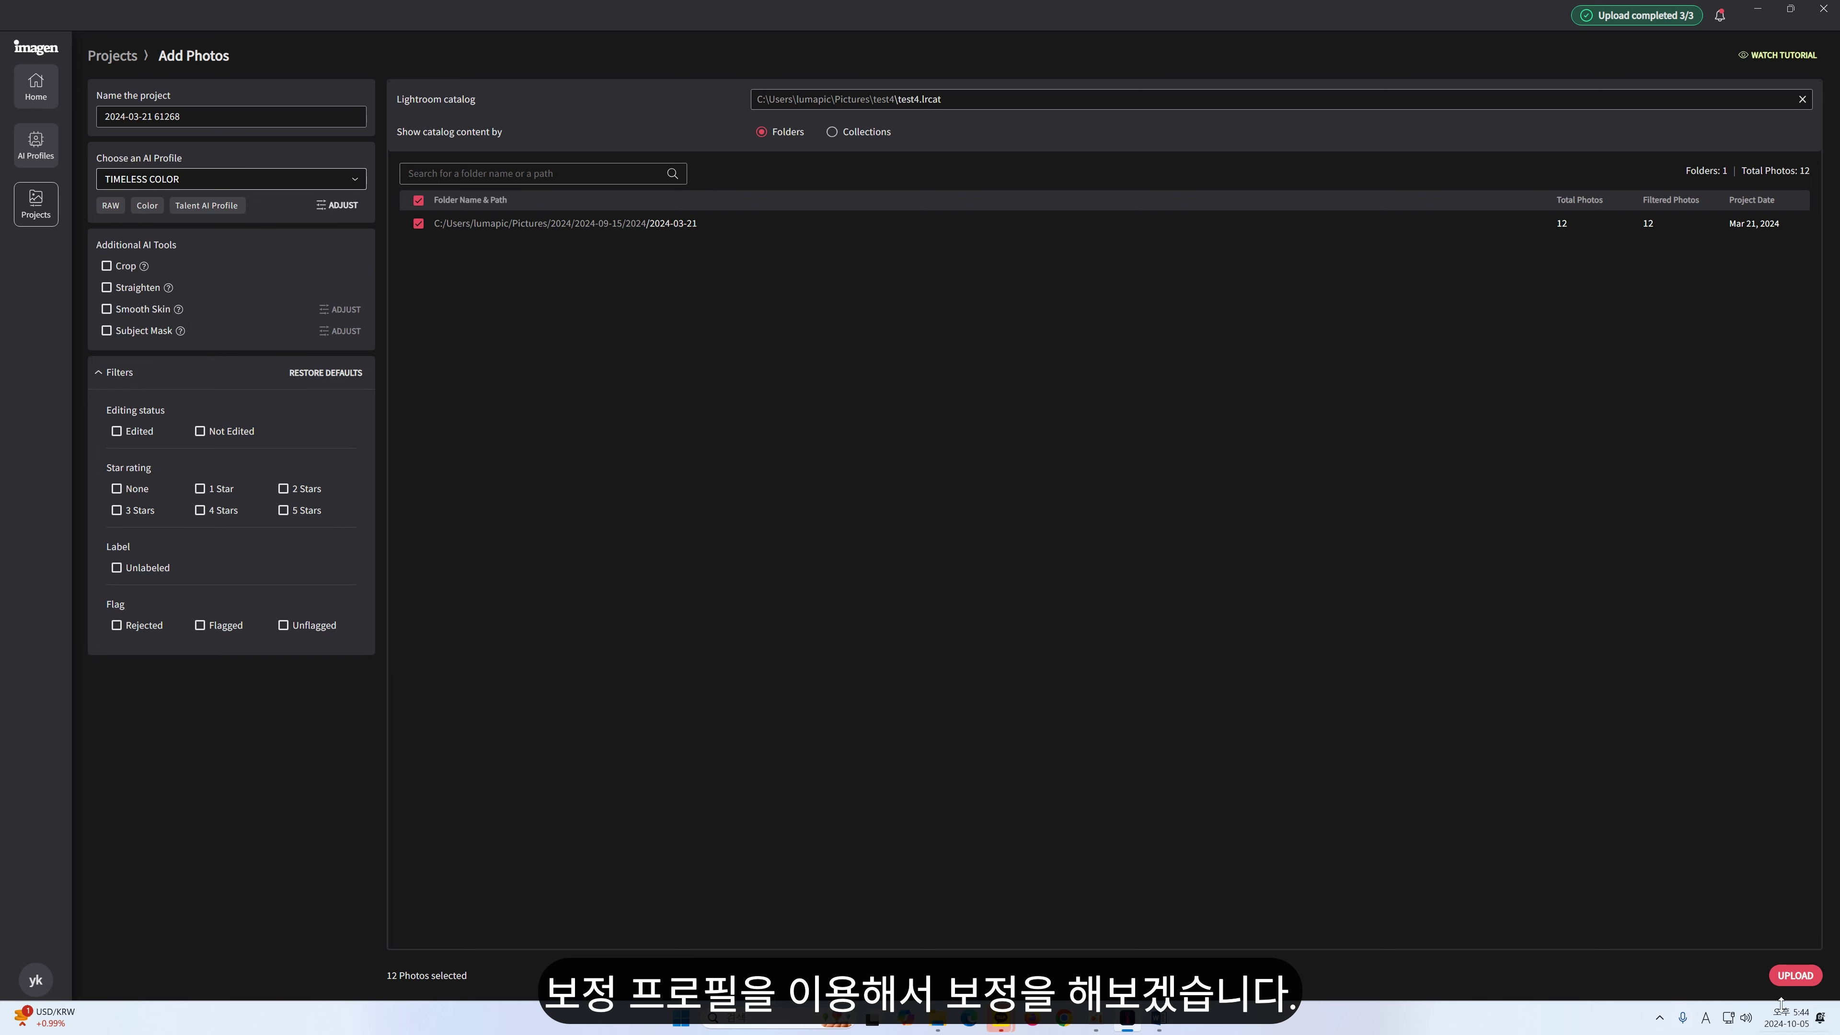
pyautogui.click(1795, 974)
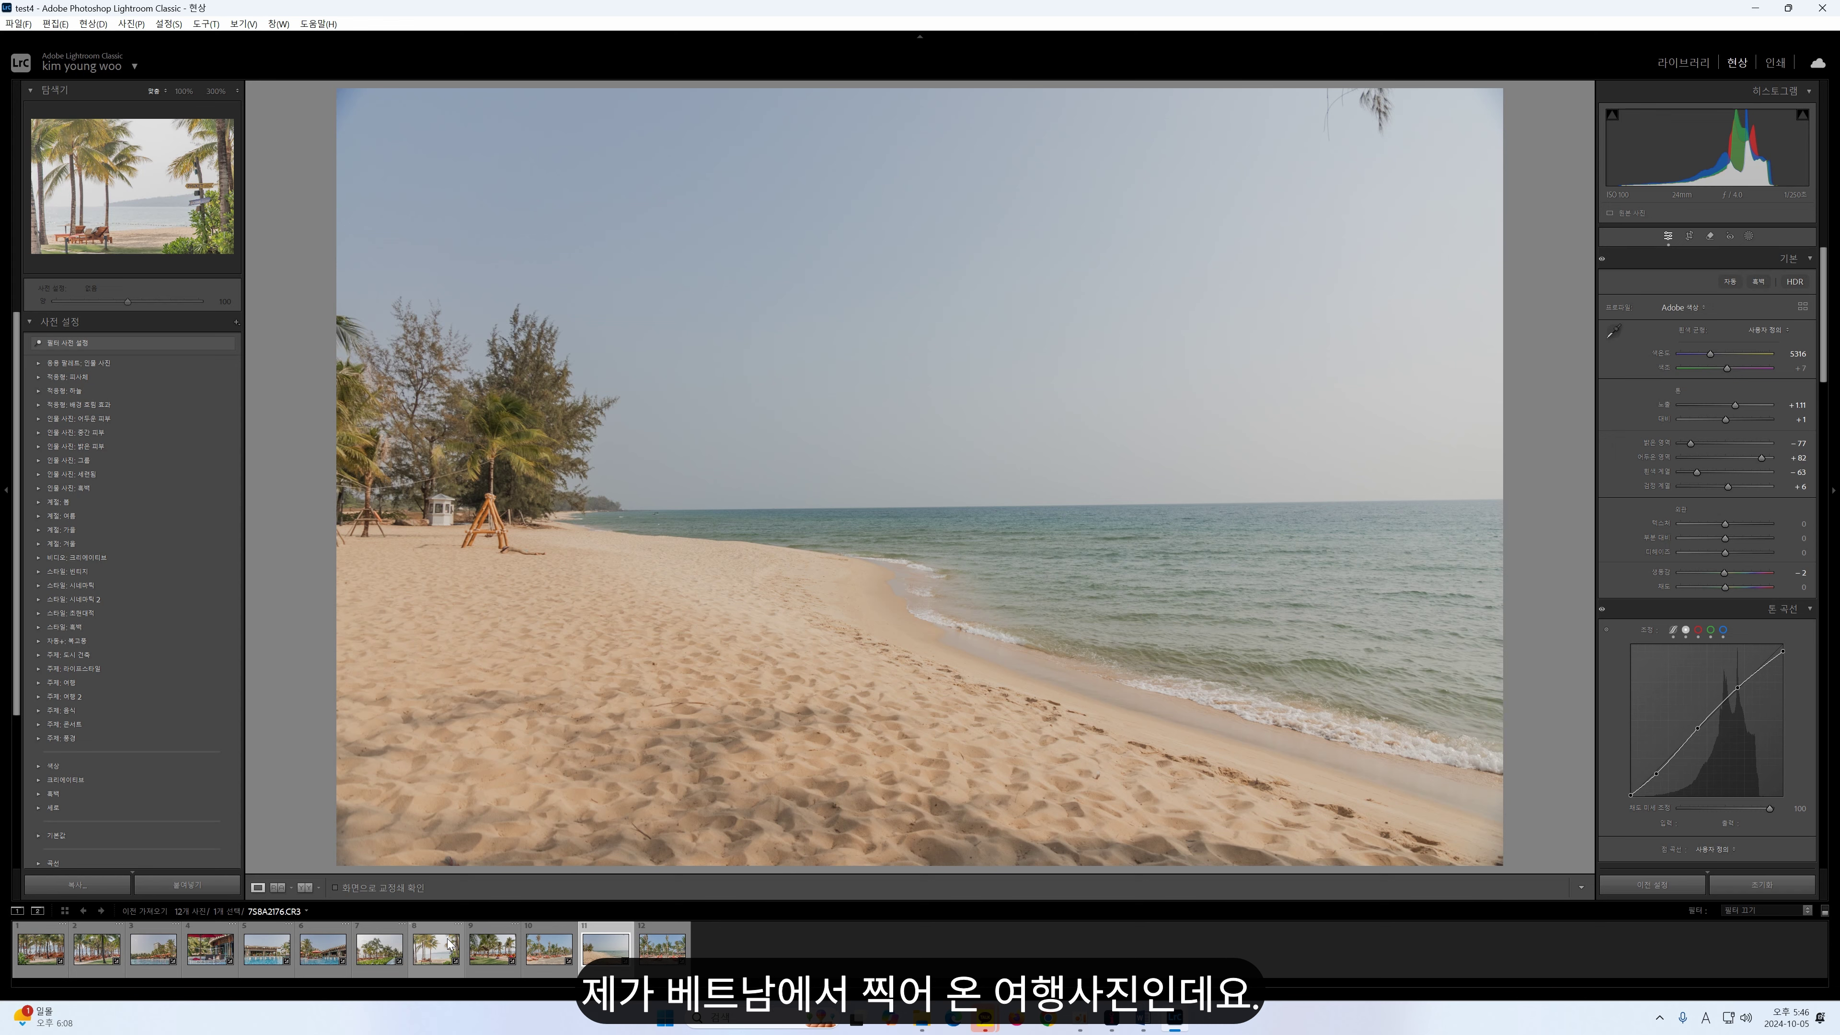
# - In Lightroom Classic, compare the beach, palm-tree and resort pool photos of the test4 catalog before and after the edits
pyautogui.click(492, 946)
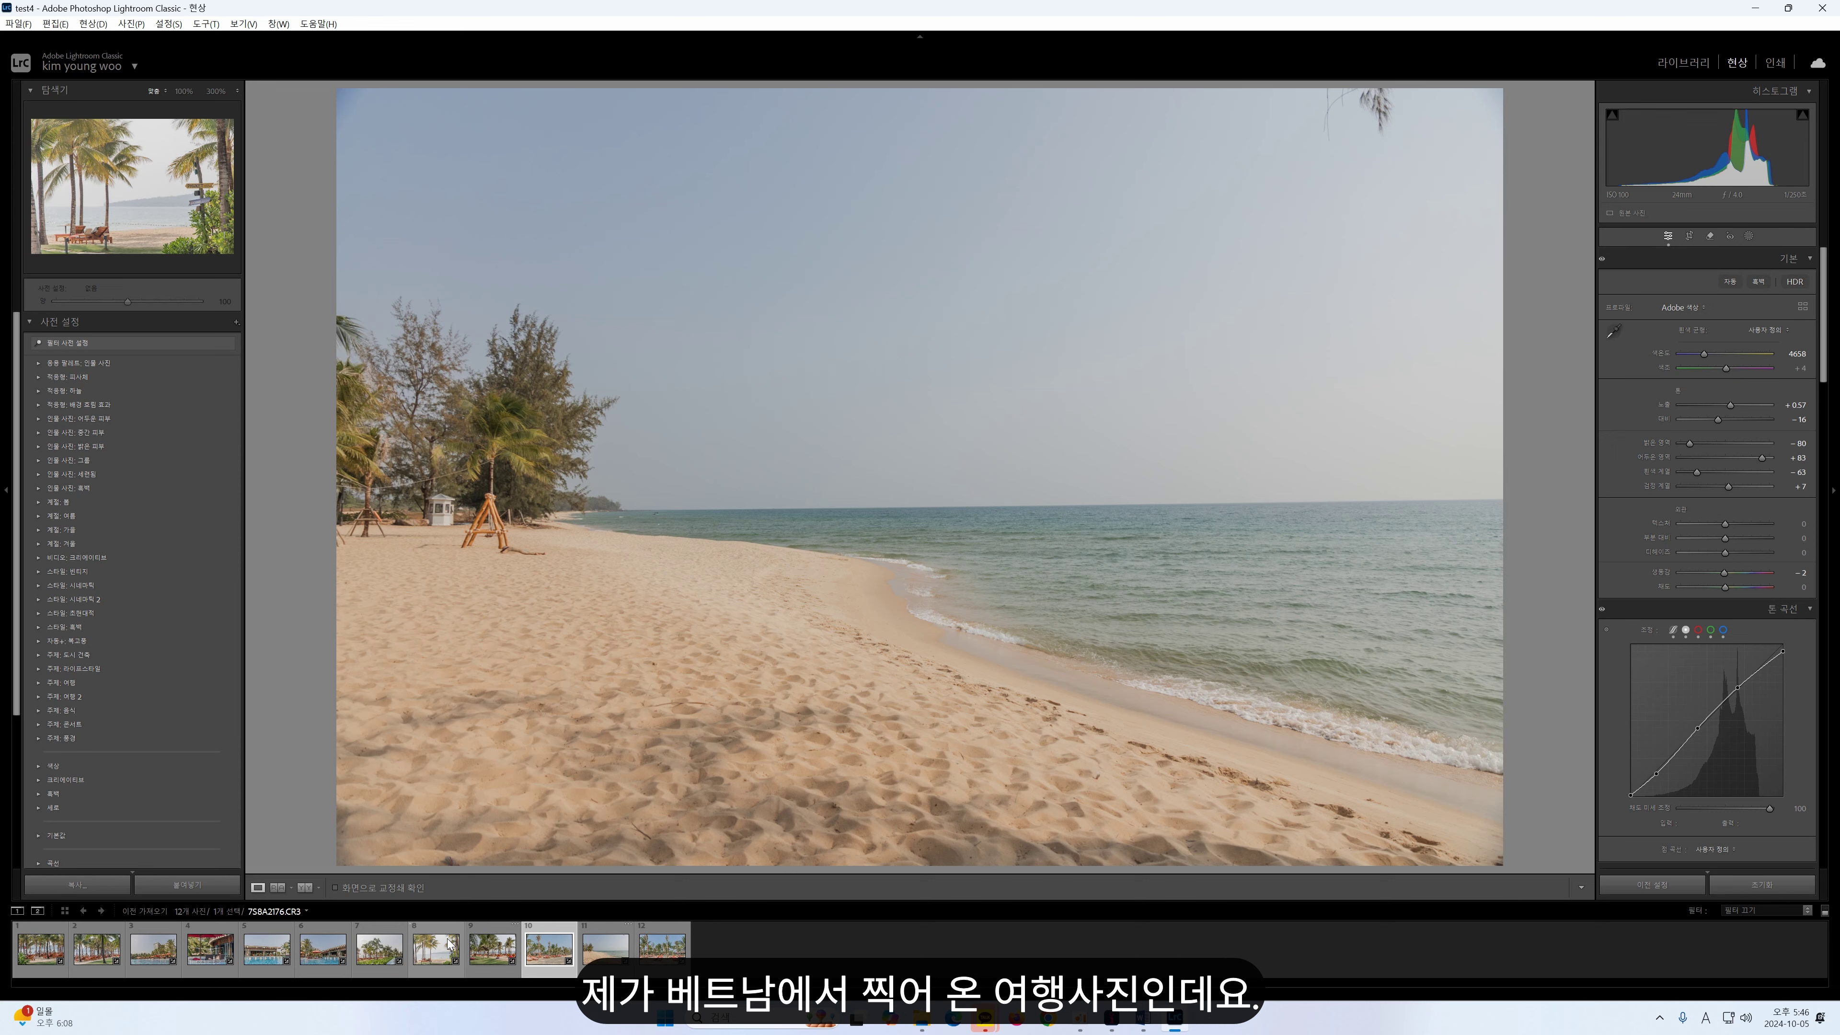
pyautogui.press('y')
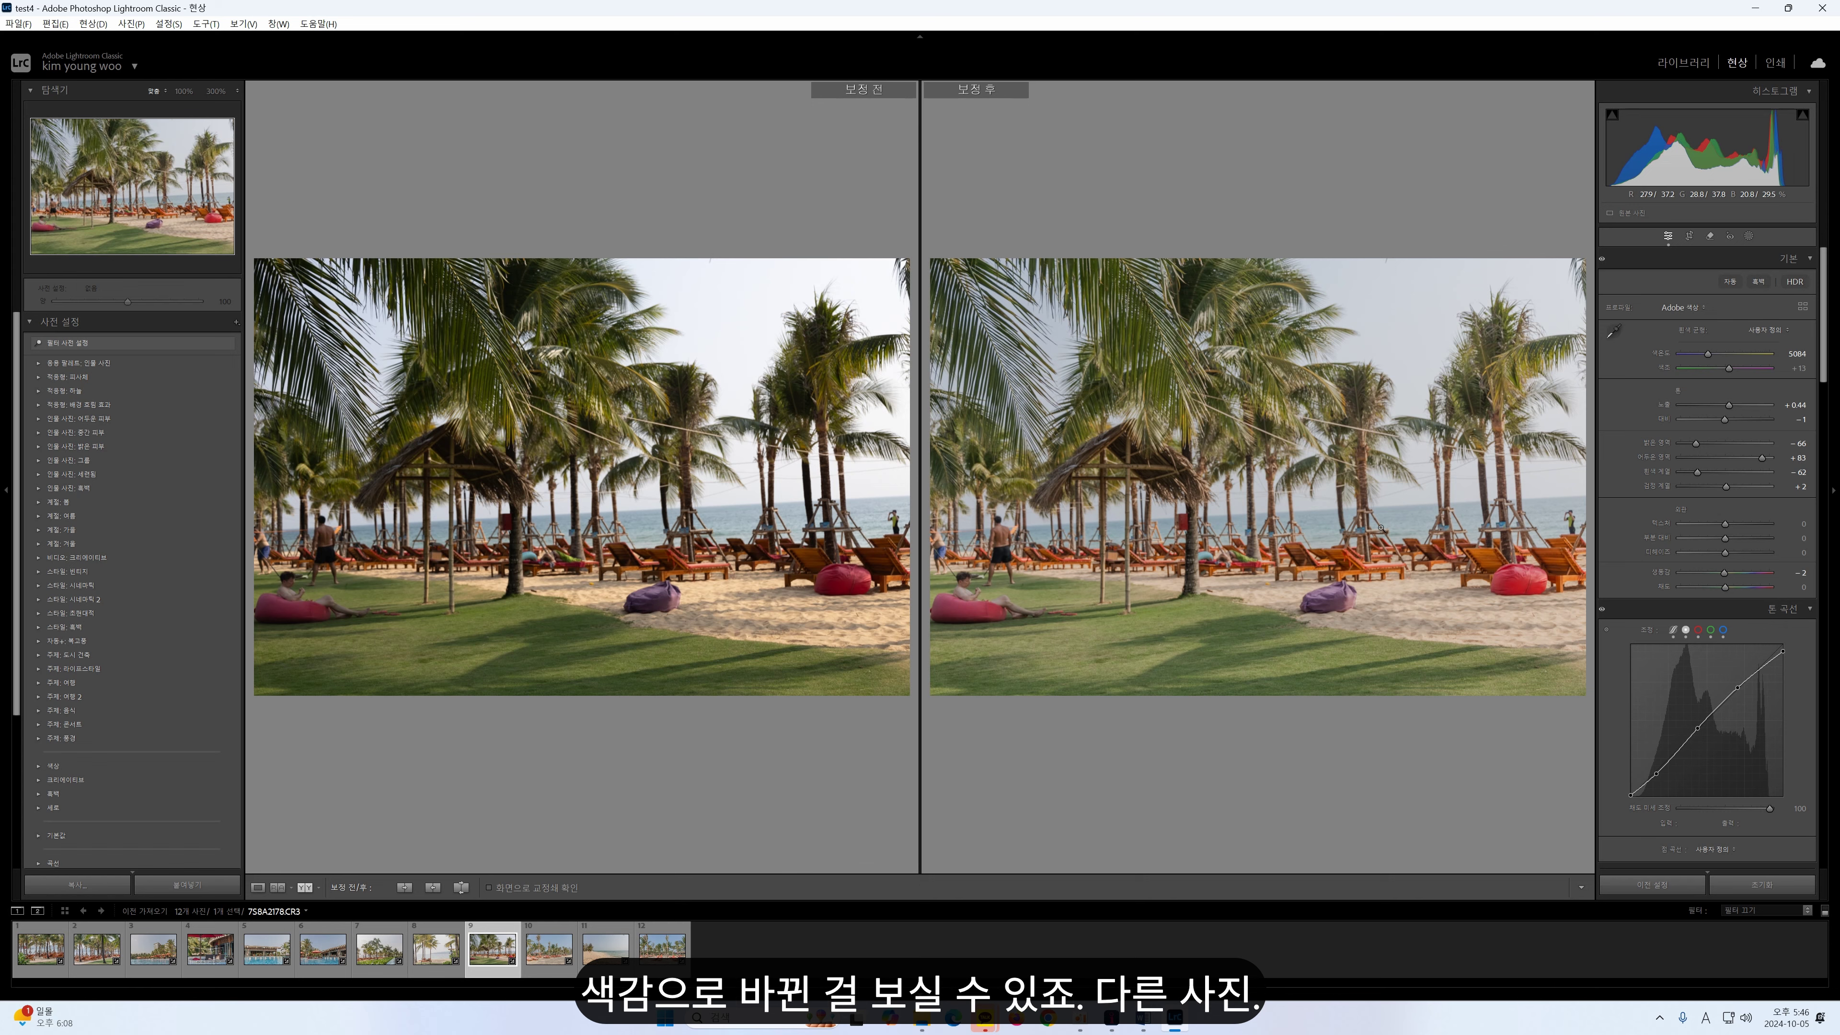
pyautogui.press('Left')
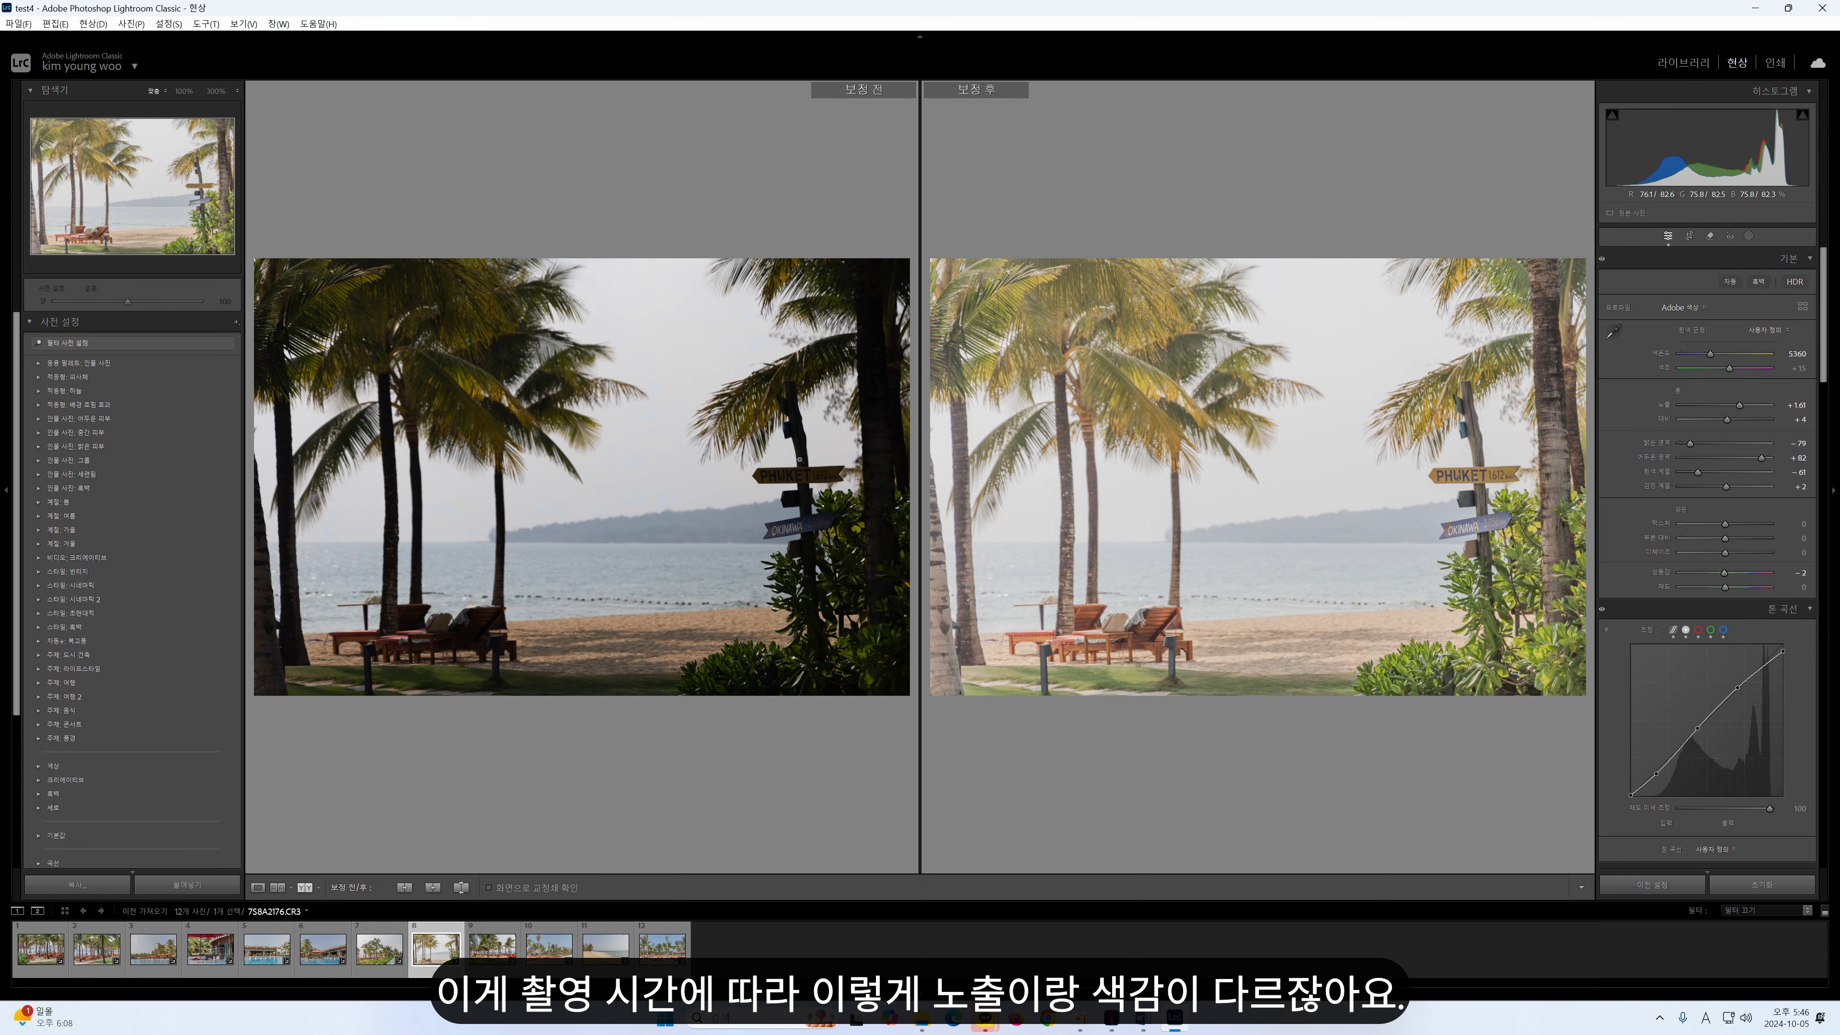
pyautogui.press('Left')
pyautogui.press('Left')
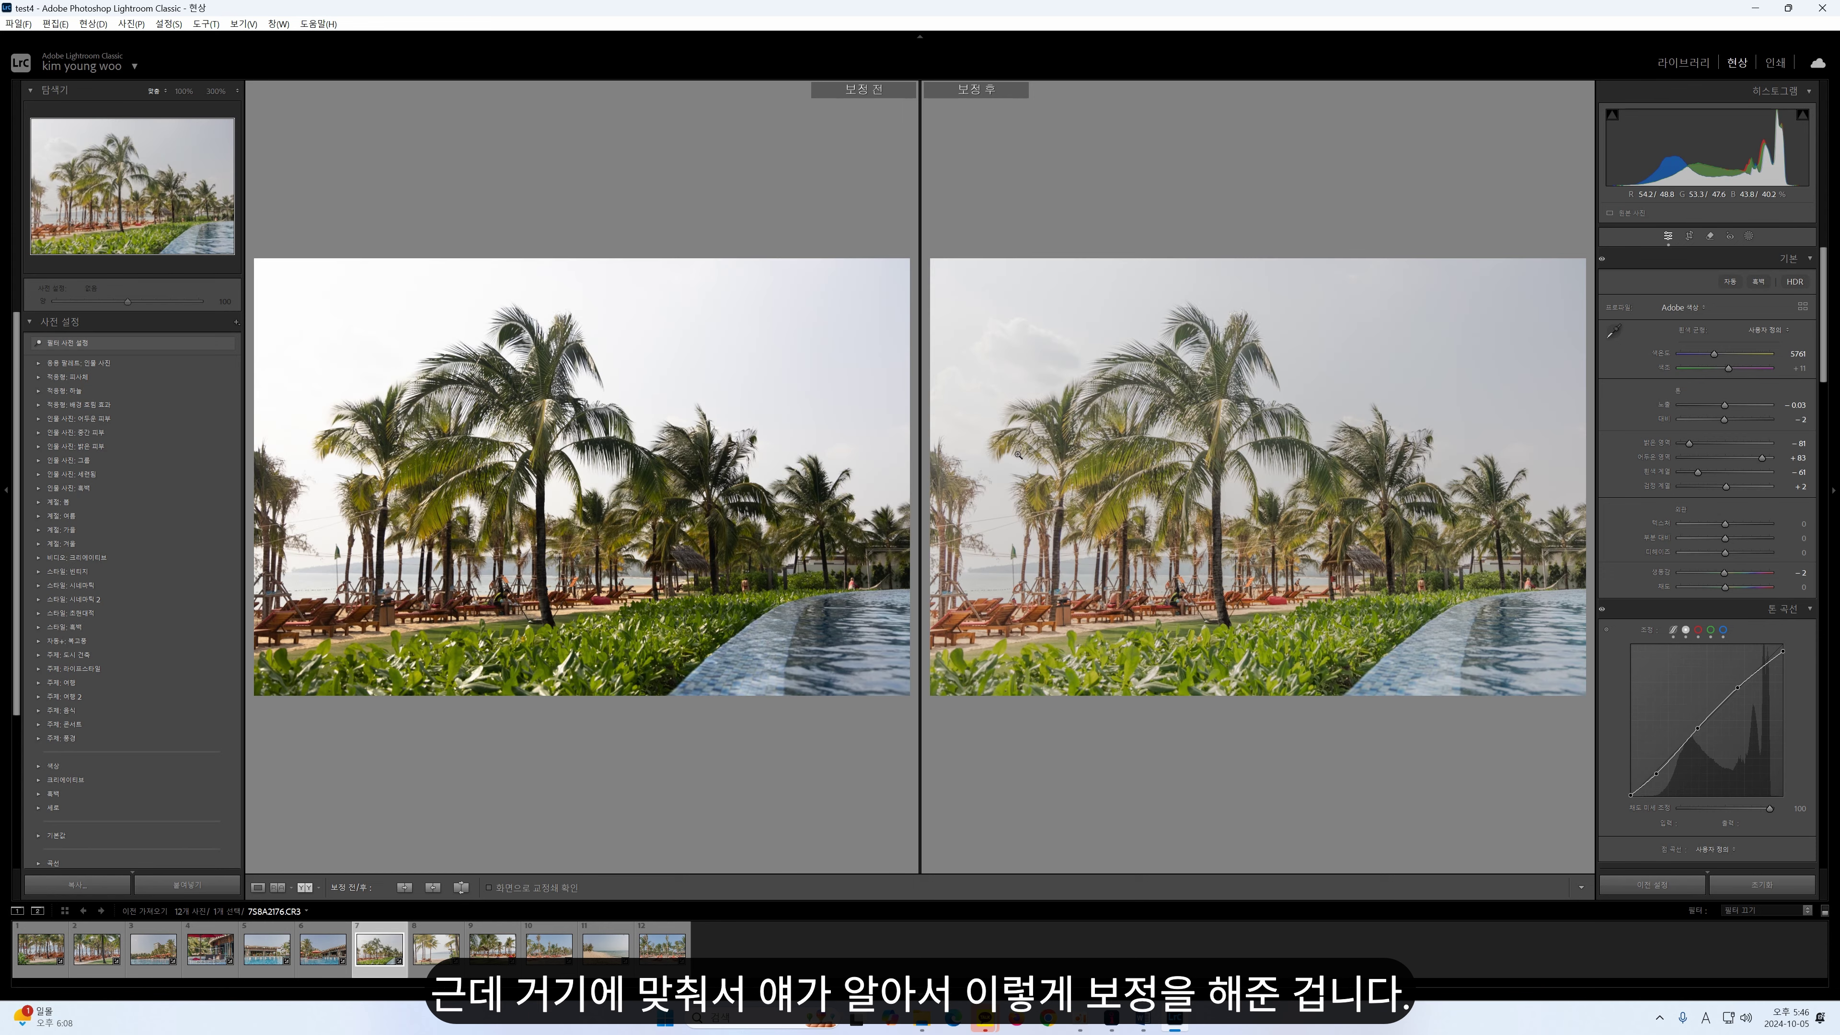
pyautogui.press('Left')
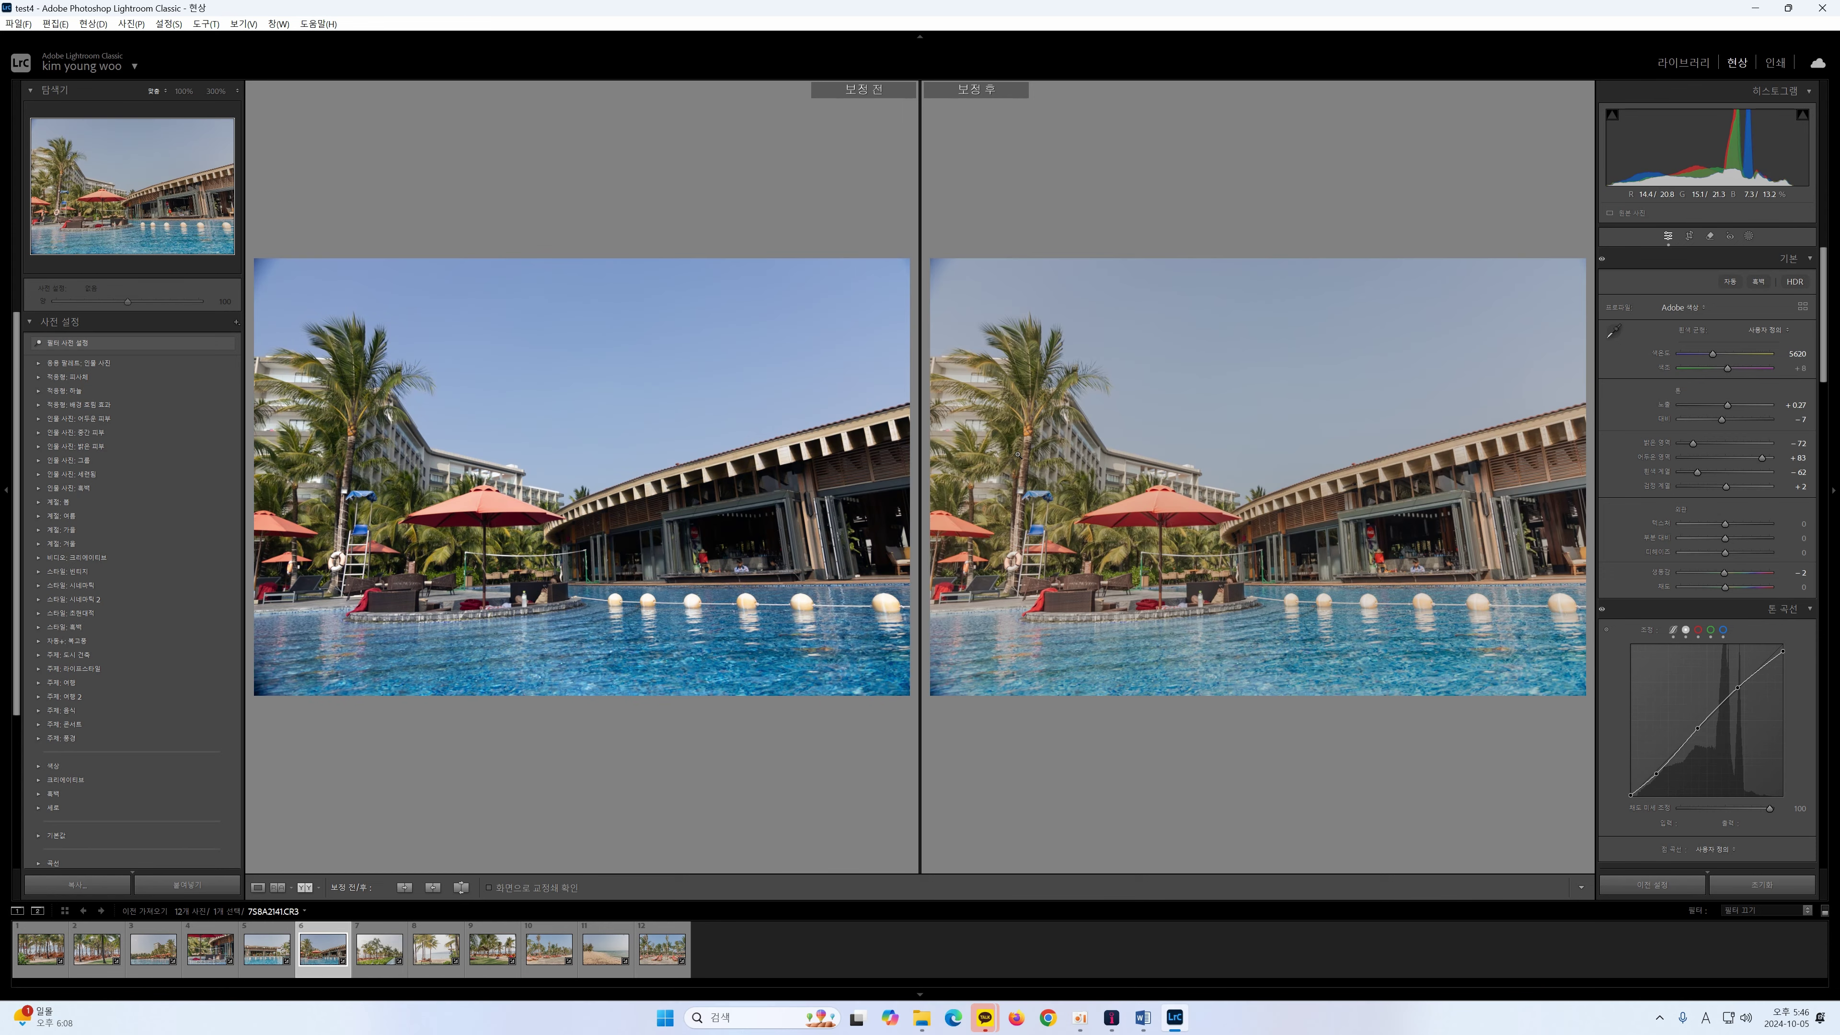
pyautogui.press('Left')
pyautogui.press('Left')
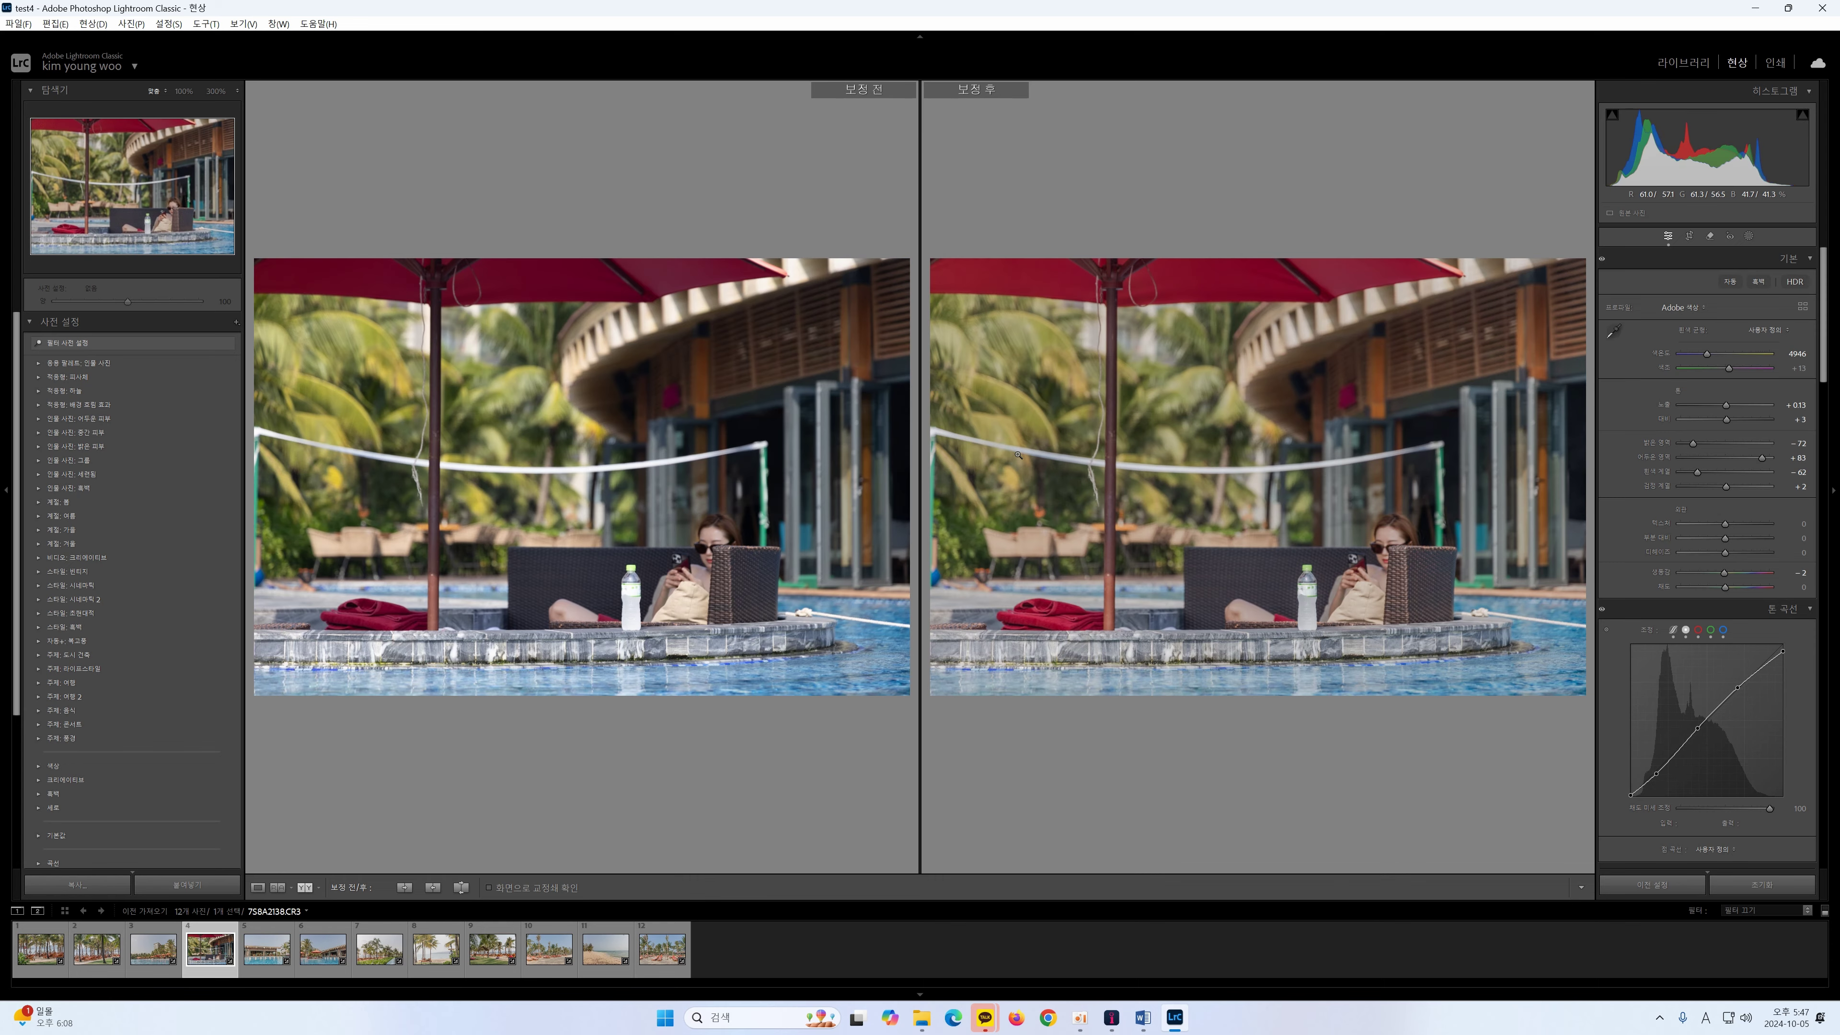
pyautogui.press('Right')
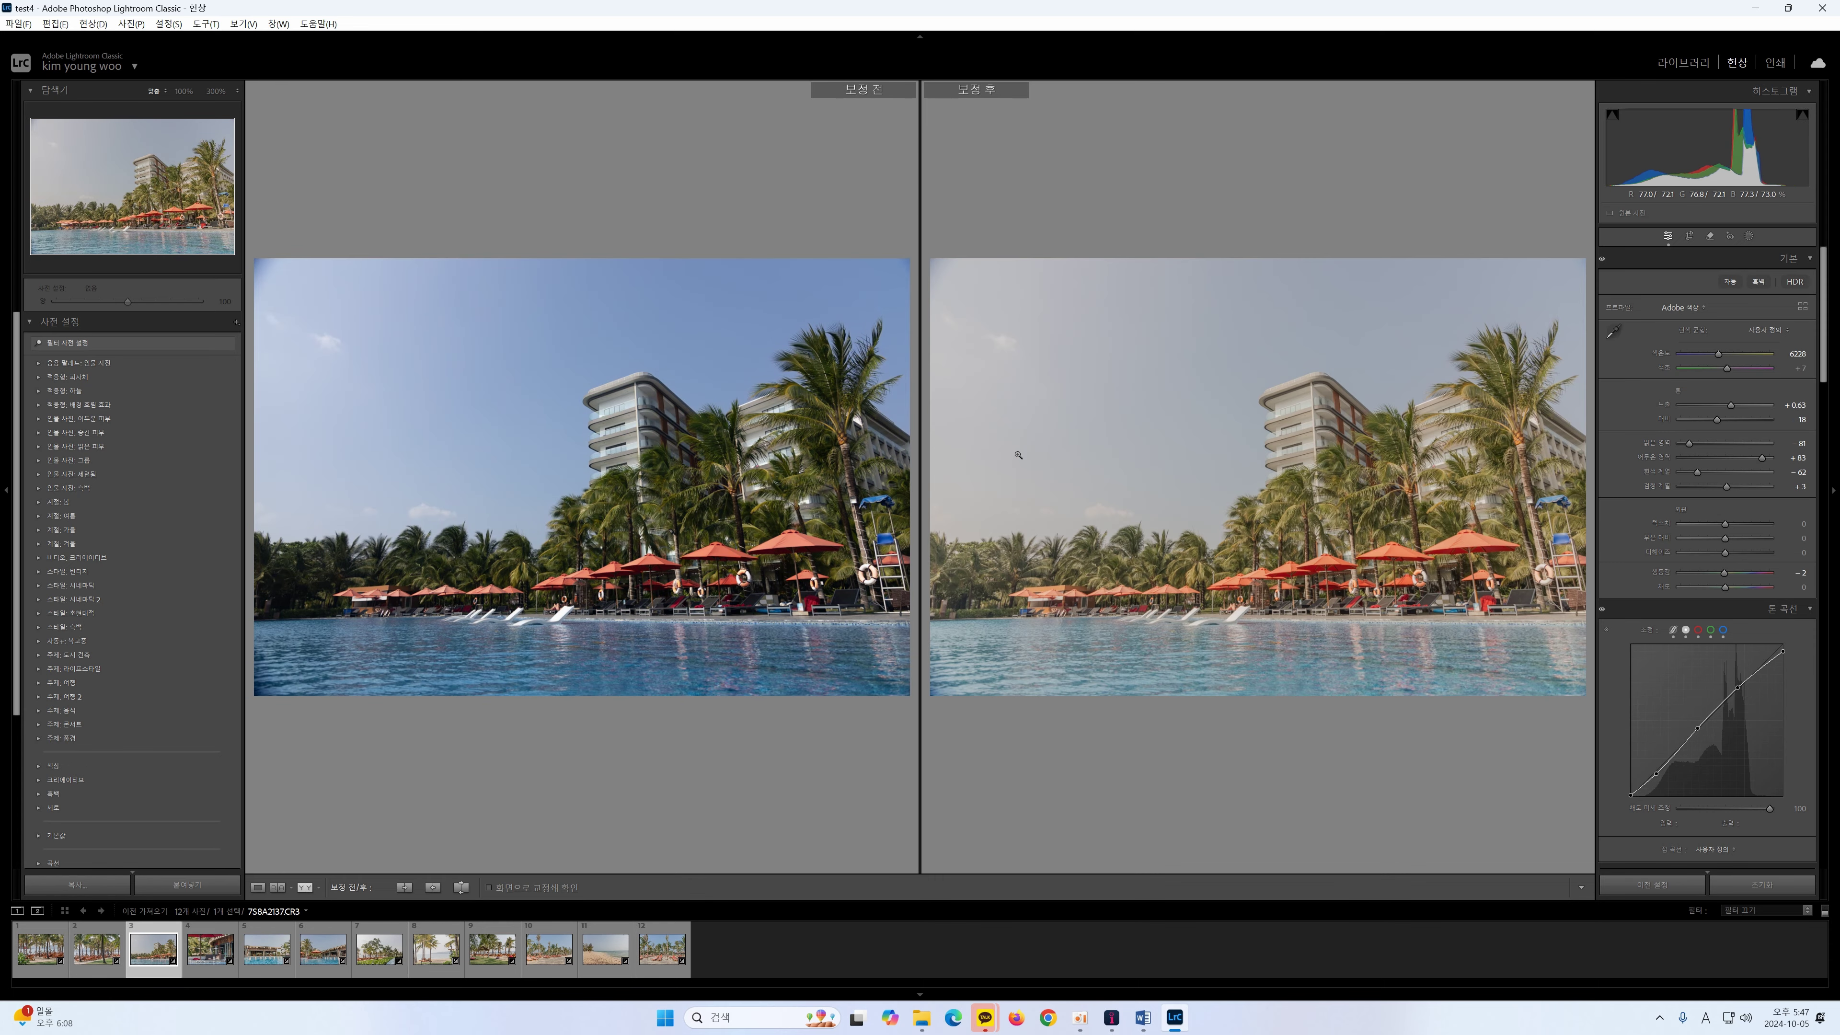
pyautogui.press('Left')
pyautogui.press('Left')
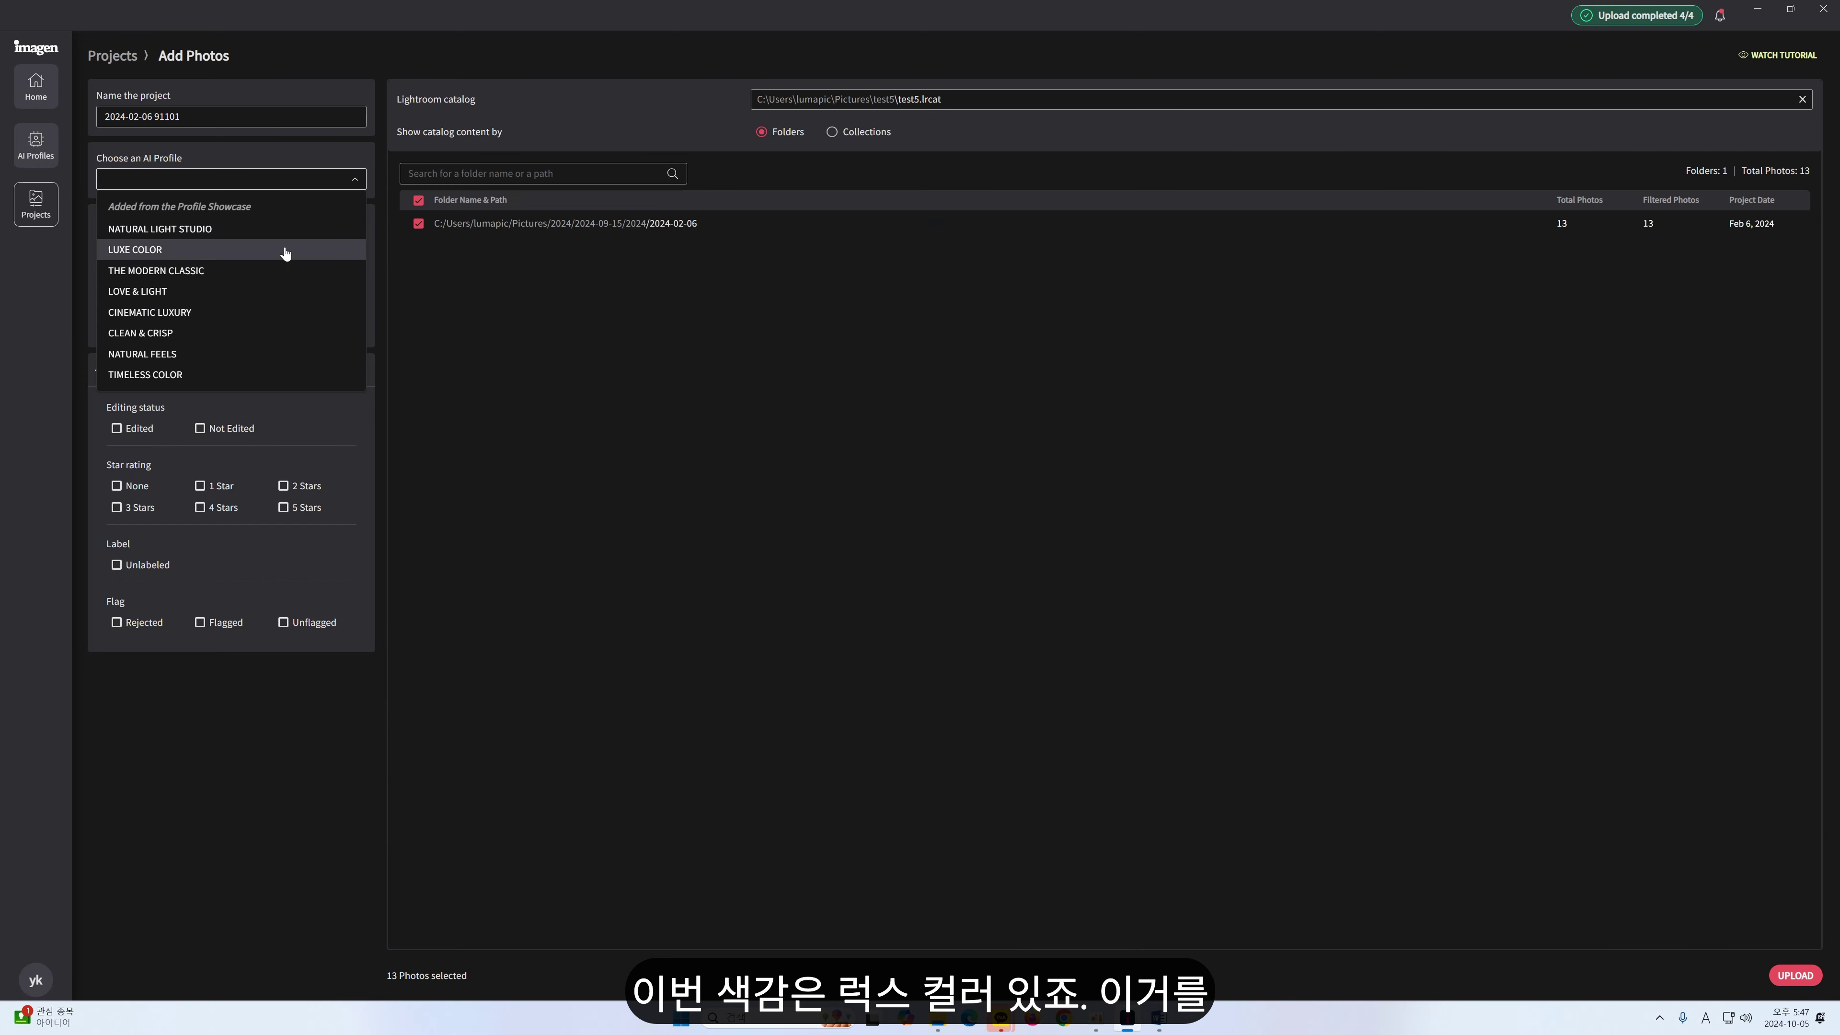
# - In Imagen, assign the LUXE COLOR AI profile to the test5 catalog's 2024-02-06 folder and upload the photos
pyautogui.click(164, 253)
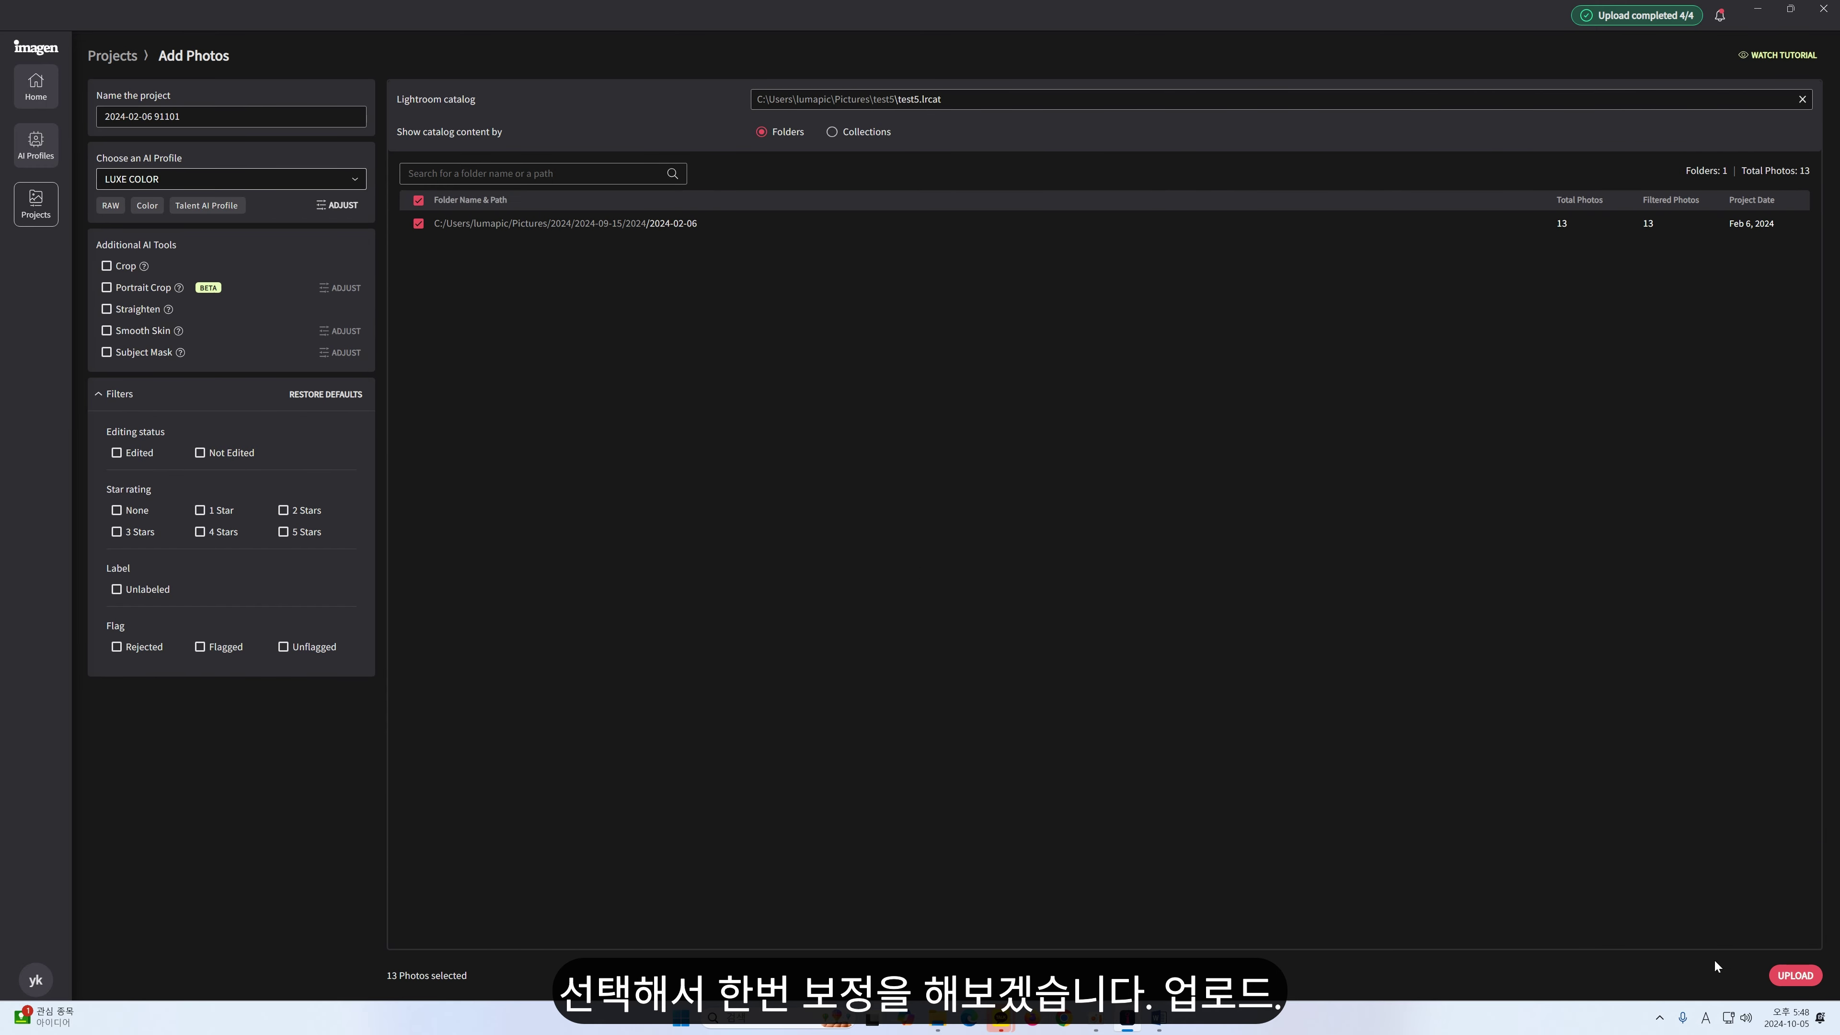
pyautogui.click(1795, 974)
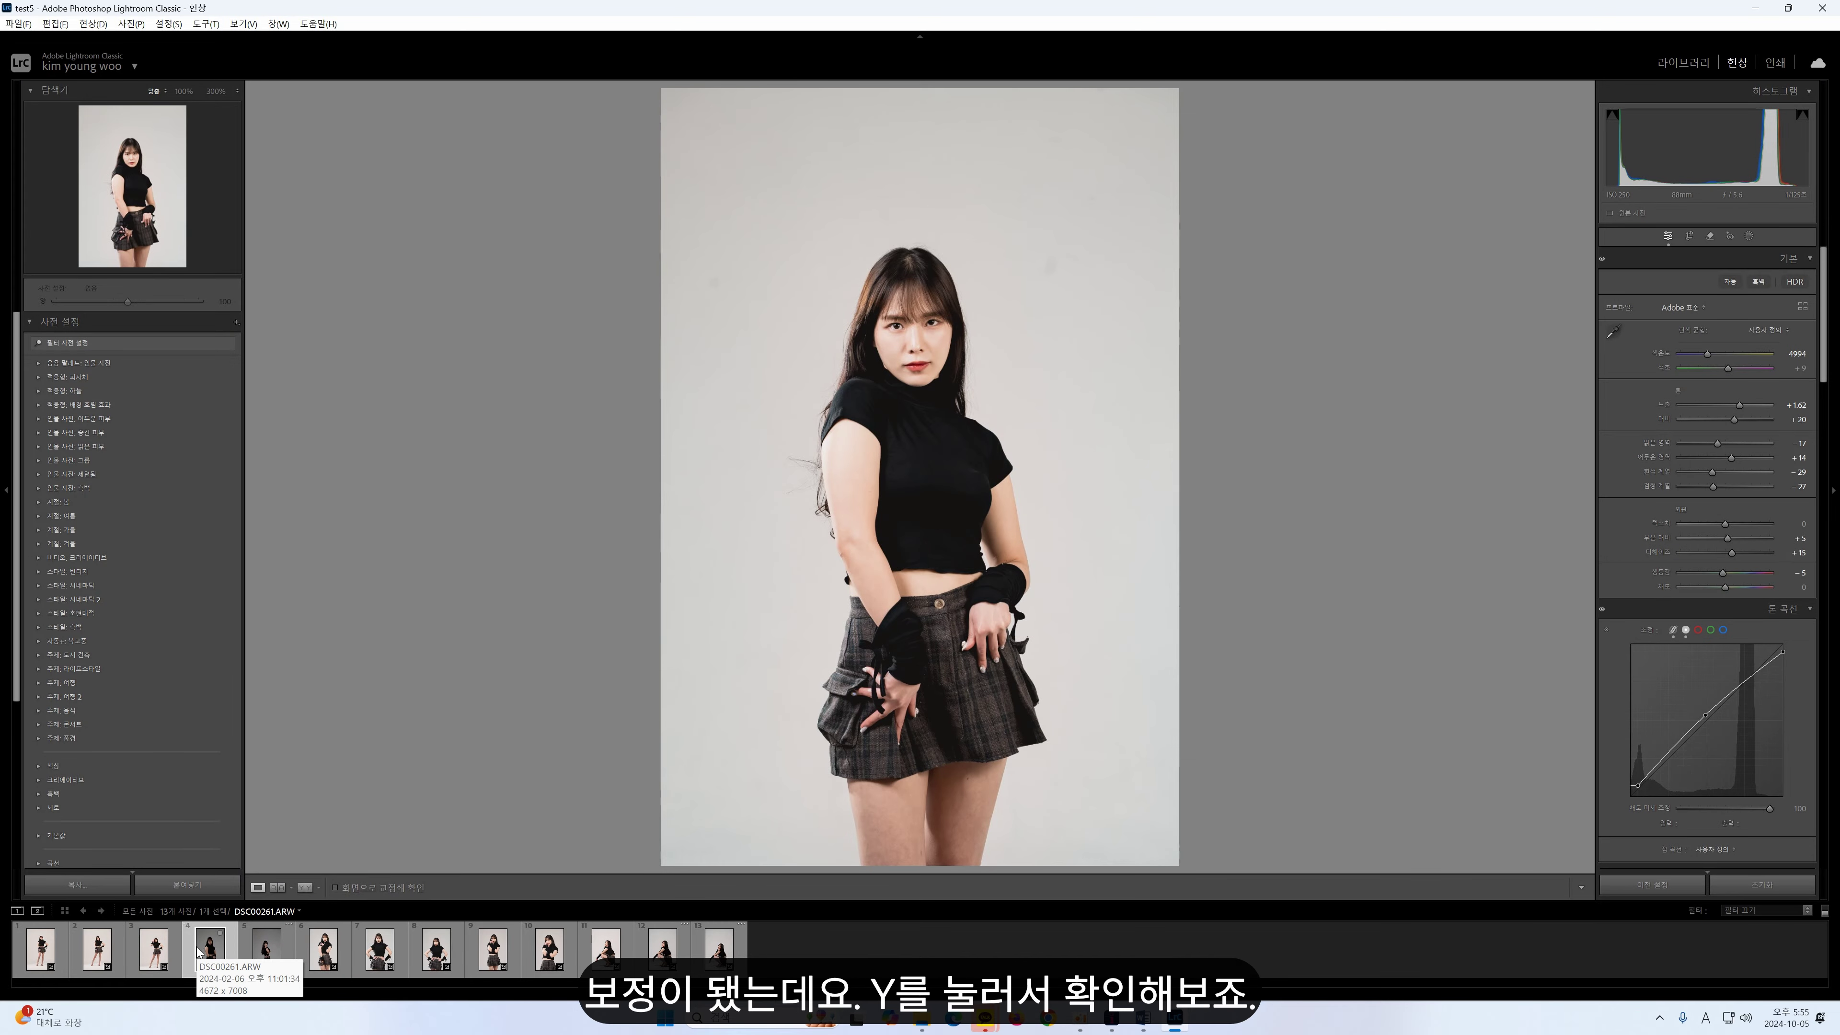
# - In Lightroom Classic, compare the standing studio portraits of the test5 catalog in the before/after view
pyautogui.press('y')
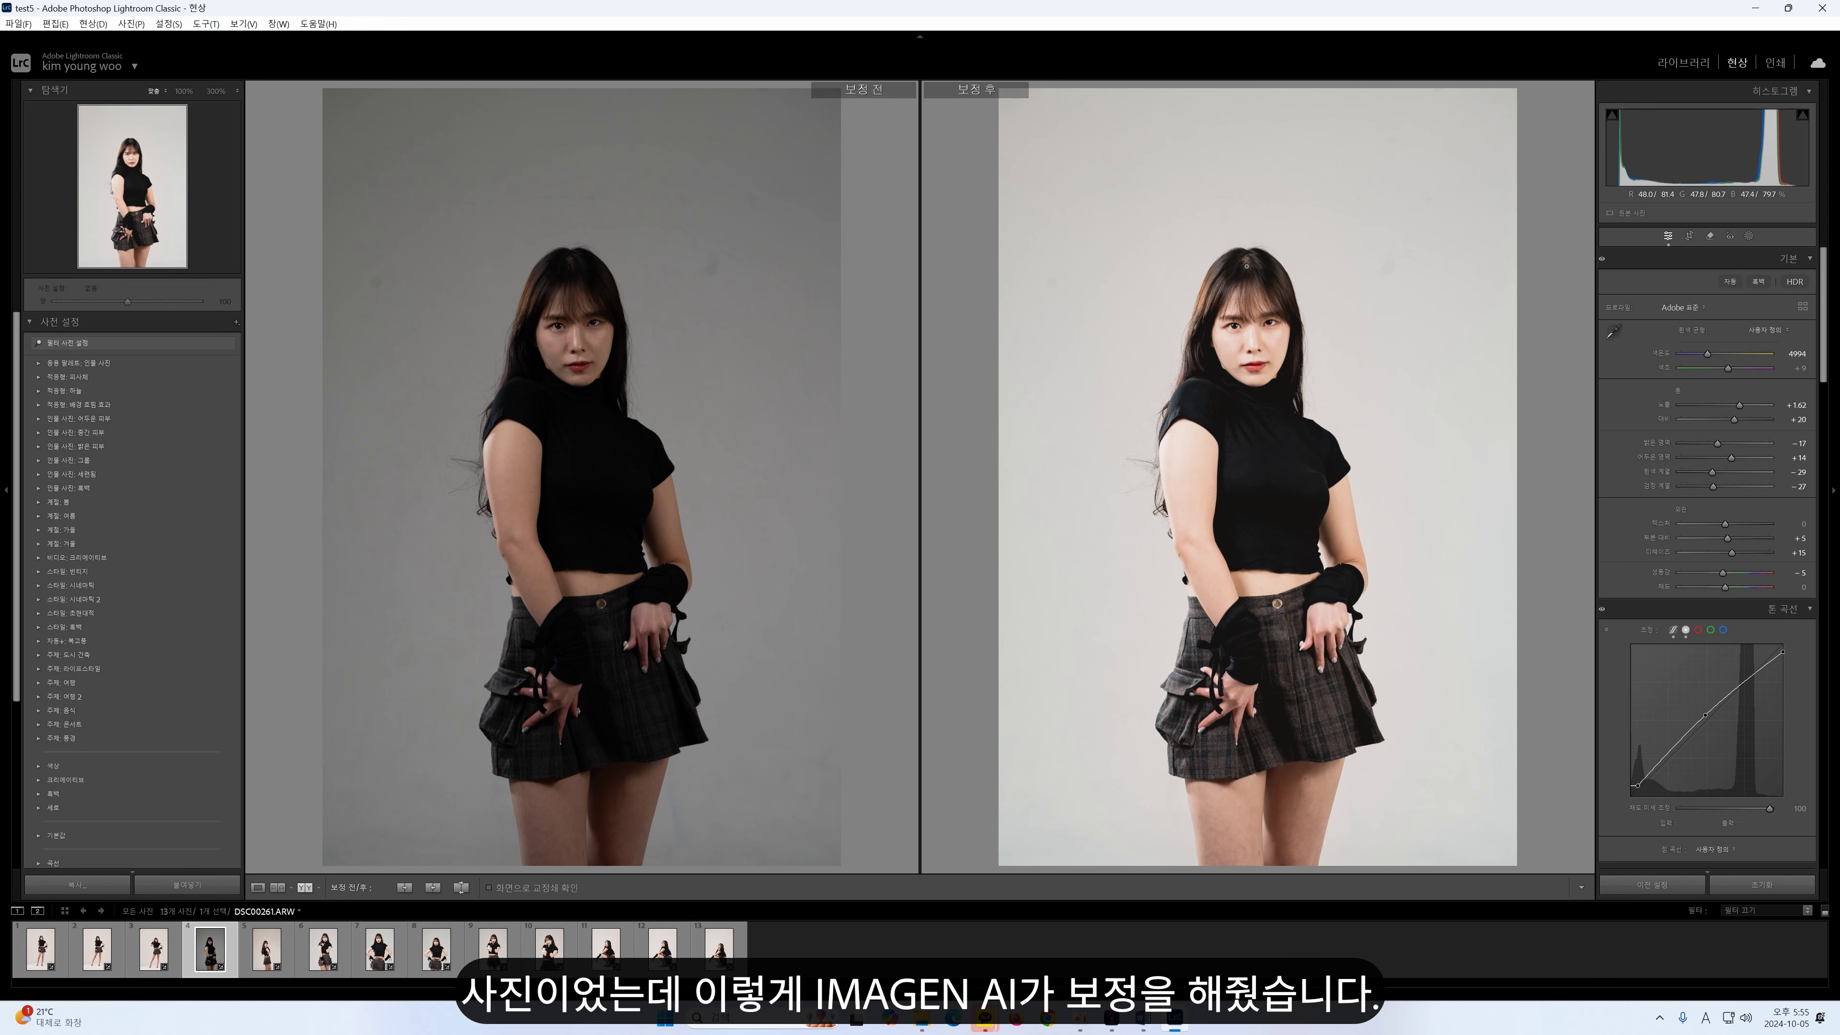
pyautogui.press('Right')
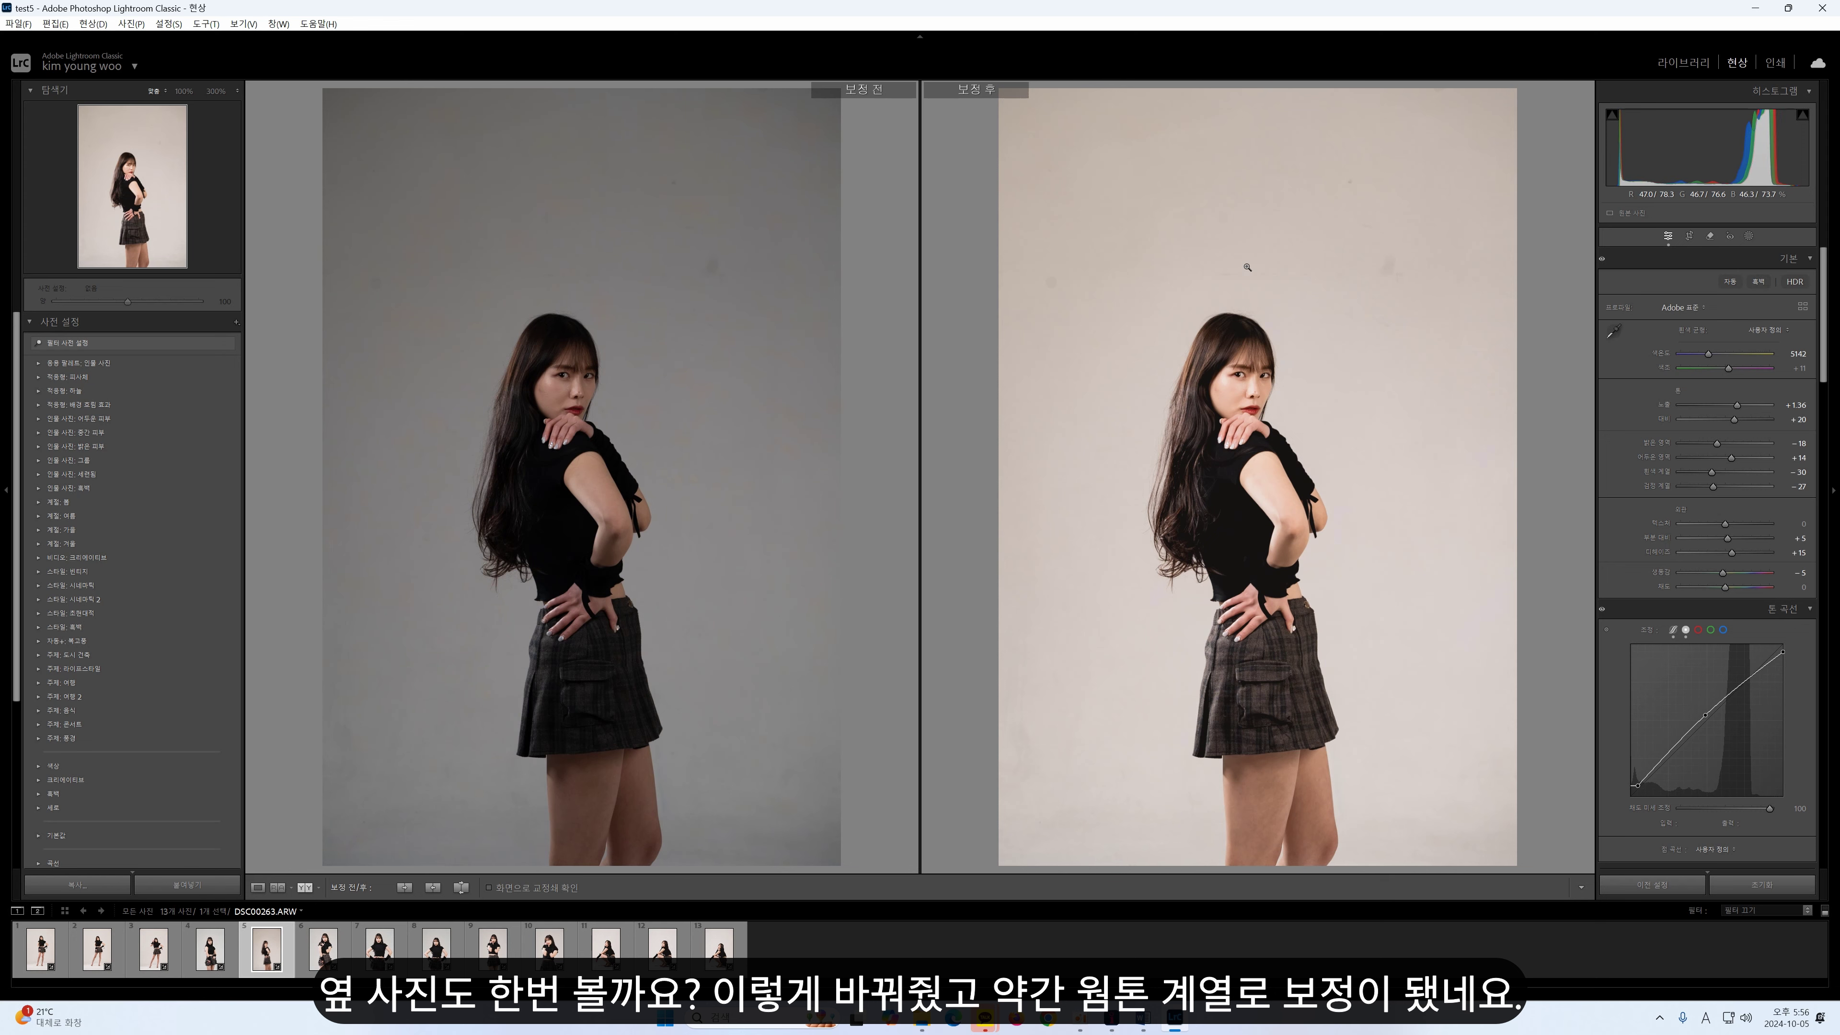
pyautogui.press('Right')
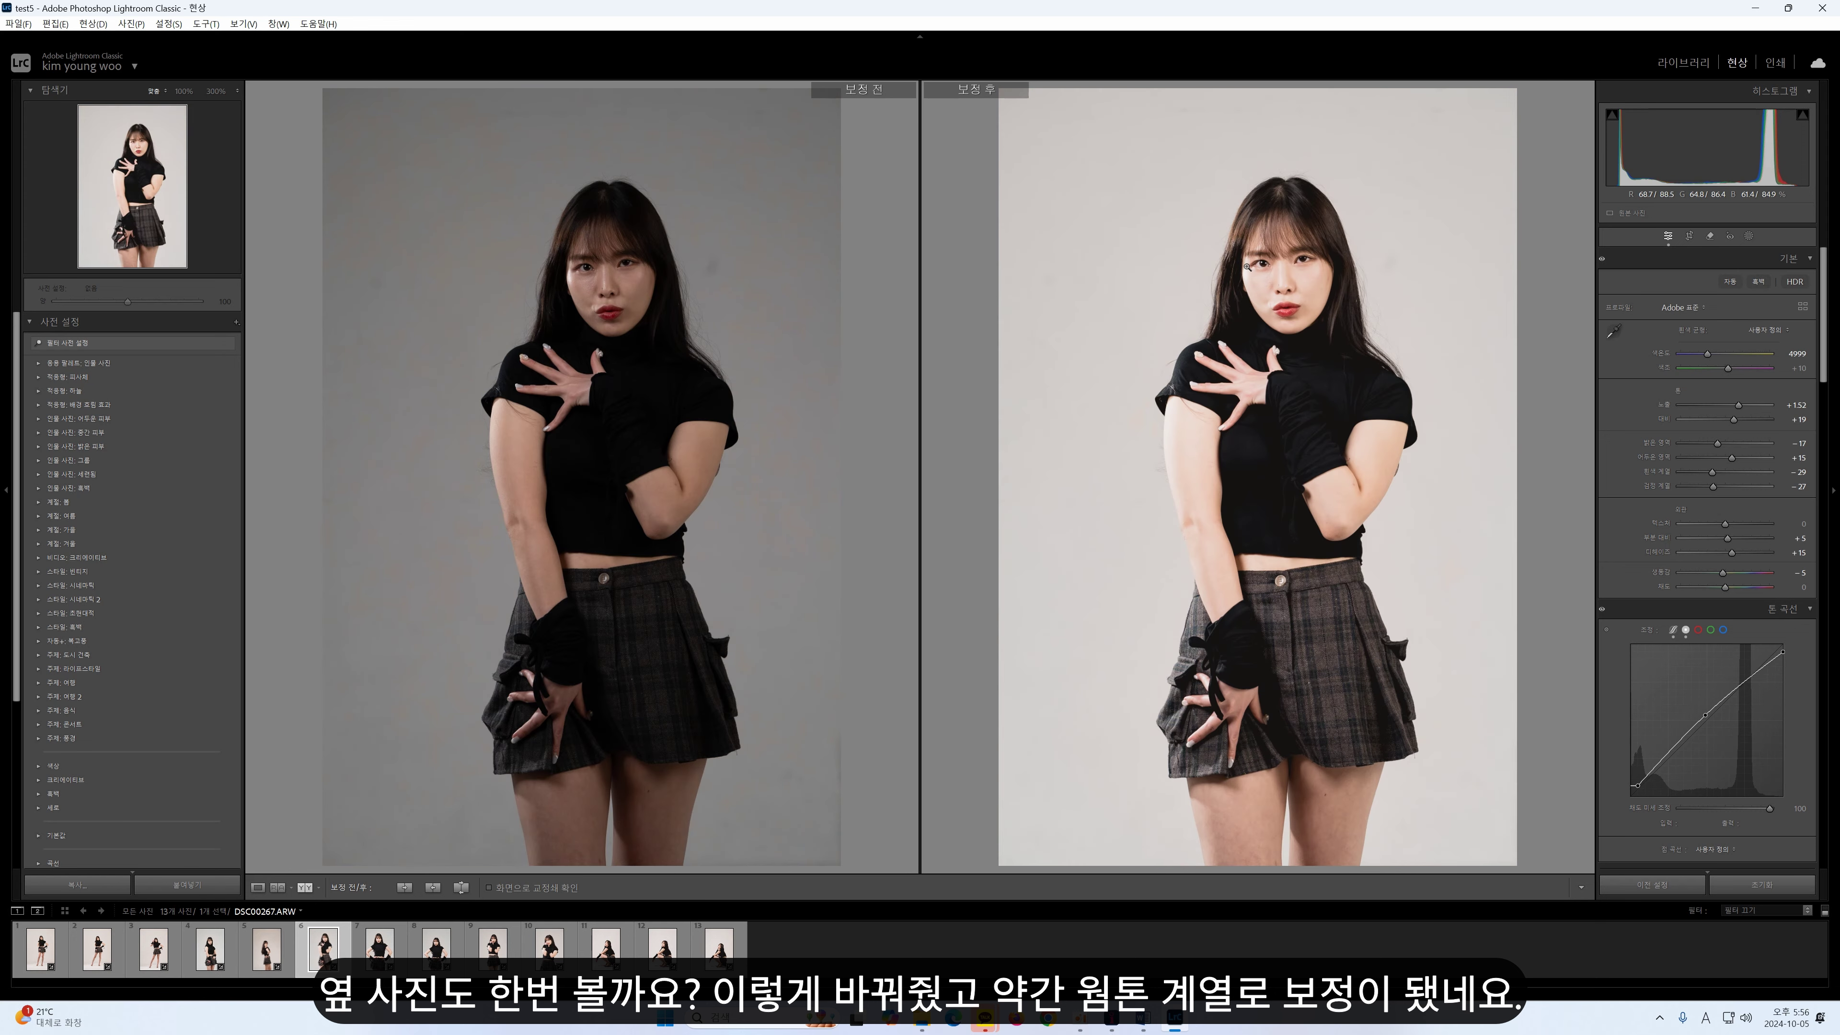
pyautogui.press('Right')
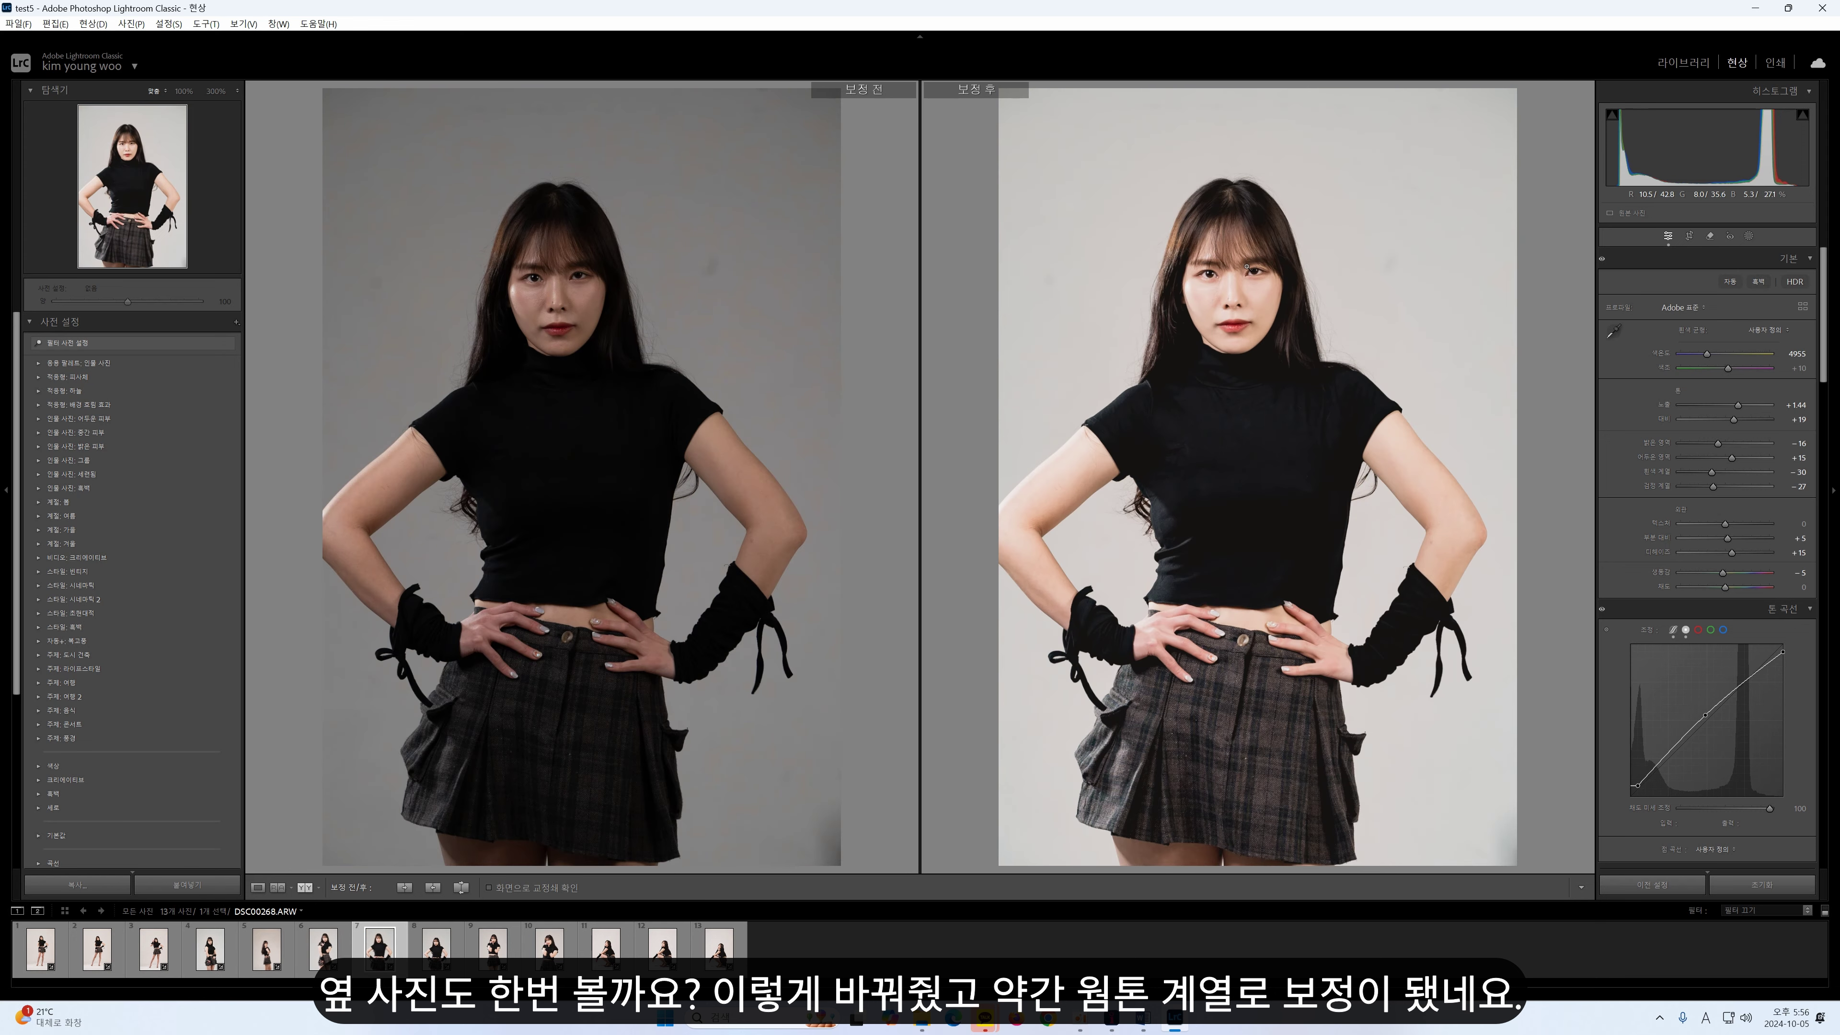
pyautogui.press('Right')
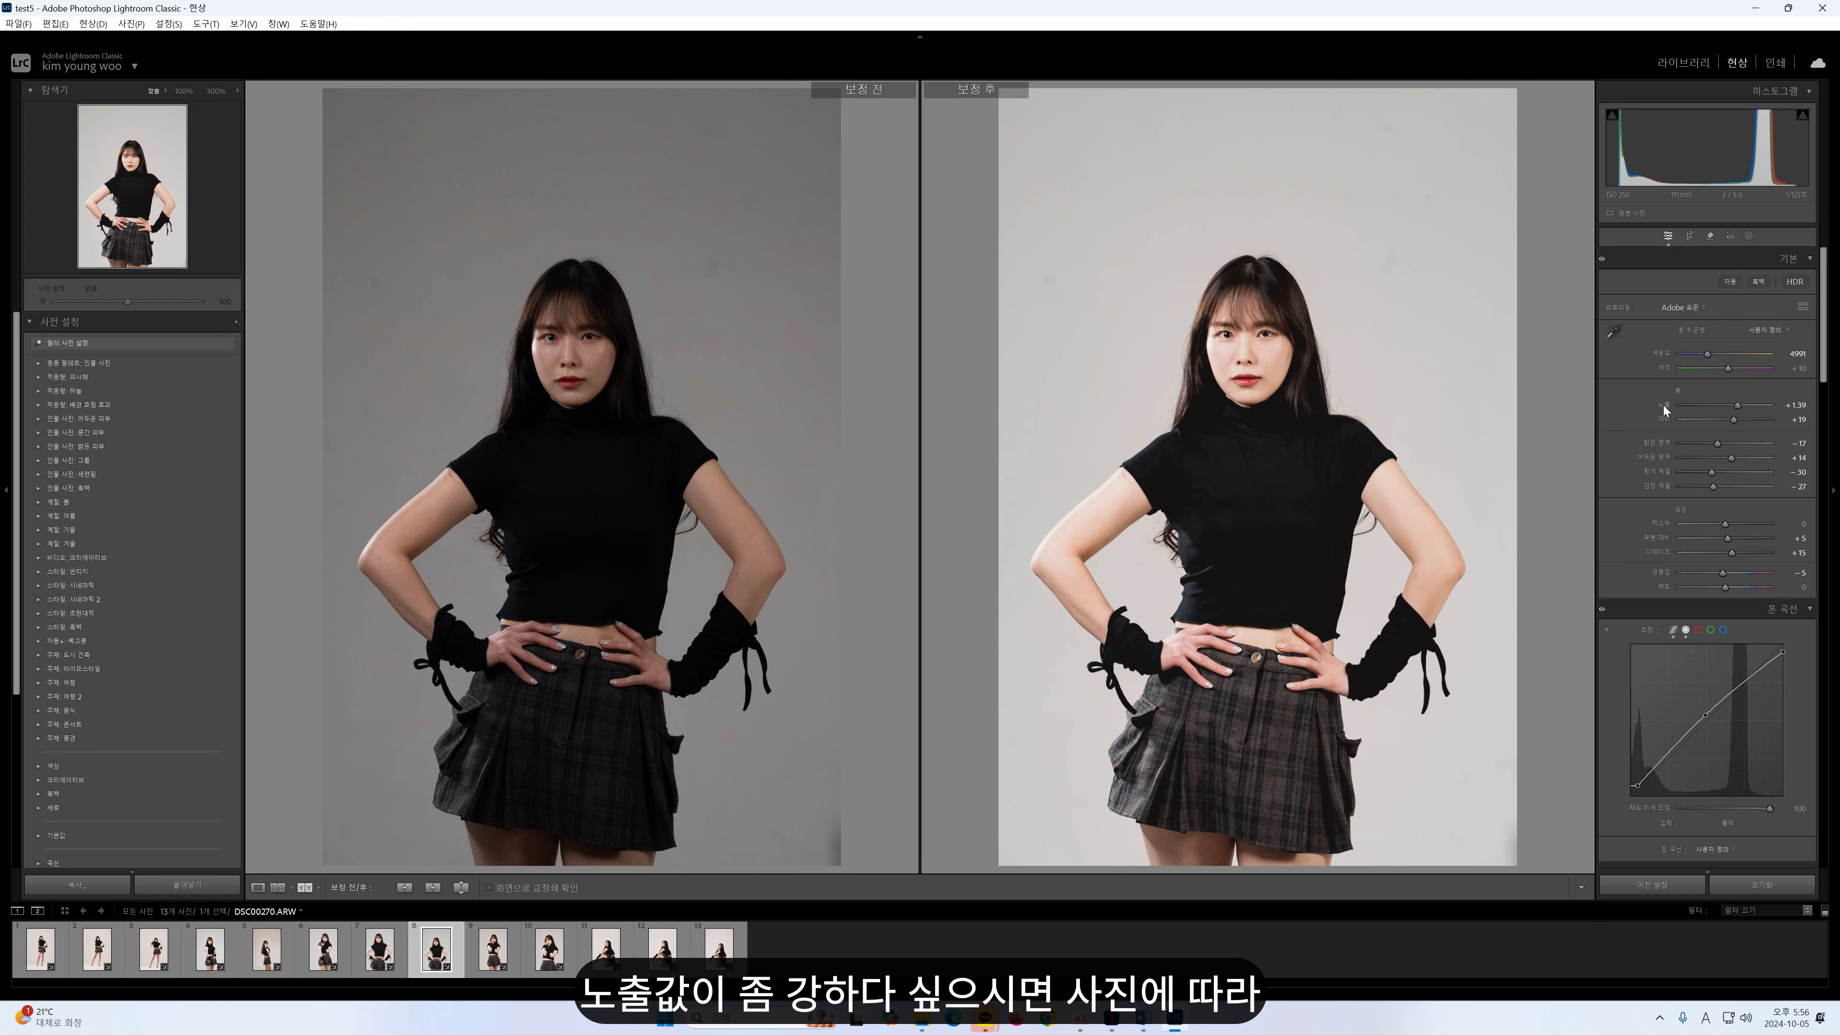
# - Lower the hands-on-hips portrait's exposure to about +0.86, and view the last crouching portrait in the before/after comparison
pyautogui.moveTo(1737, 405); pyautogui.dragTo(1732, 410)
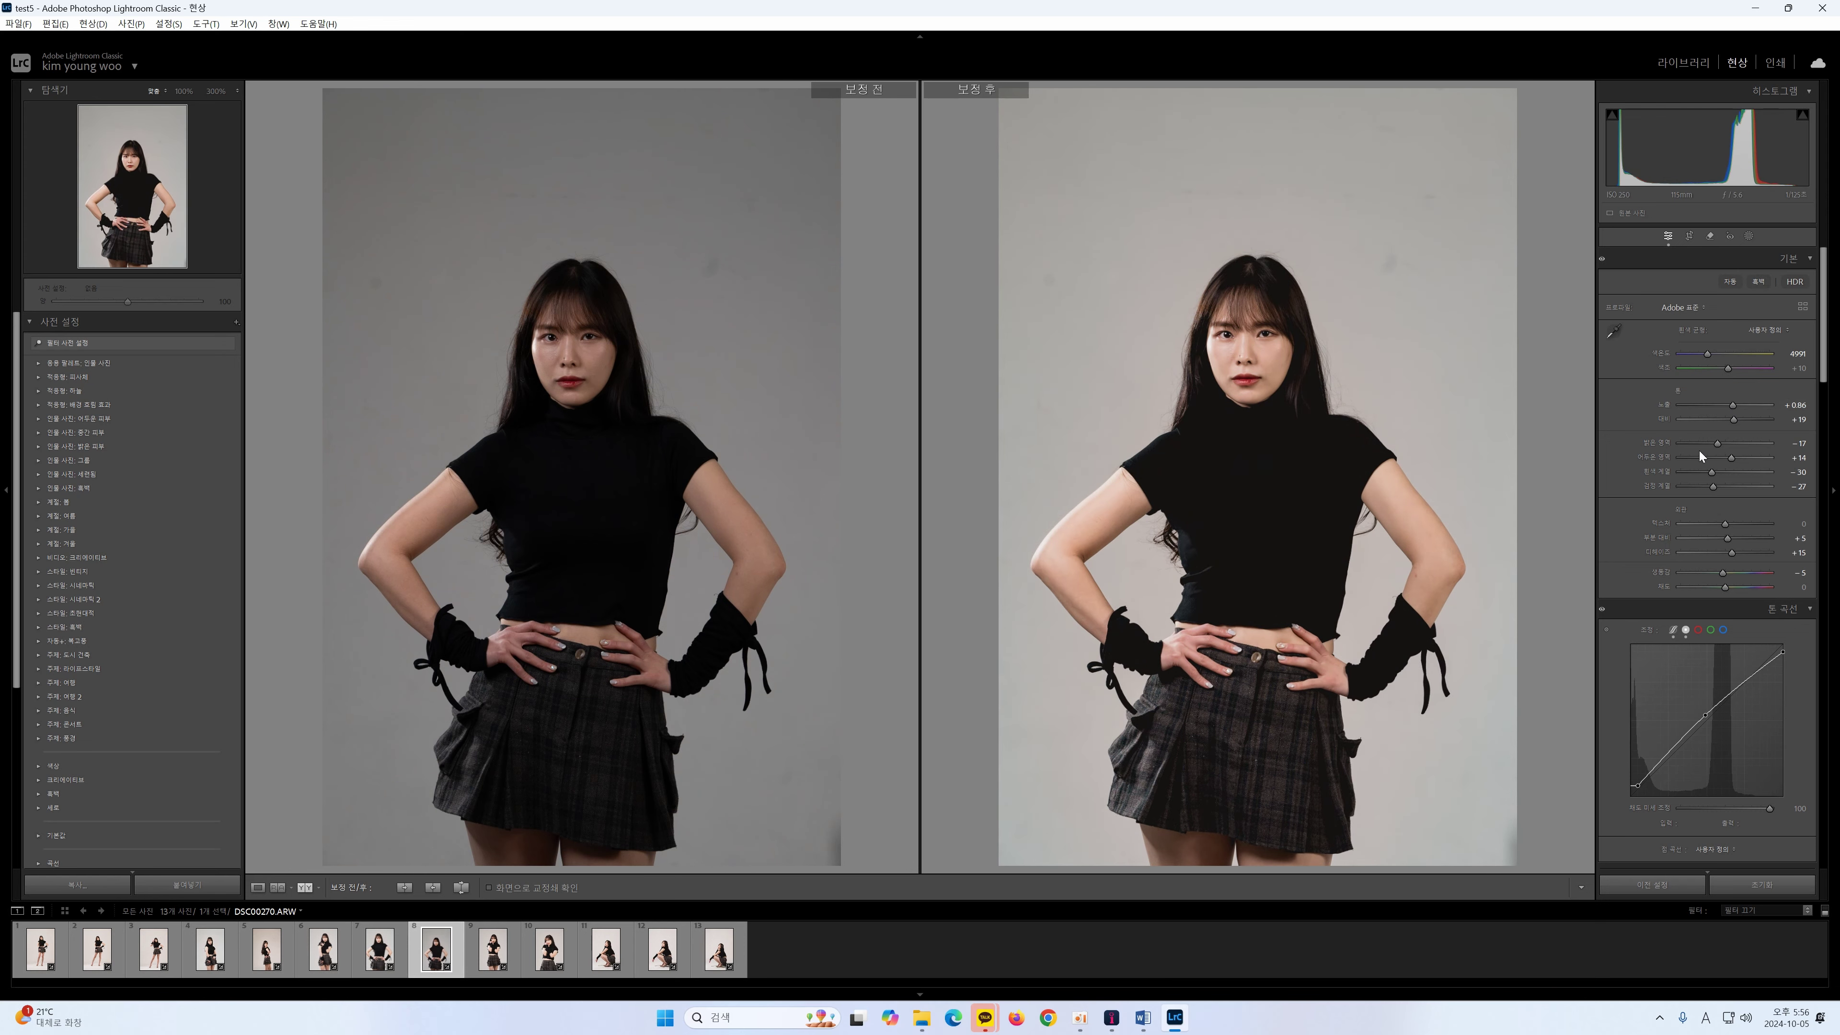
pyautogui.click(697, 954)
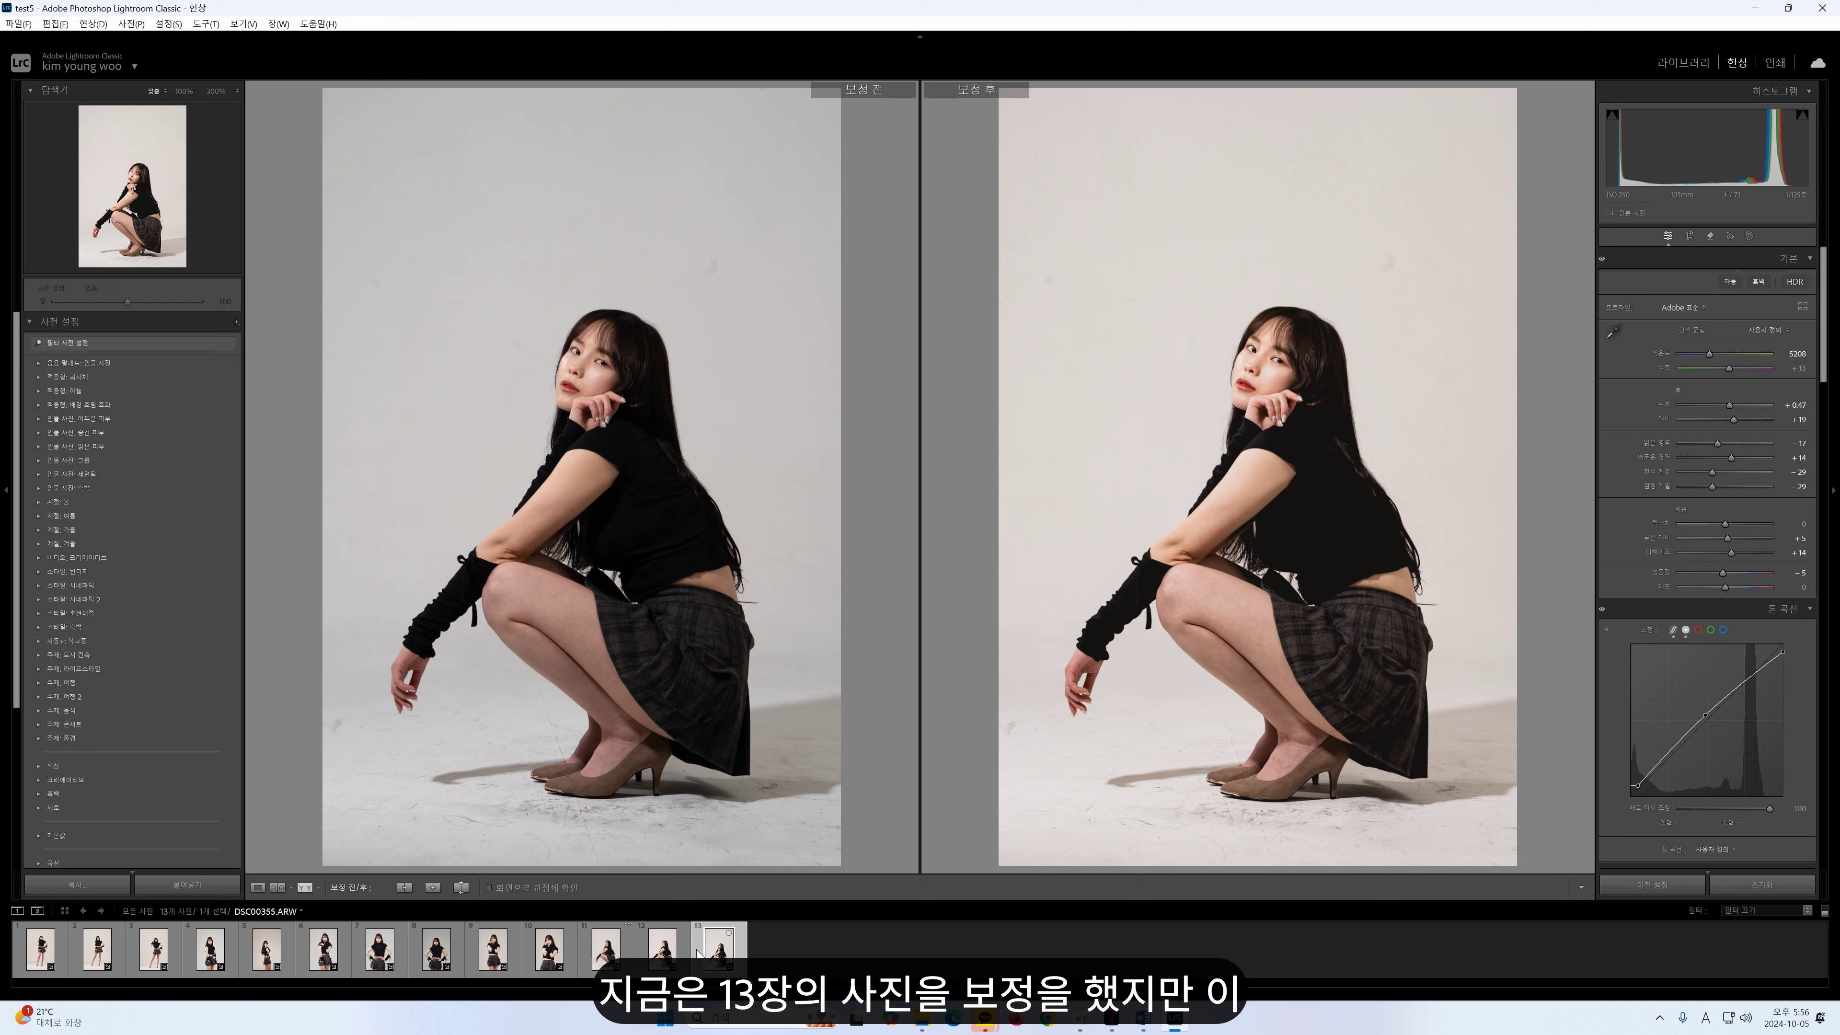